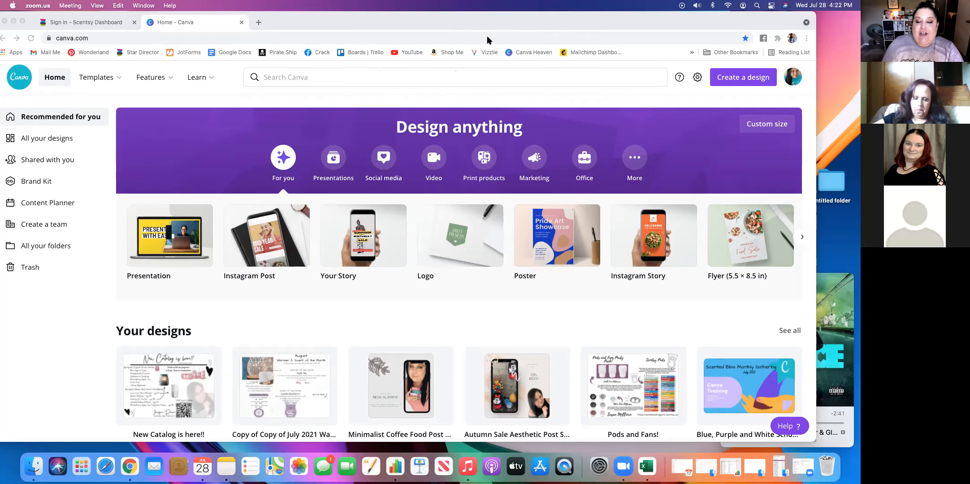
Bring the Chrome window showing Canva's home page to the front.
{"action": "left_click", "coordinate": [294, 96]}
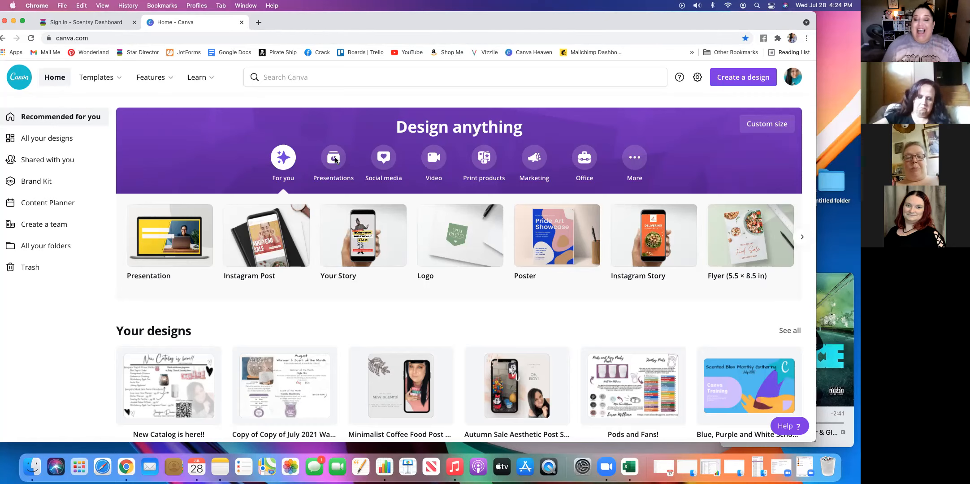
Browse the Social media, Video and Print products design formats on the home page.
{"action": "left_click", "coordinate": [389, 162]}
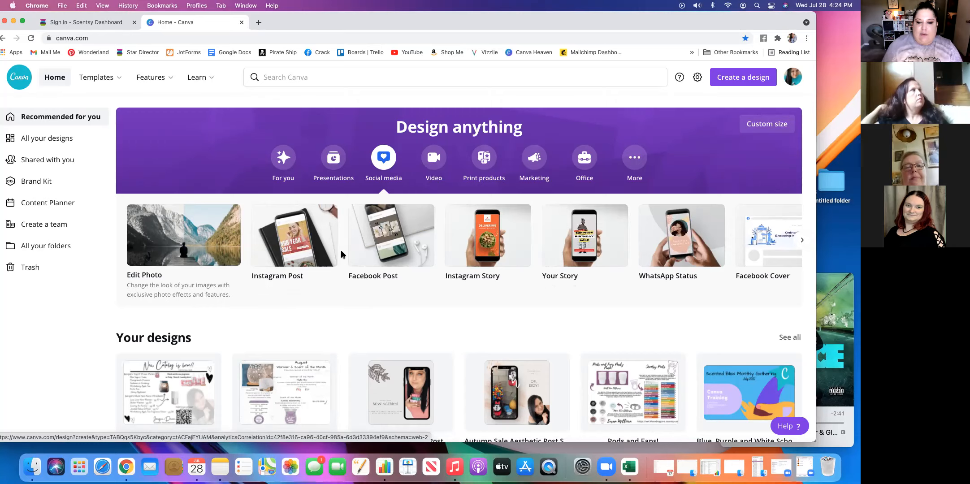
{"action": "left_click", "coordinate": [434, 159]}
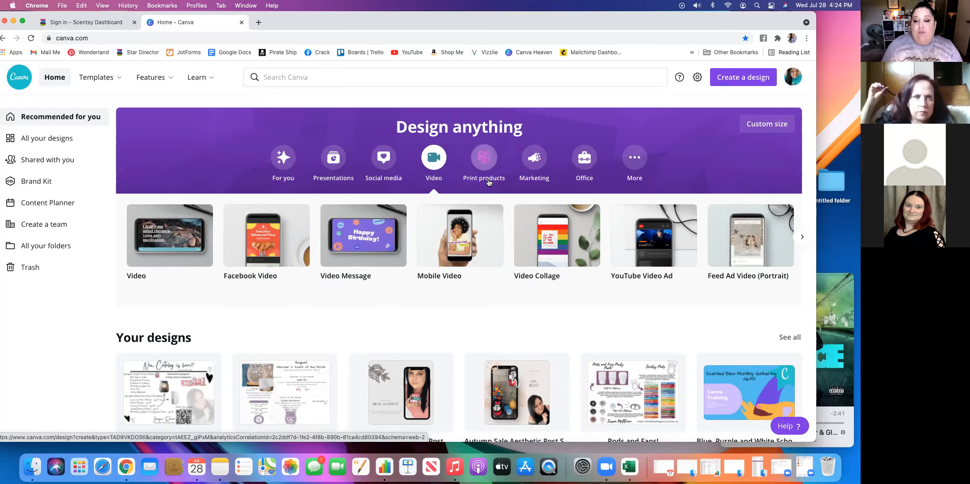
{"action": "left_click", "coordinate": [484, 158]}
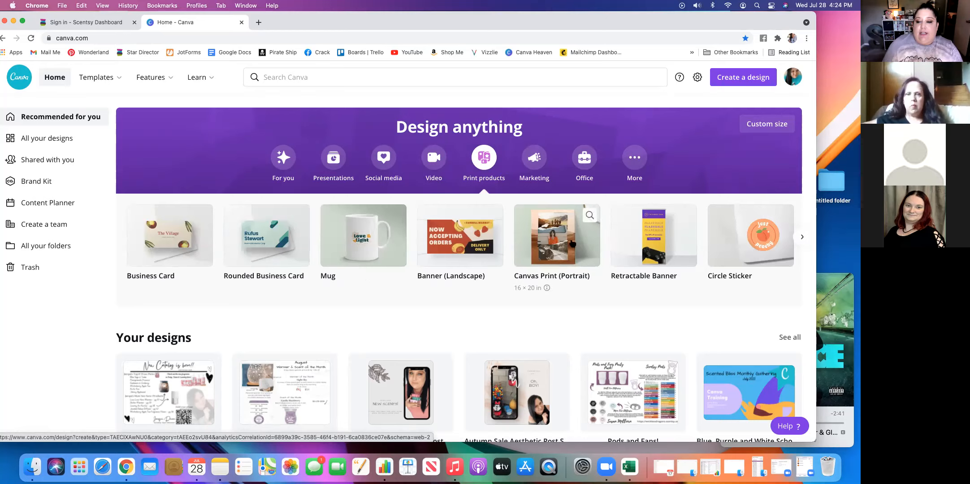
Browse the Marketing and Office design formats, then return to the For you recommendations.
{"action": "left_click", "coordinate": [532, 158]}
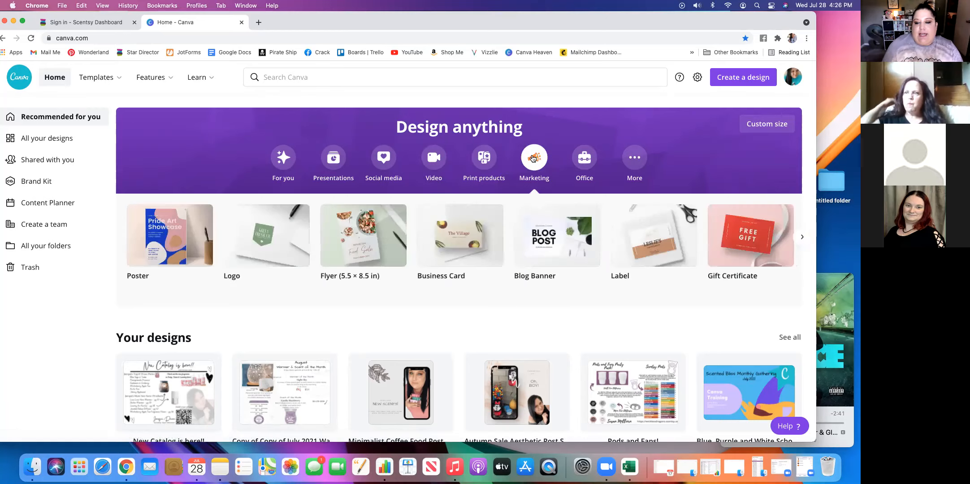
{"action": "scroll", "coordinate": [538, 244], "scroll_direction": "right", "scroll_amount": 15}
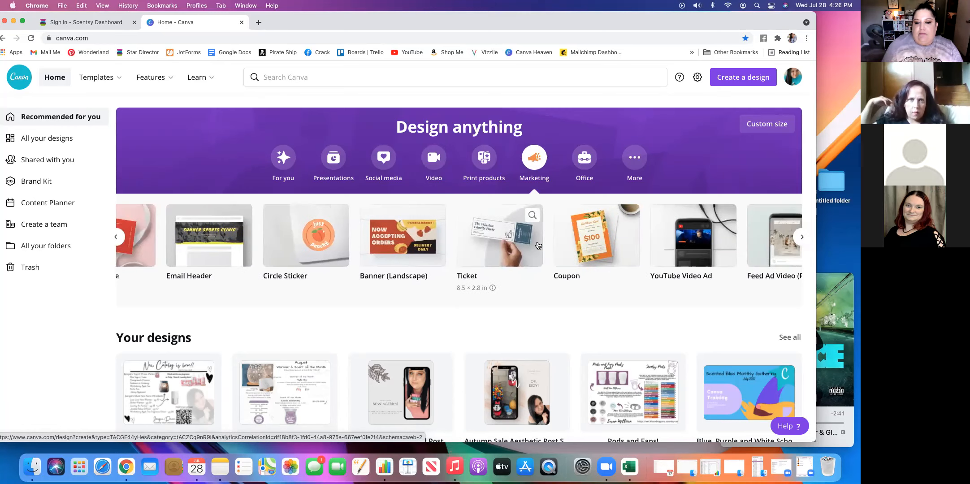
{"action": "scroll", "coordinate": [537, 244], "scroll_direction": "right", "scroll_amount": 10}
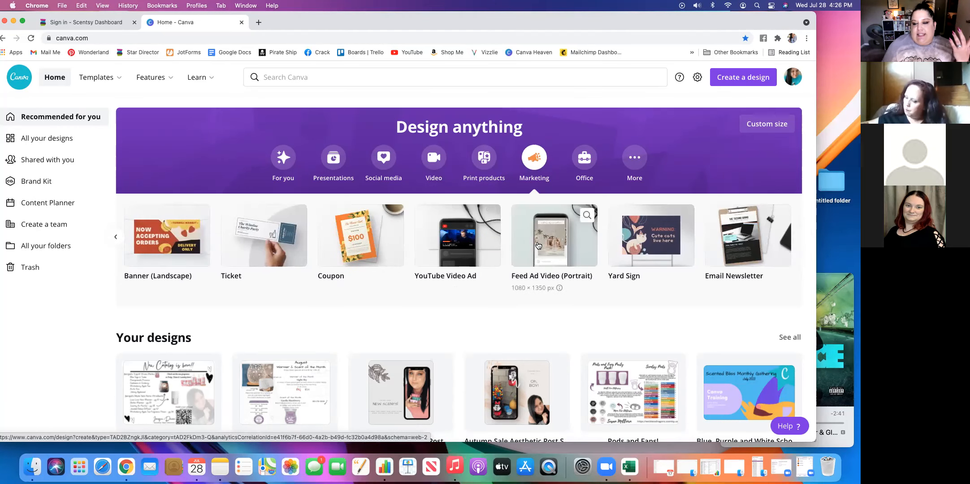
{"action": "left_click", "coordinate": [583, 161]}
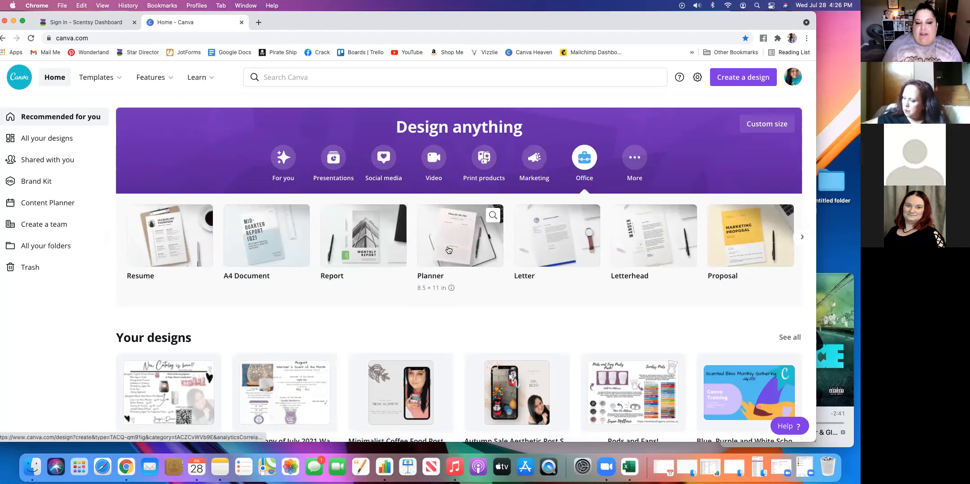
{"action": "scroll", "coordinate": [446, 246], "scroll_direction": "right", "scroll_amount": 5}
{"action": "scroll", "coordinate": [445, 244], "scroll_direction": "right", "scroll_amount": 4}
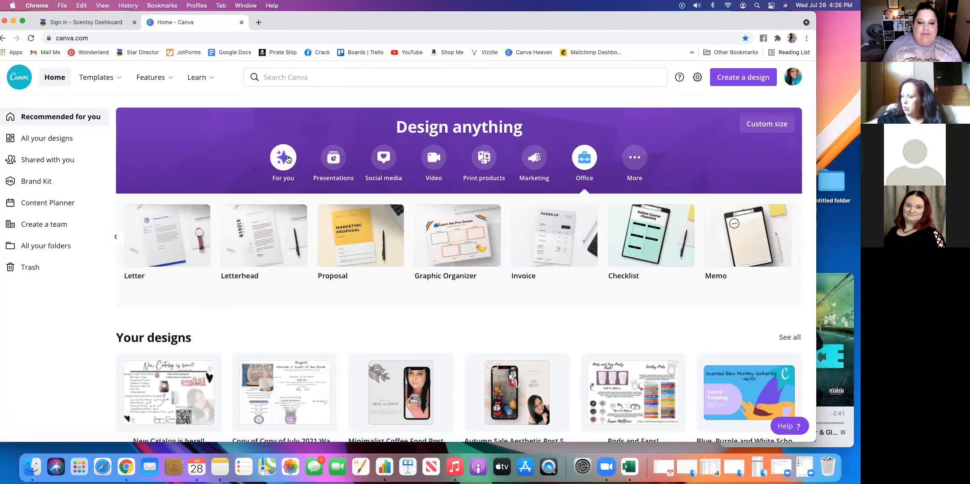
{"action": "left_click", "coordinate": [286, 159]}
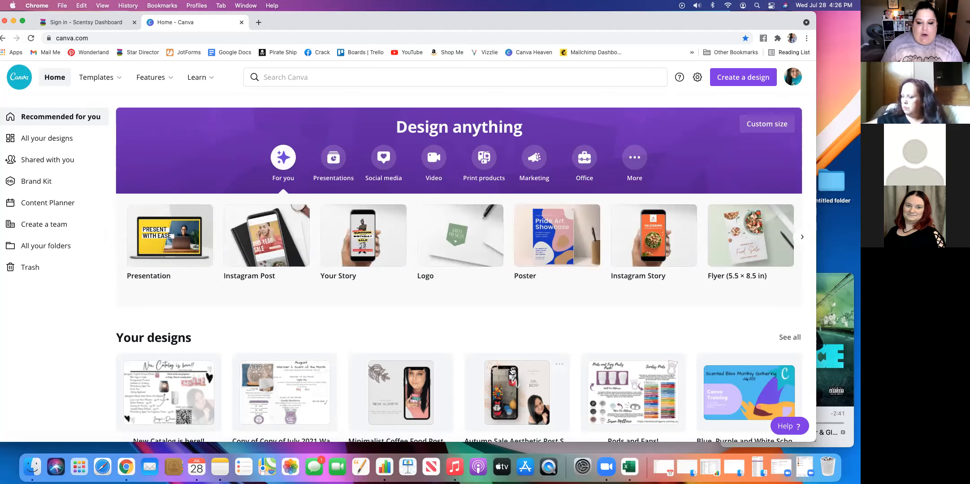
Scroll the home page down toward the recent designs and back.
{"action": "scroll", "coordinate": [518, 320], "scroll_direction": "down", "scroll_amount": 5}
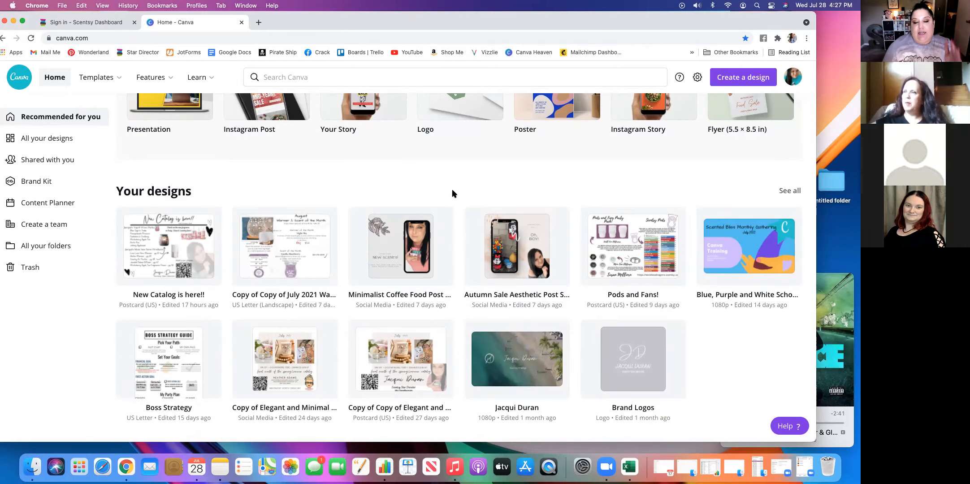
{"action": "scroll", "coordinate": [452, 194], "scroll_direction": "down", "scroll_amount": 1}
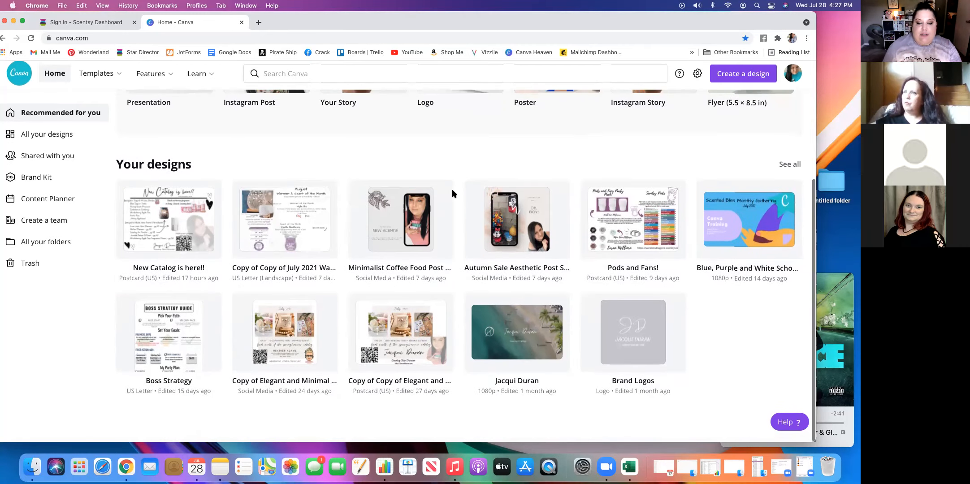
{"action": "scroll", "coordinate": [453, 193], "scroll_direction": "up", "scroll_amount": 2}
{"action": "scroll", "coordinate": [452, 194], "scroll_direction": "up", "scroll_amount": 3}
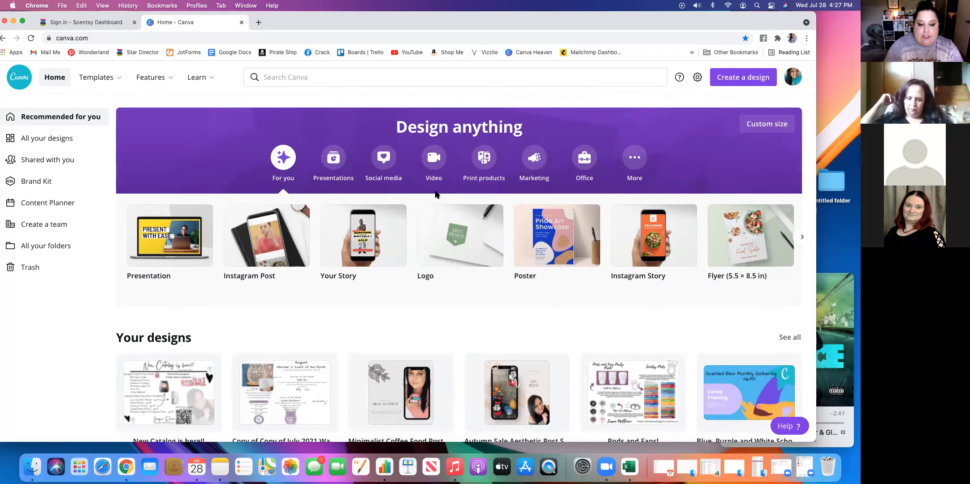
{"action": "scroll", "coordinate": [416, 296], "scroll_direction": "down", "scroll_amount": 3}
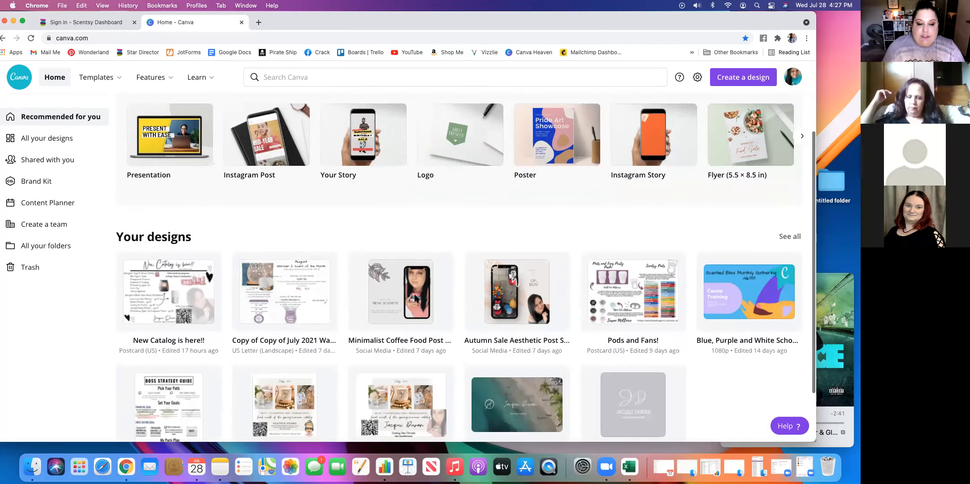
Open the New Catalog is here!! postcard to review it, then return home.
{"action": "left_click", "coordinate": [176, 289]}
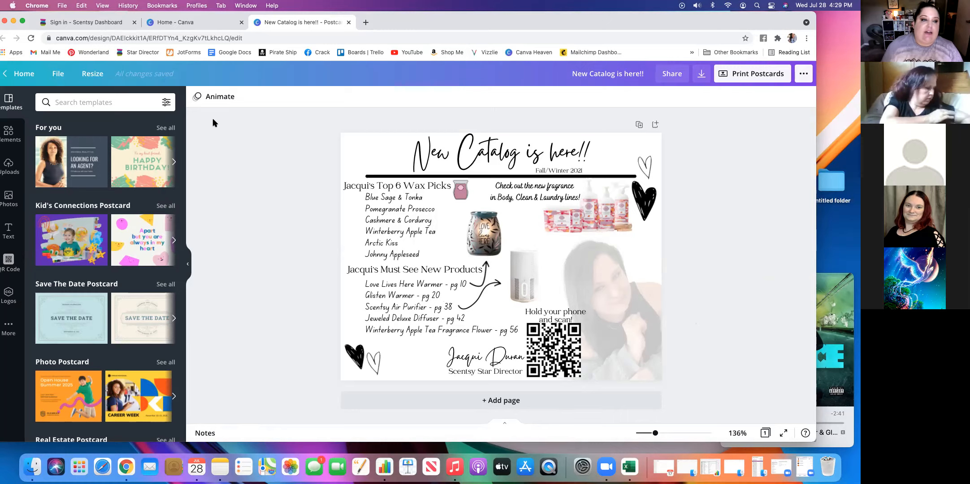
{"action": "left_click", "coordinate": [22, 74]}
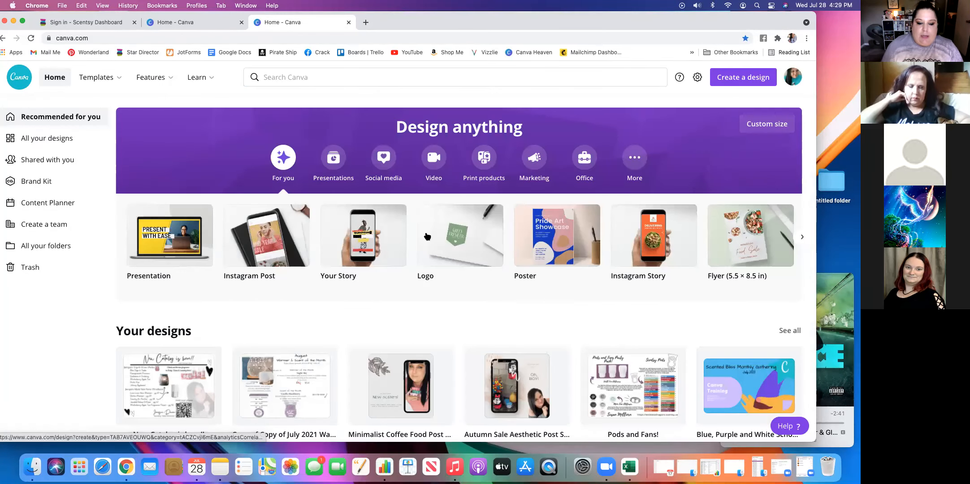
Search Canva for 'postcard' and open the Postcard template results.
{"action": "scroll", "coordinate": [427, 236], "scroll_direction": "right", "scroll_amount": 7}
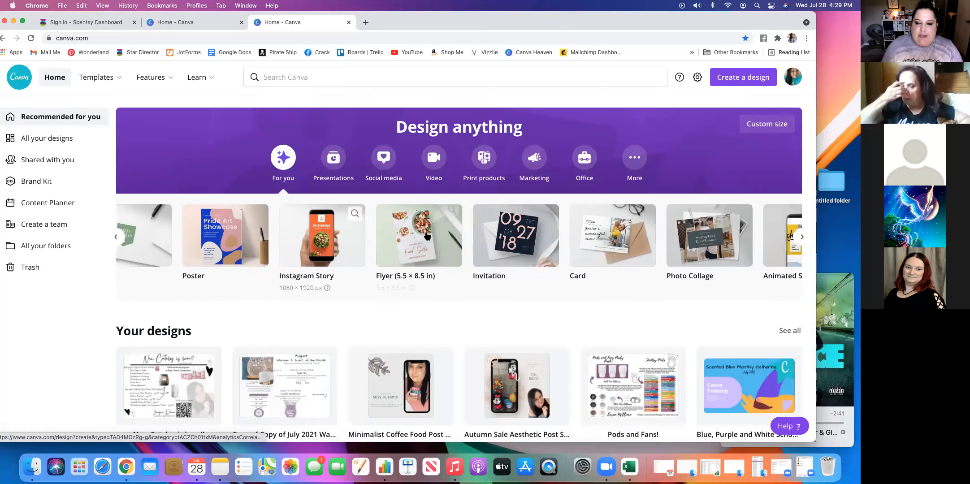
{"action": "scroll", "coordinate": [427, 236], "scroll_direction": "right", "scroll_amount": 1}
{"action": "scroll", "coordinate": [427, 236], "scroll_direction": "right", "scroll_amount": 3}
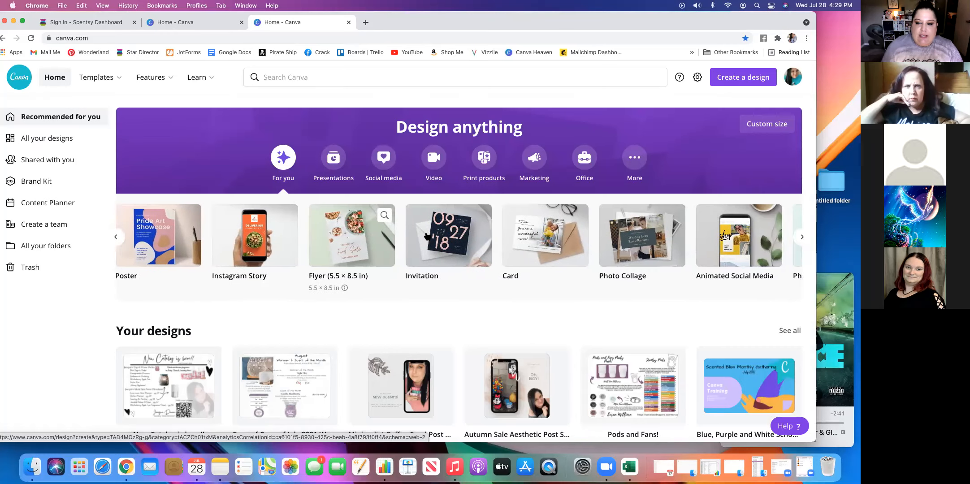
{"action": "scroll", "coordinate": [454, 238], "scroll_direction": "left", "scroll_amount": 10}
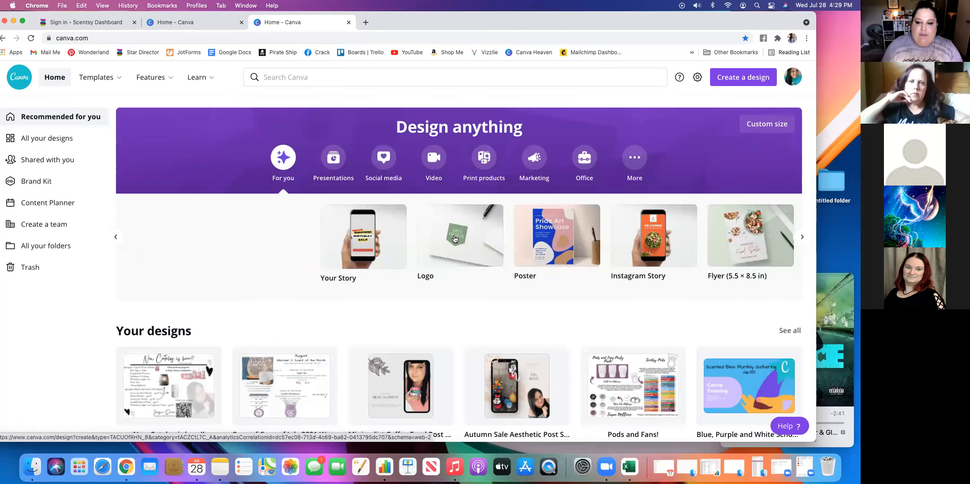
{"action": "left_click", "coordinate": [288, 79]}
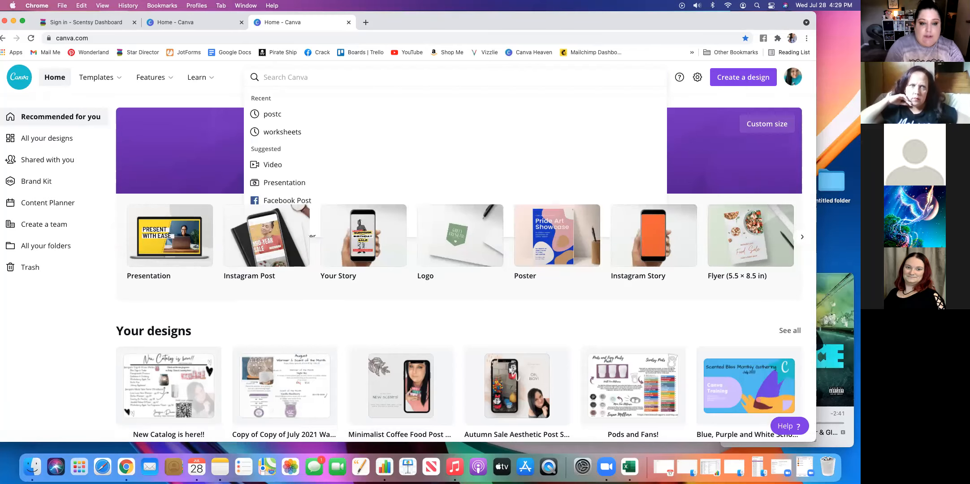
{"action": "type", "text": "postcard"}
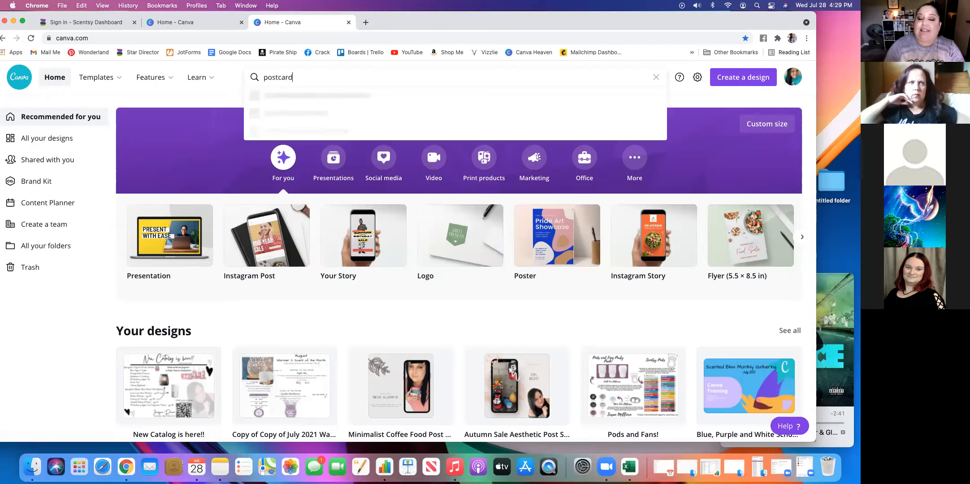
{"action": "left_click", "coordinate": [276, 118]}
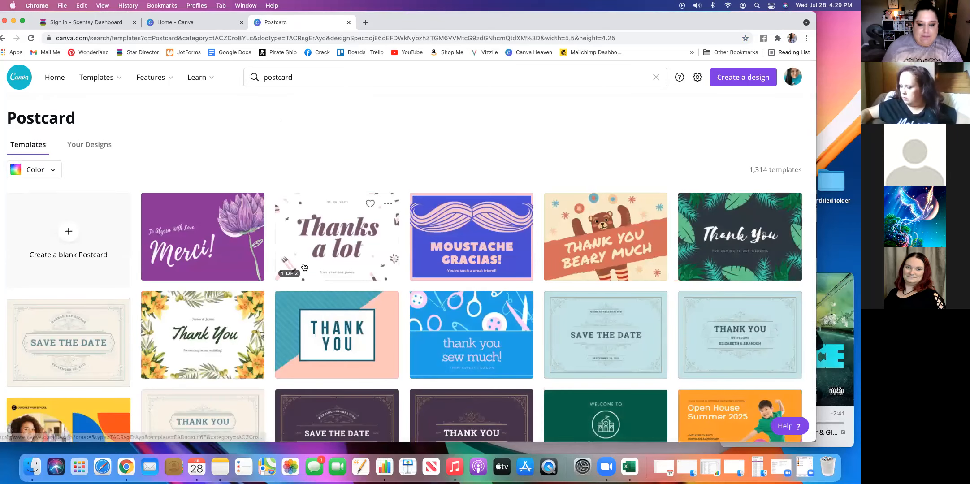
{"action": "mouse_move", "coordinate": [448, 342]}
{"action": "scroll", "coordinate": [448, 343], "scroll_direction": "down", "scroll_amount": 5}
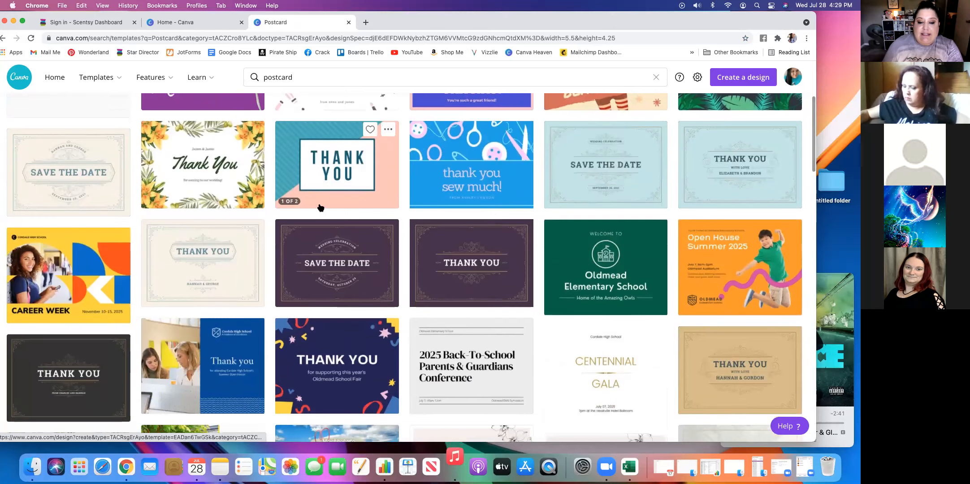
{"action": "mouse_move", "coordinate": [338, 275]}
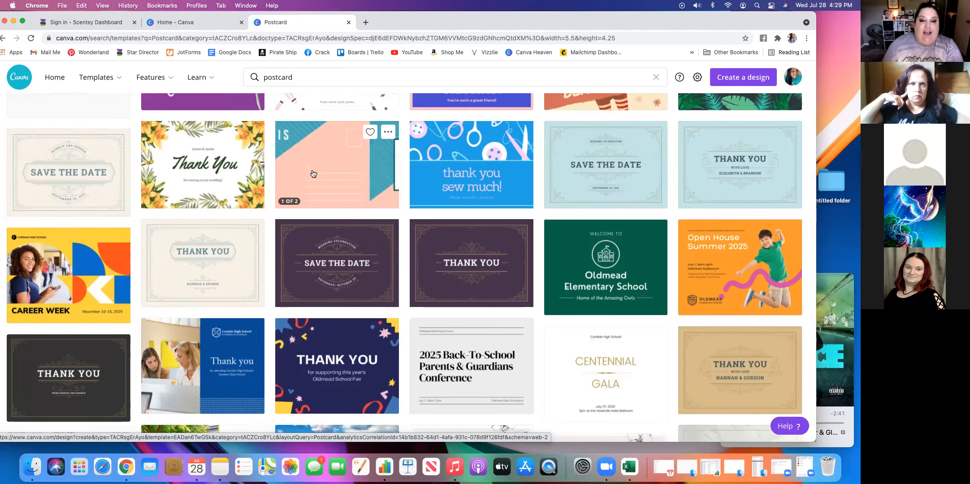
{"action": "scroll", "coordinate": [402, 204], "scroll_direction": "up", "scroll_amount": 4}
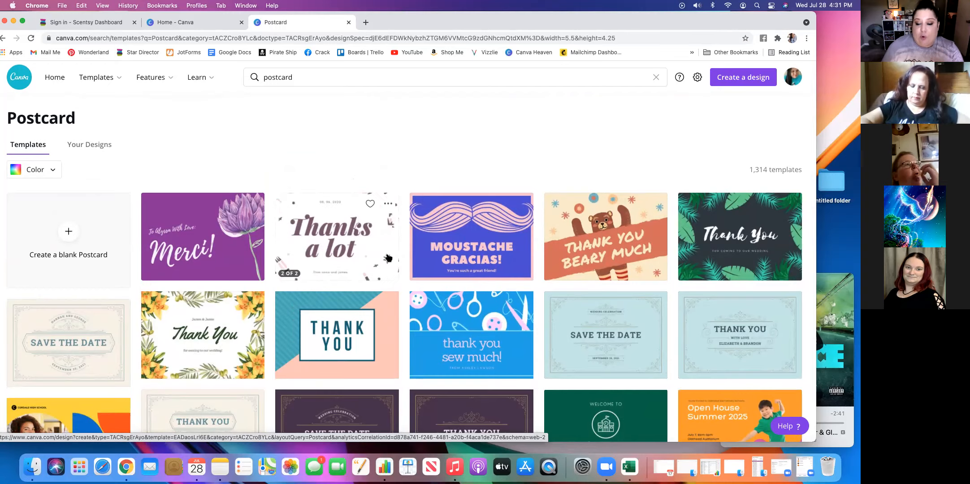
{"action": "scroll", "coordinate": [388, 258], "scroll_direction": "down", "scroll_amount": 6}
{"action": "scroll", "coordinate": [389, 257], "scroll_direction": "down", "scroll_amount": 8}
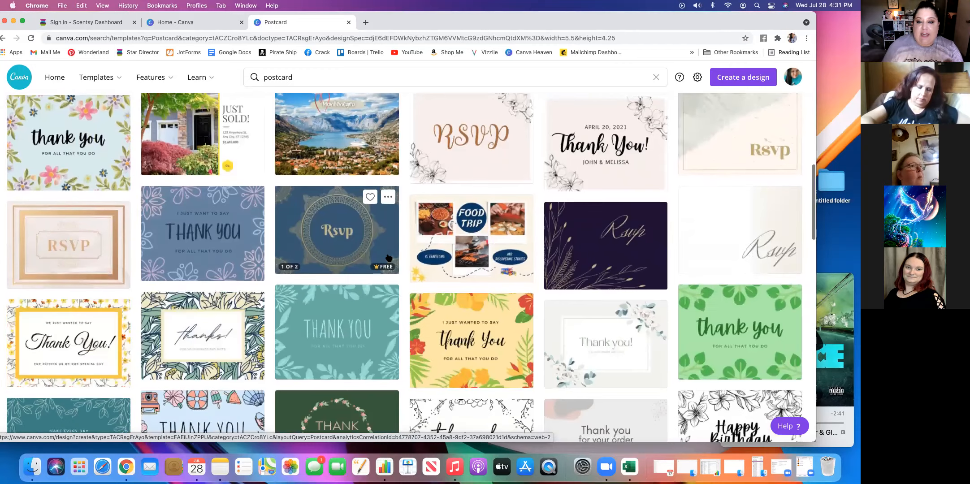
{"action": "scroll", "coordinate": [388, 257], "scroll_direction": "down", "scroll_amount": 3}
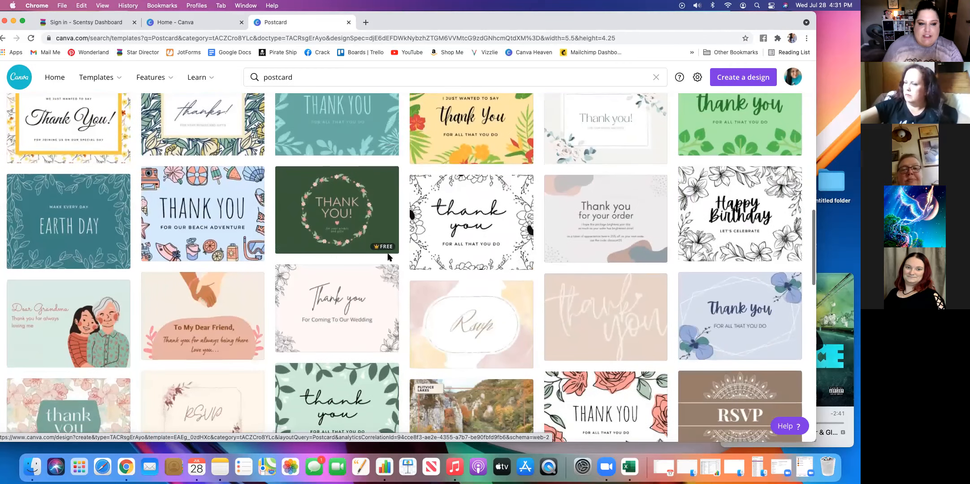
{"action": "scroll", "coordinate": [388, 258], "scroll_direction": "up", "scroll_amount": 3}
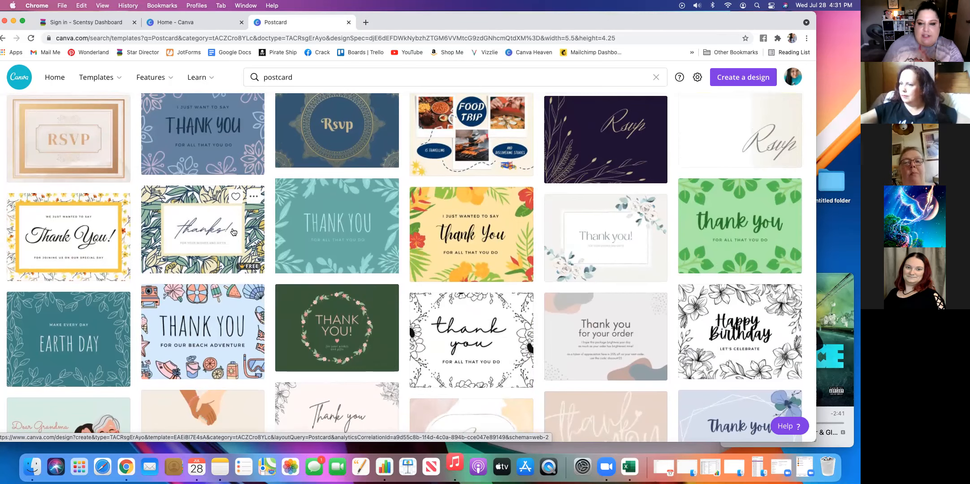
{"action": "scroll", "coordinate": [233, 231], "scroll_direction": "up", "scroll_amount": 8}
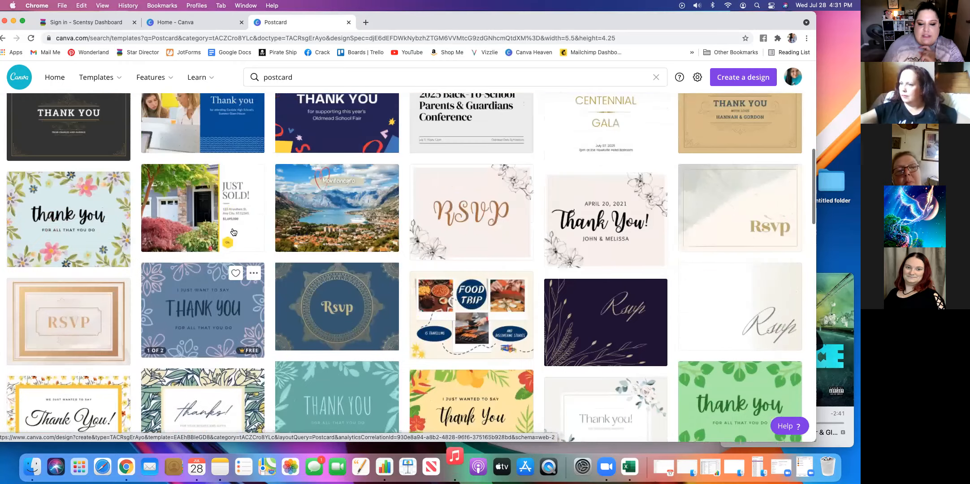
{"action": "scroll", "coordinate": [233, 232], "scroll_direction": "up", "scroll_amount": 8}
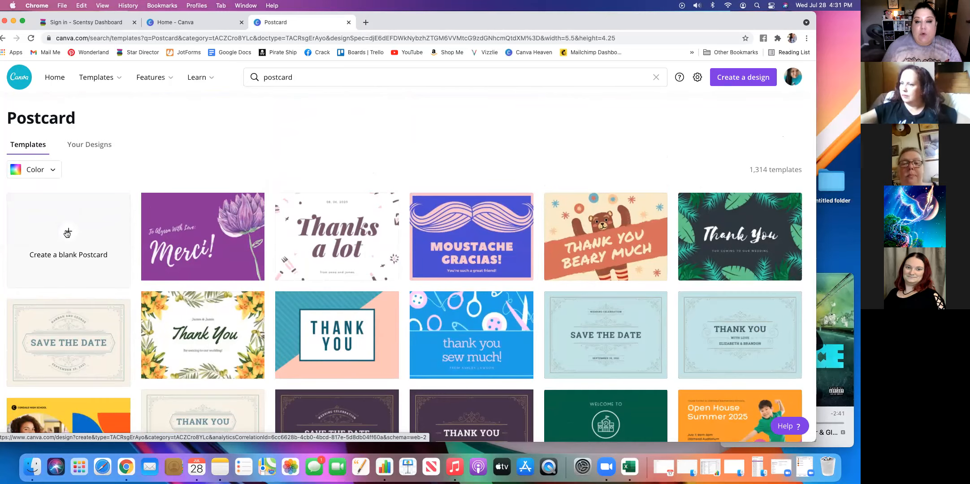
{"action": "scroll", "coordinate": [67, 233], "scroll_direction": "down", "scroll_amount": 1}
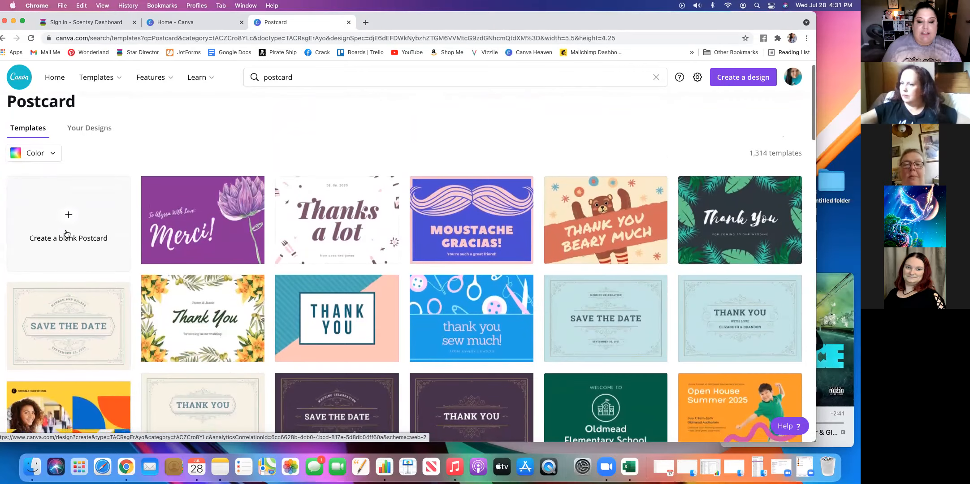
{"action": "scroll", "coordinate": [67, 233], "scroll_direction": "down", "scroll_amount": 4}
{"action": "scroll", "coordinate": [66, 234], "scroll_direction": "down", "scroll_amount": 20}
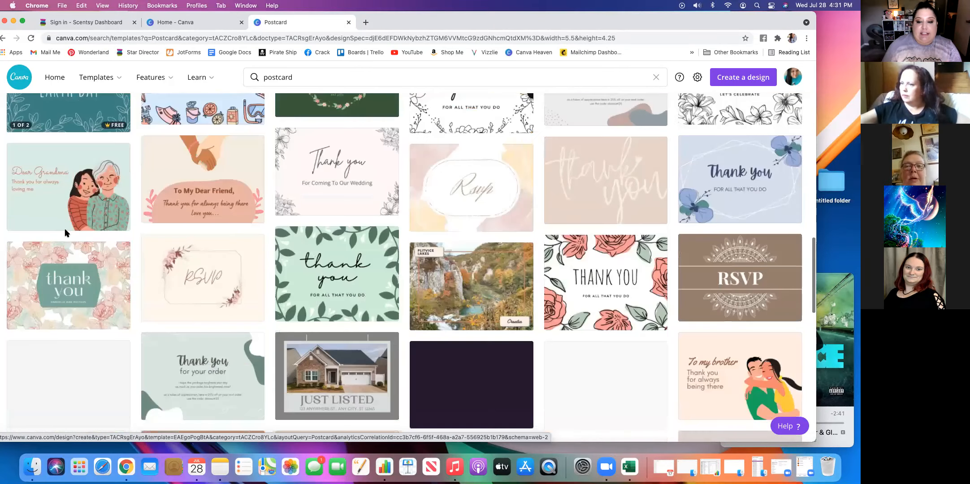
{"action": "scroll", "coordinate": [67, 233], "scroll_direction": "down", "scroll_amount": 6}
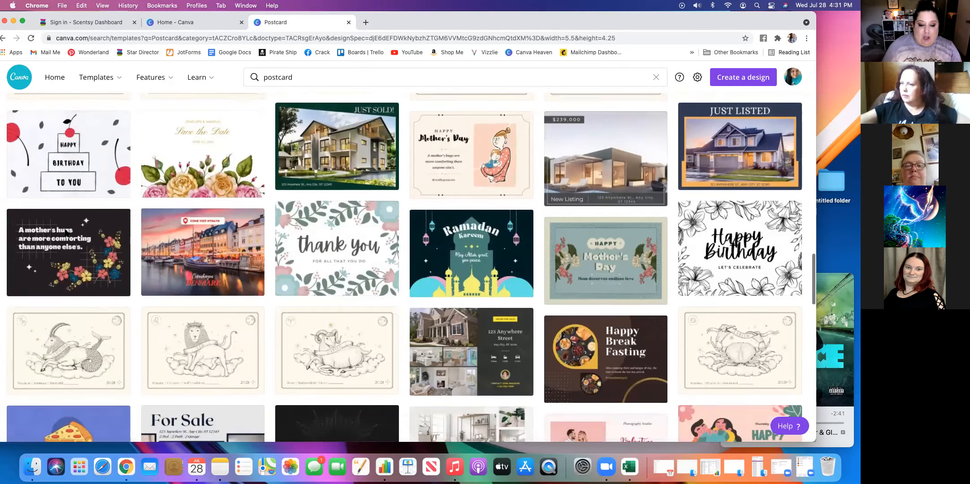
{"action": "scroll", "coordinate": [67, 234], "scroll_direction": "down", "scroll_amount": 10}
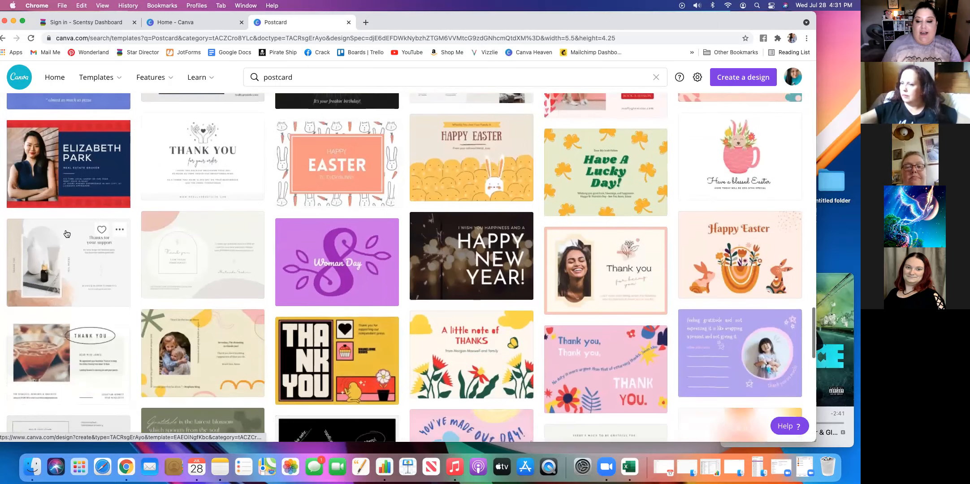
{"action": "scroll", "coordinate": [67, 234], "scroll_direction": "down", "scroll_amount": 4}
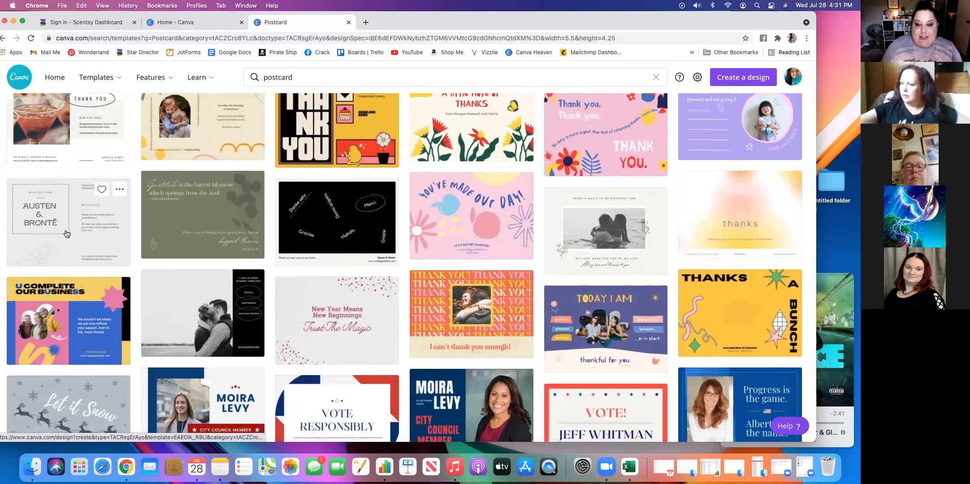
{"action": "scroll", "coordinate": [66, 233], "scroll_direction": "down", "scroll_amount": 5}
{"action": "scroll", "coordinate": [67, 233], "scroll_direction": "up", "scroll_amount": 15}
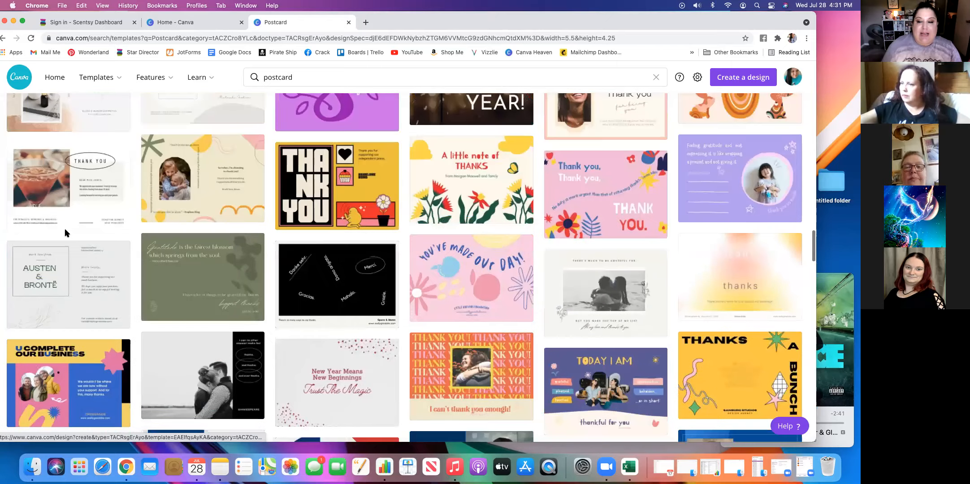
{"action": "scroll", "coordinate": [66, 234], "scroll_direction": "up", "scroll_amount": 20}
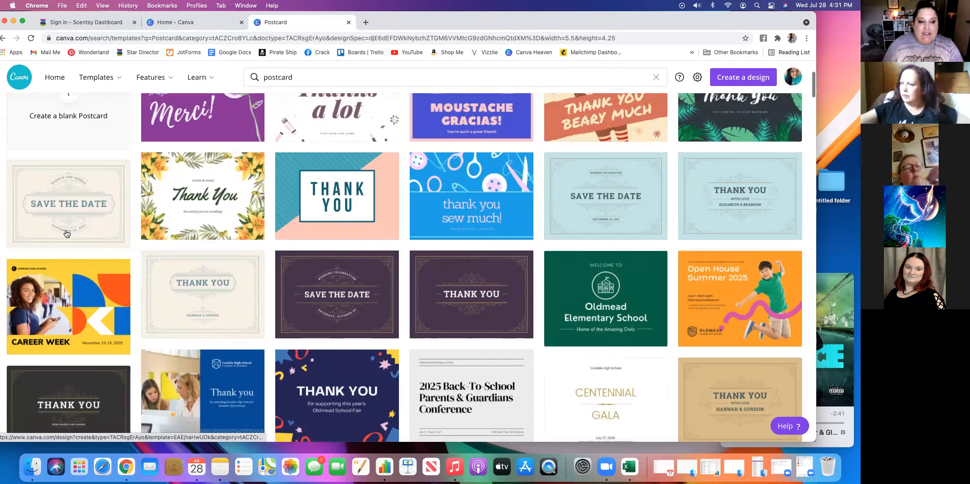
Create a blank Postcard from the top of the template results.
{"action": "scroll", "coordinate": [66, 233], "scroll_direction": "up", "scroll_amount": 3}
{"action": "left_click", "coordinate": [67, 233]}
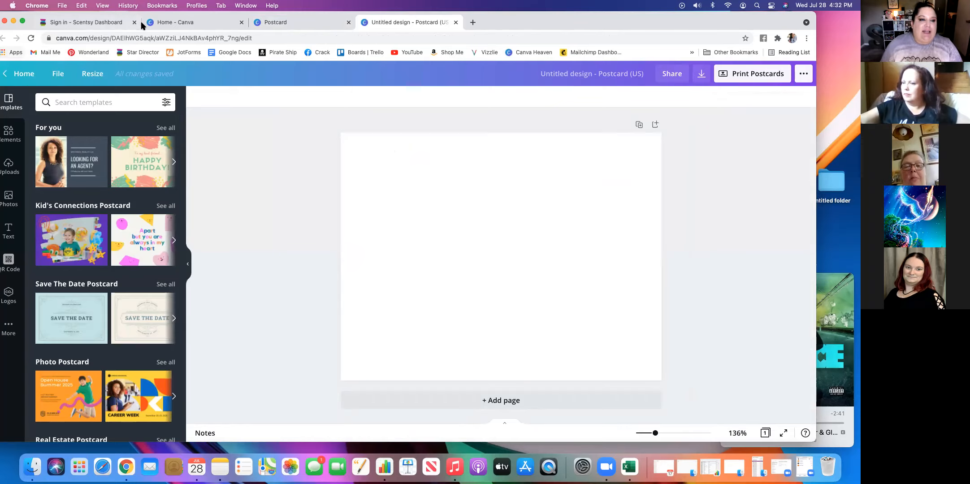
Browse the Elements, Uploads, Photos, Text, QR Code and Logos side panels.
{"action": "left_click_drag", "start_coordinate": [651, 18], "coordinate": [670, 17]}
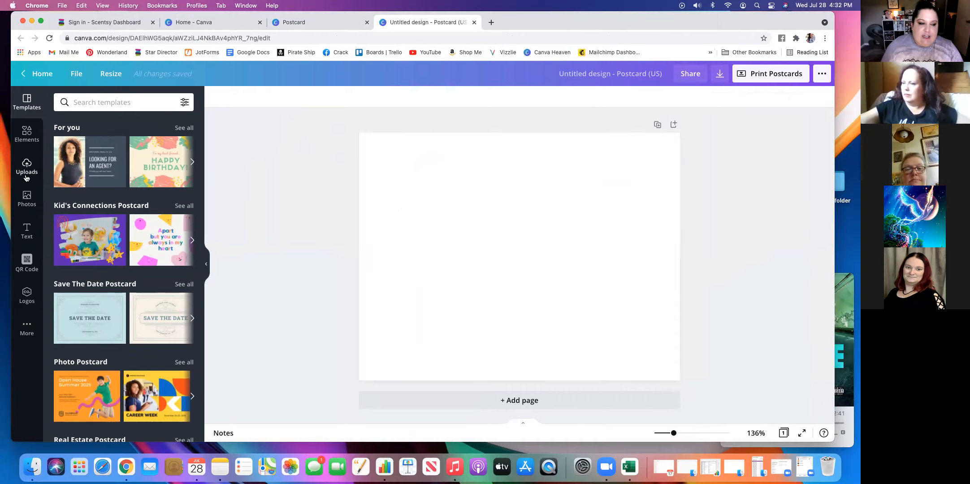
{"action": "left_click", "coordinate": [26, 134]}
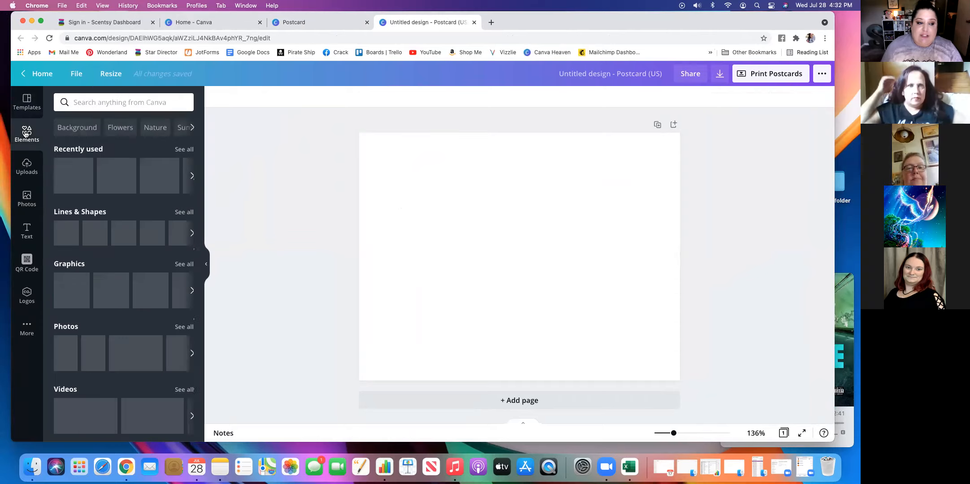
{"action": "left_click", "coordinate": [28, 168]}
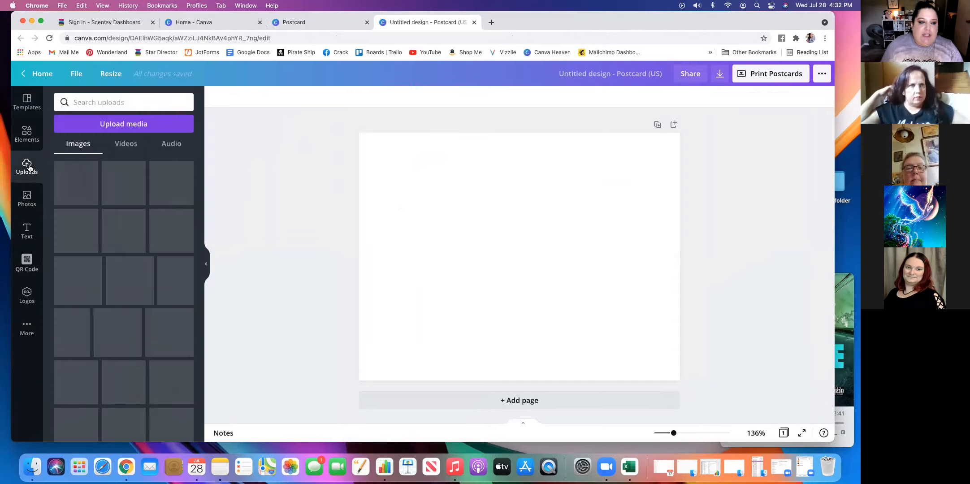
{"action": "left_click", "coordinate": [30, 199]}
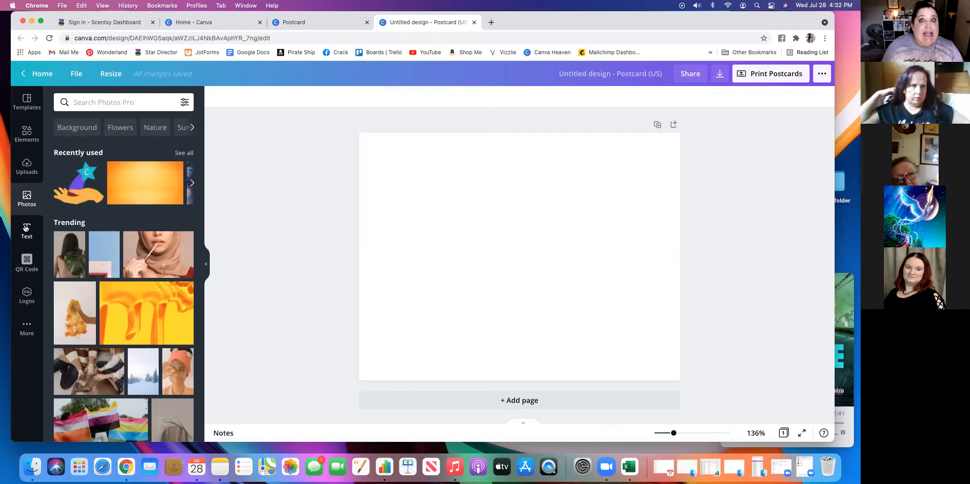
{"action": "left_click", "coordinate": [26, 227]}
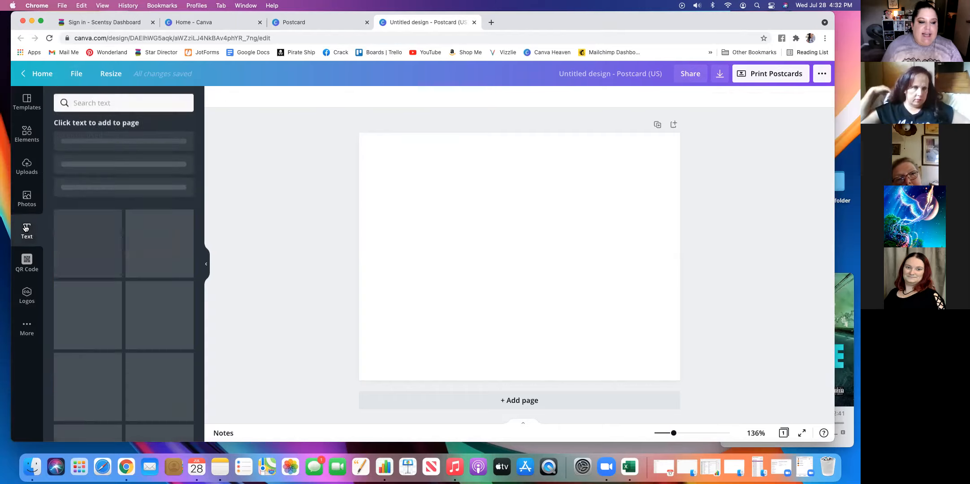
{"action": "left_click", "coordinate": [27, 259]}
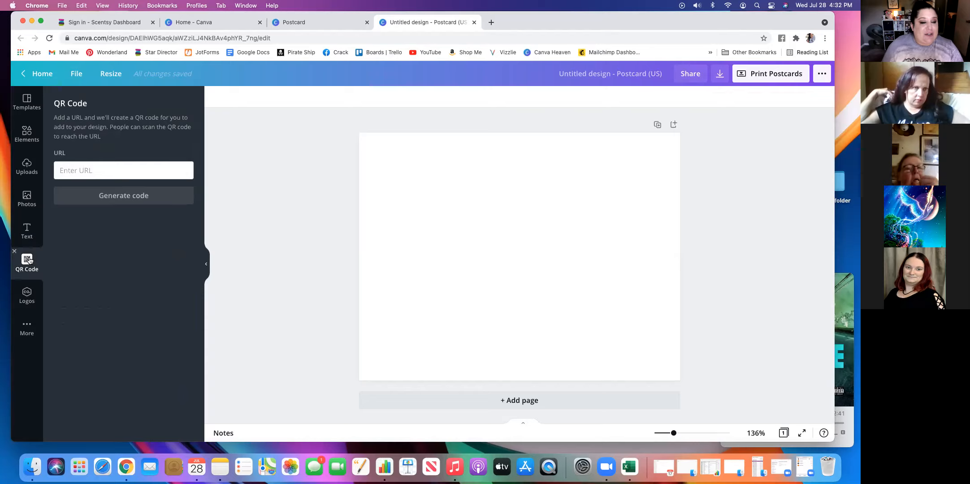
{"action": "left_click", "coordinate": [24, 292]}
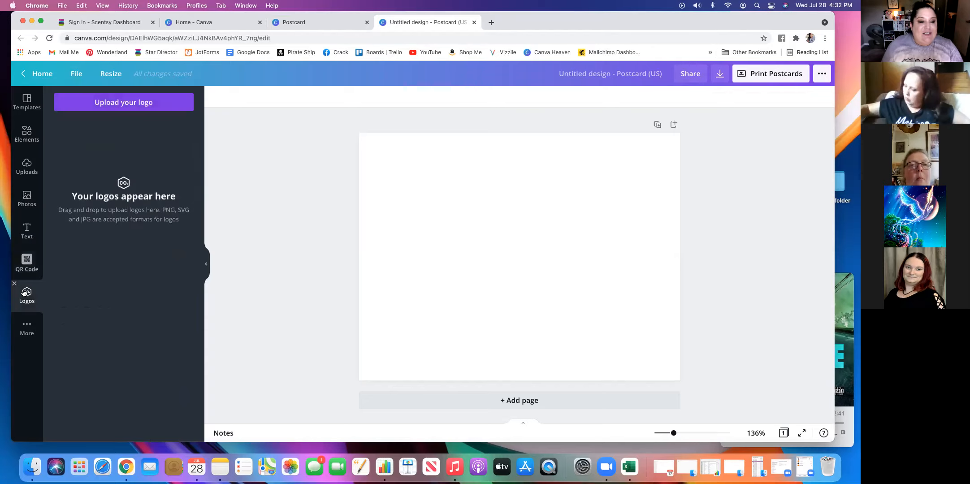
Look through the More apps panel, then show the Text panel's heading options.
{"action": "left_click", "coordinate": [25, 325]}
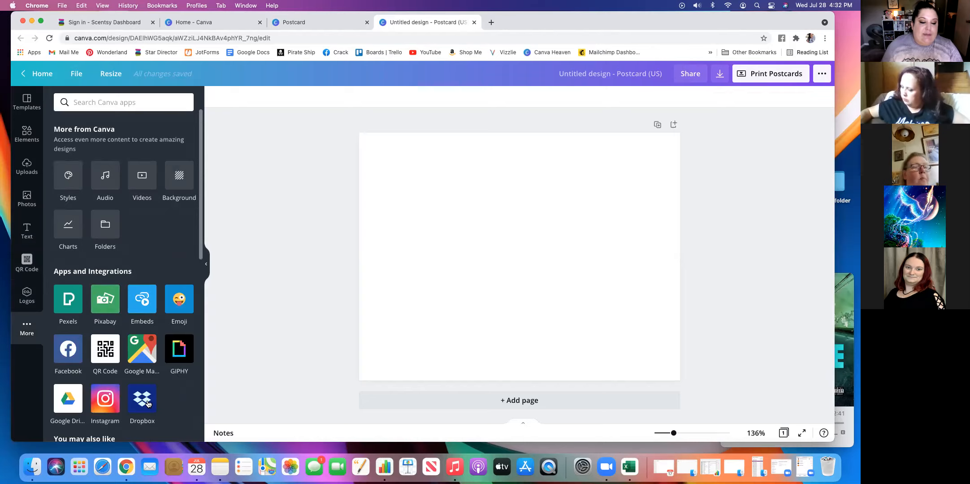
{"action": "scroll", "coordinate": [148, 403], "scroll_direction": "down", "scroll_amount": 5}
{"action": "scroll", "coordinate": [148, 403], "scroll_direction": "down", "scroll_amount": 4}
{"action": "scroll", "coordinate": [148, 404], "scroll_direction": "down", "scroll_amount": 1}
{"action": "scroll", "coordinate": [148, 404], "scroll_direction": "up", "scroll_amount": 10}
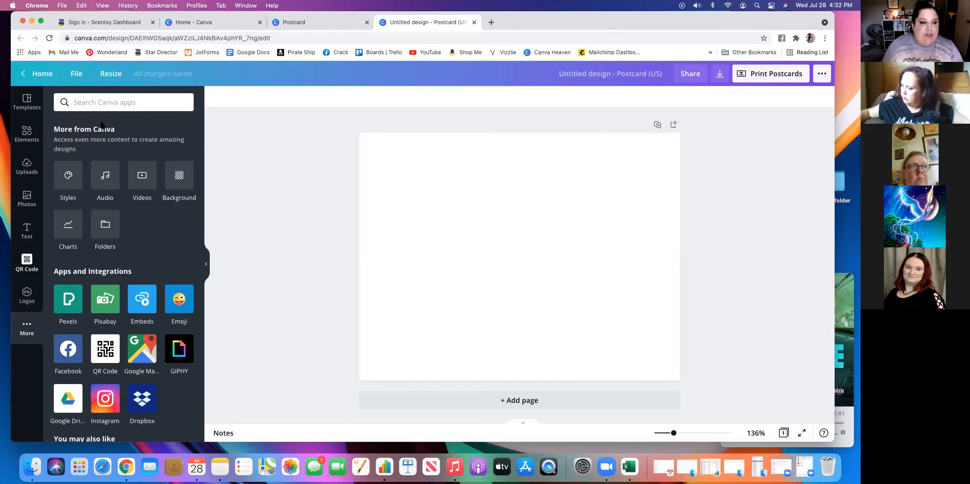
{"action": "left_click", "coordinate": [26, 131]}
{"action": "left_click", "coordinate": [27, 228]}
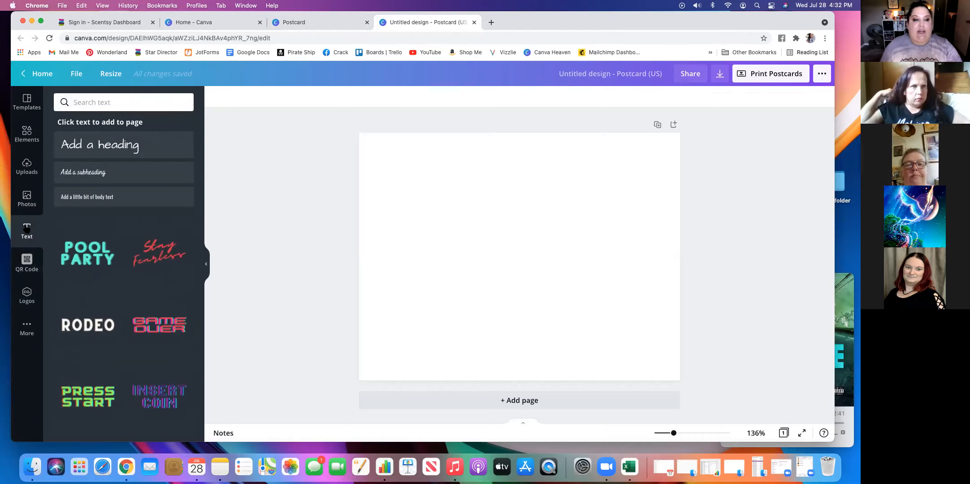
Add a heading text box reading 'New Catalog Has Arrived'.
{"action": "left_click", "coordinate": [97, 146]}
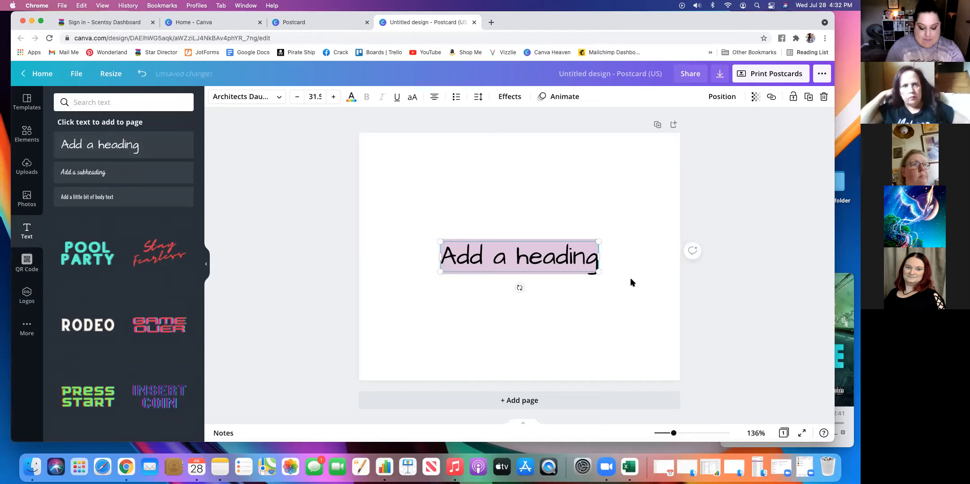
{"action": "type", "text": "New"}
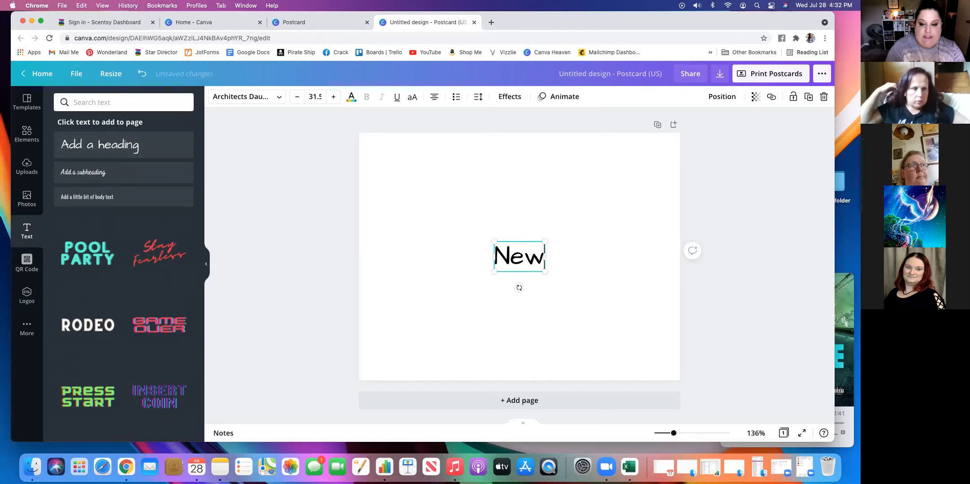
{"action": "type", "text": " Catalog"}
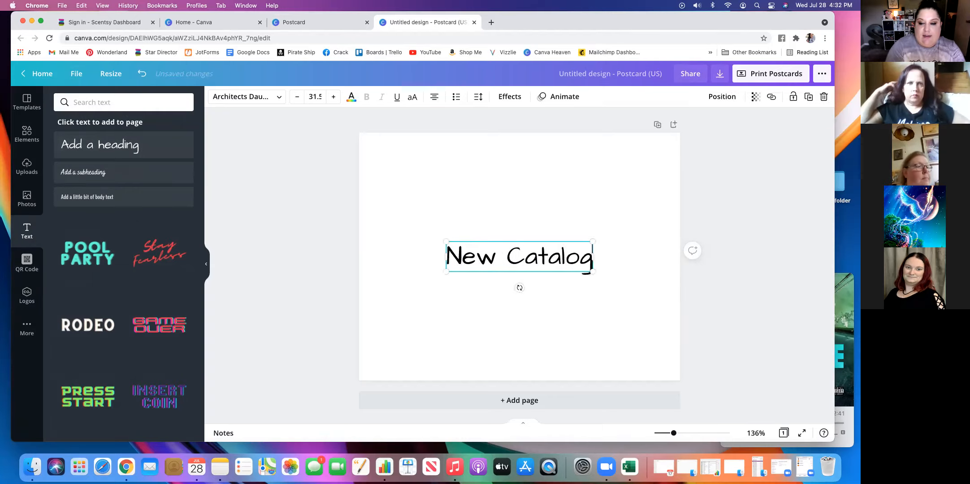
{"action": "type", "text": " Has Arrived"}
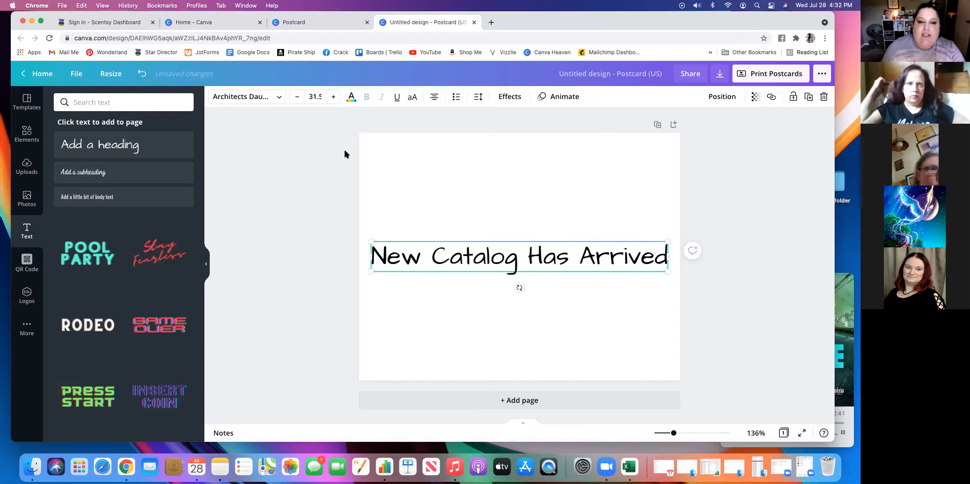
Set the 'New Catalog Has Arrived' heading font to Kollektif.
{"action": "left_click", "coordinate": [277, 99]}
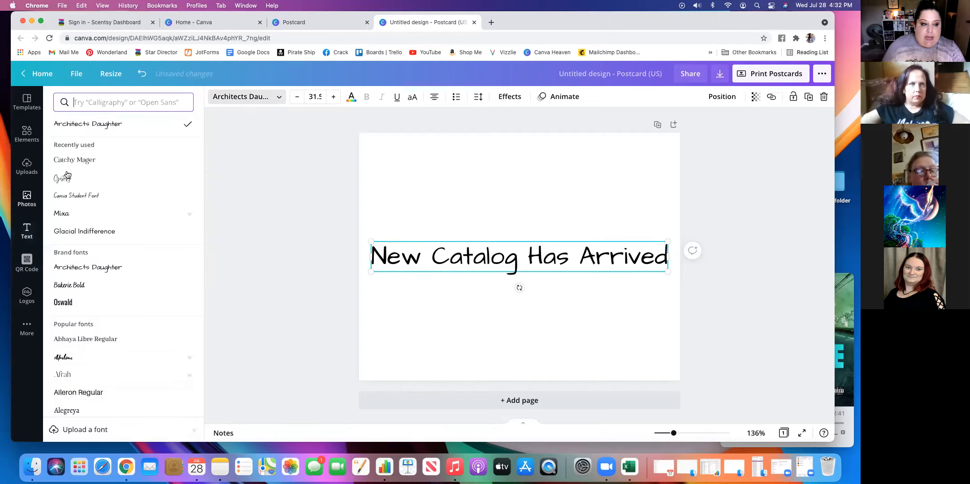
{"action": "scroll", "coordinate": [117, 274], "scroll_direction": "down", "scroll_amount": 5}
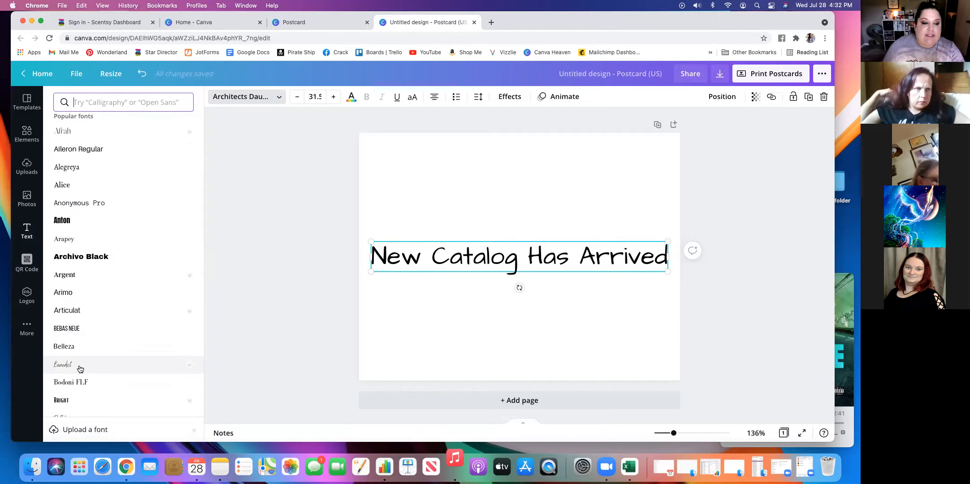
{"action": "scroll", "coordinate": [83, 302], "scroll_direction": "down", "scroll_amount": 15}
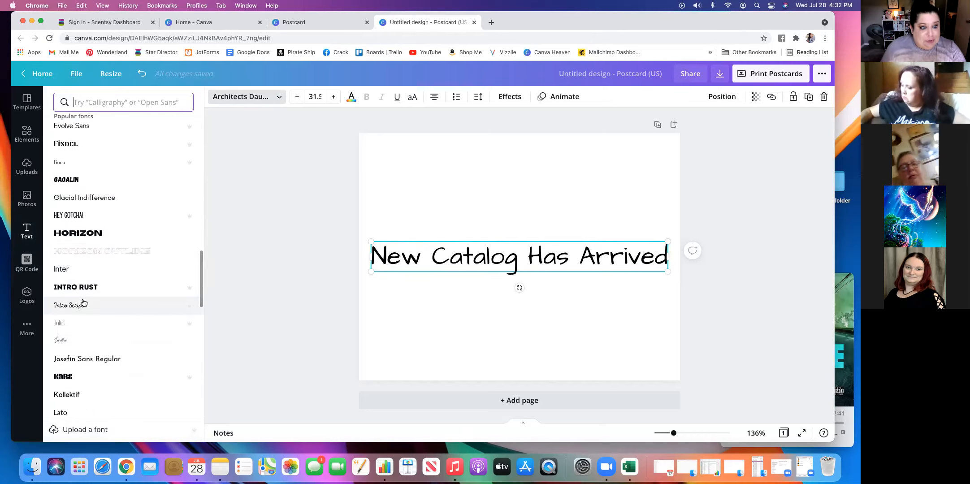
{"action": "scroll", "coordinate": [83, 303], "scroll_direction": "down", "scroll_amount": 4}
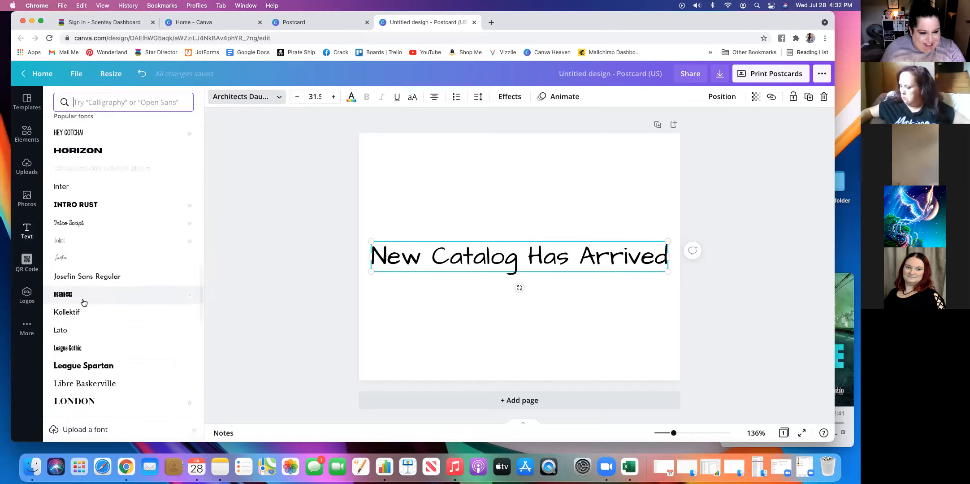
{"action": "mouse_move", "coordinate": [191, 298]}
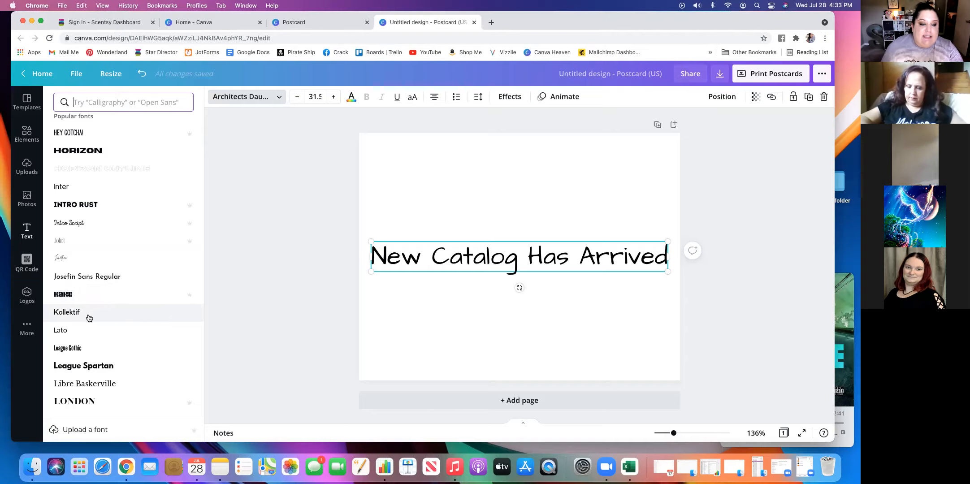
{"action": "left_click", "coordinate": [61, 315]}
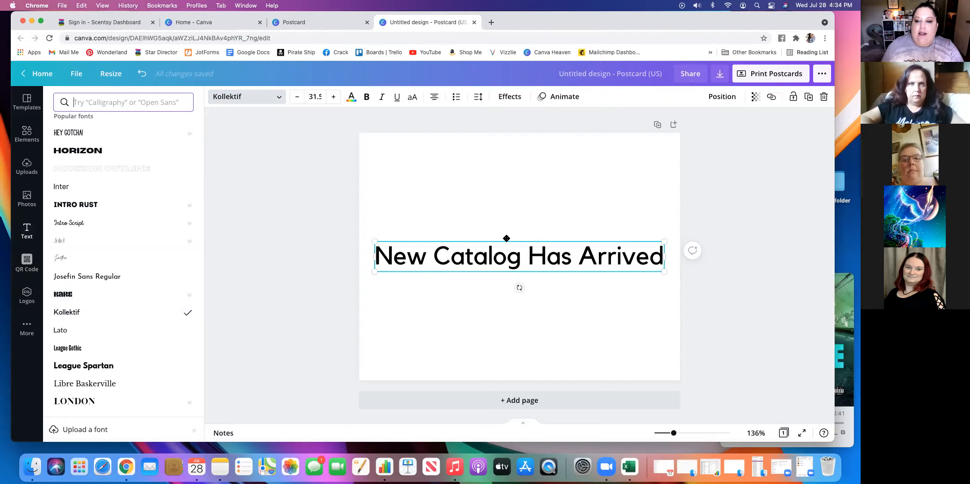
Move the 'New Catalog Has Arrived' heading up to the top centre of the postcard.
{"action": "left_click_drag", "start_coordinate": [505, 238], "coordinate": [519, 136]}
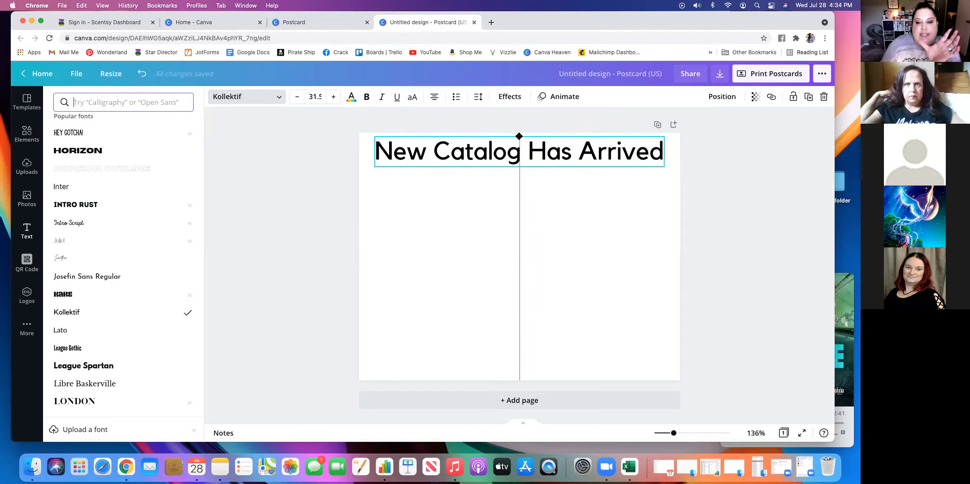
{"action": "left_click_drag", "start_coordinate": [519, 137], "coordinate": [519, 136]}
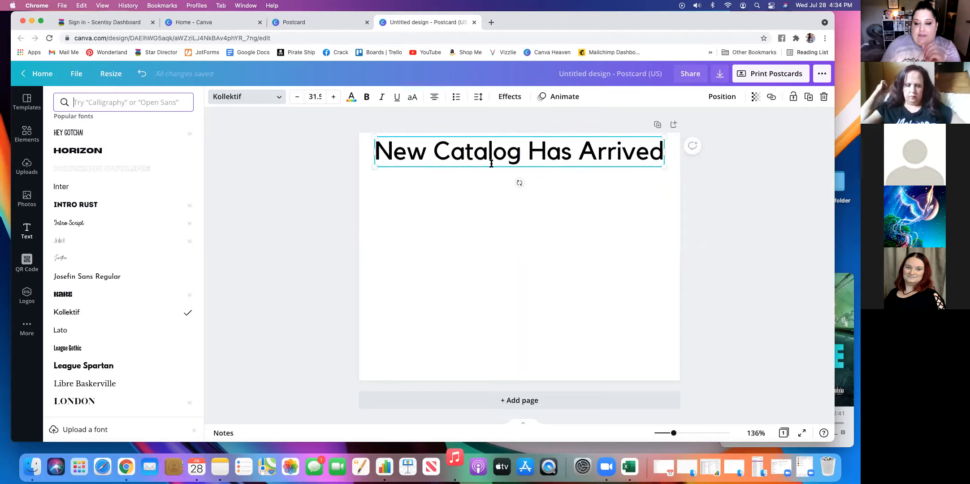
{"action": "key", "text": "Escape"}
{"action": "left_click", "coordinate": [438, 233]}
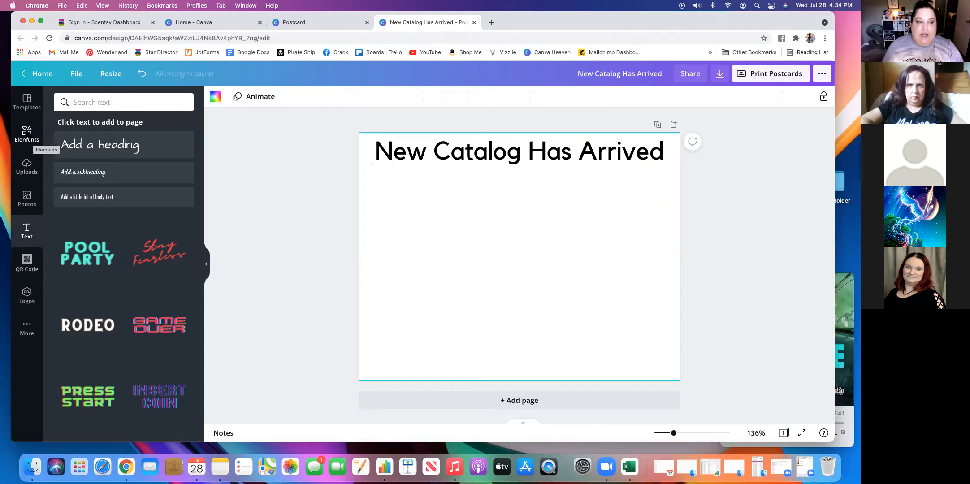
Search Elements for 'line' and add the black square-ended line to the postcard.
{"action": "left_click", "coordinate": [29, 136]}
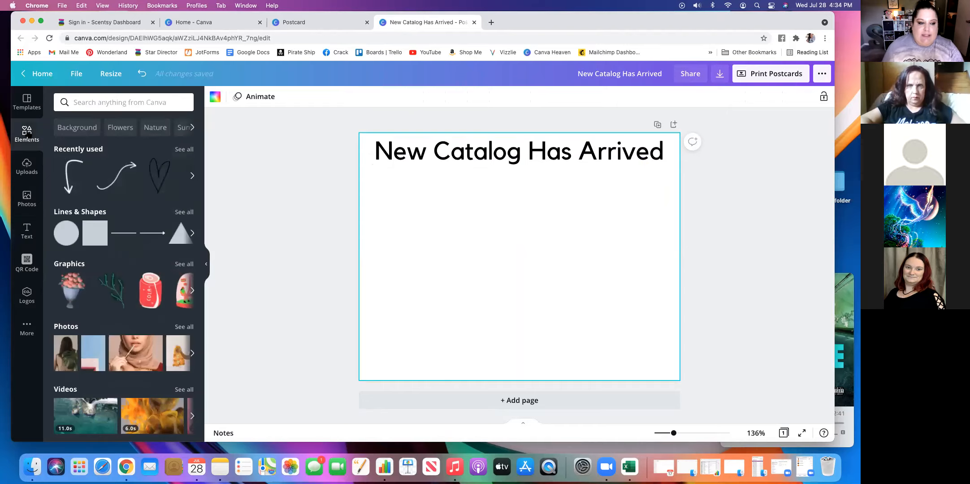
{"action": "left_click", "coordinate": [97, 103]}
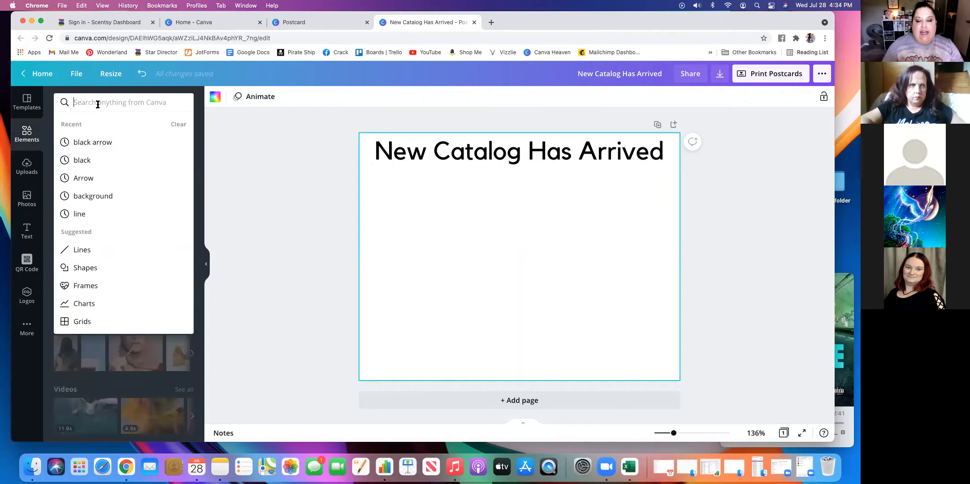
{"action": "type", "text": "line"}
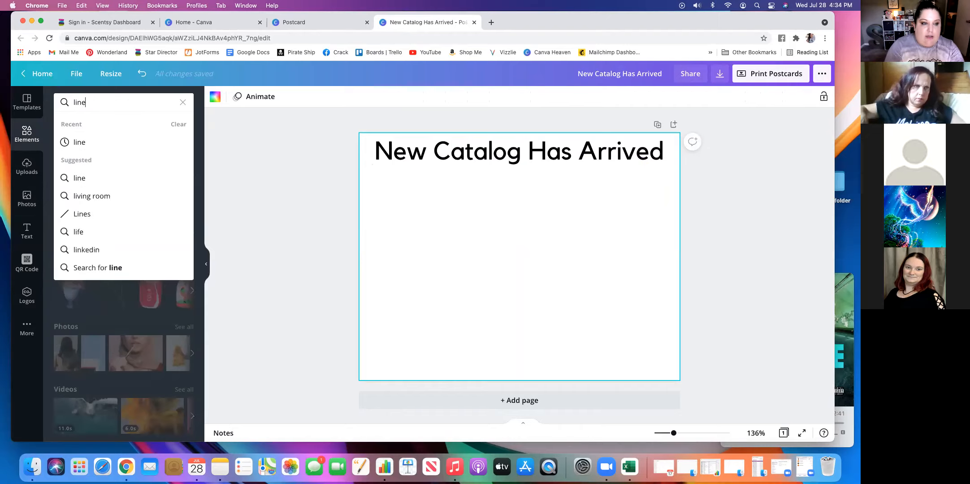
{"action": "key", "text": "Return"}
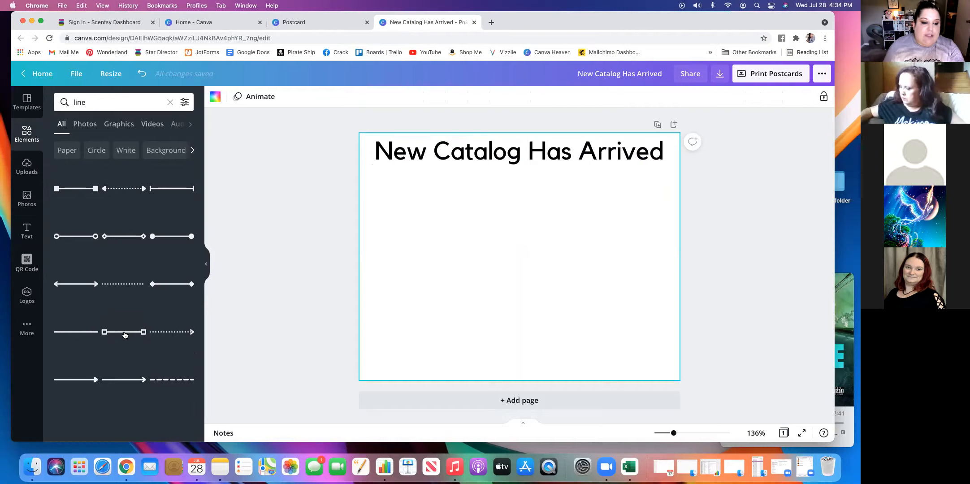
{"action": "left_click", "coordinate": [125, 334]}
Position and size the line just beneath the heading, spanning most of its width.
{"action": "left_click_drag", "start_coordinate": [527, 274], "coordinate": [529, 186]}
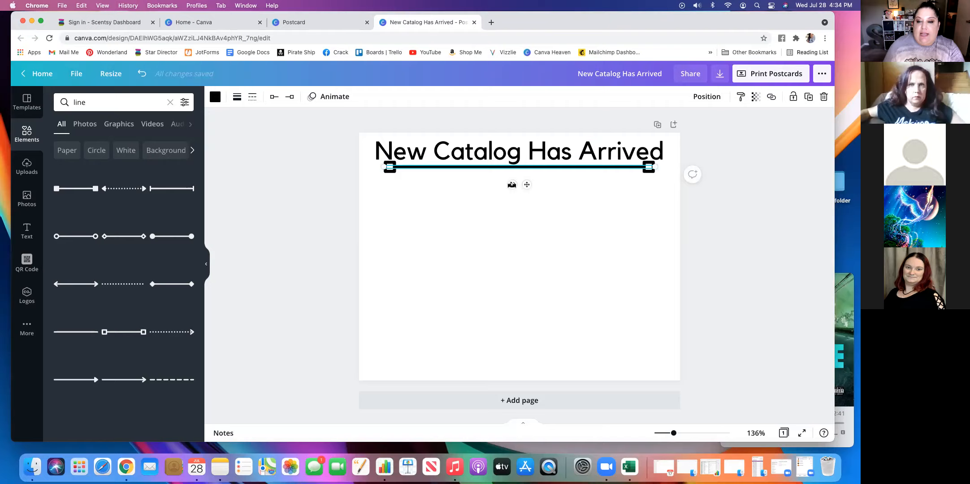
{"action": "left_click_drag", "start_coordinate": [512, 185], "coordinate": [538, 248]}
{"action": "left_click", "coordinate": [544, 255]}
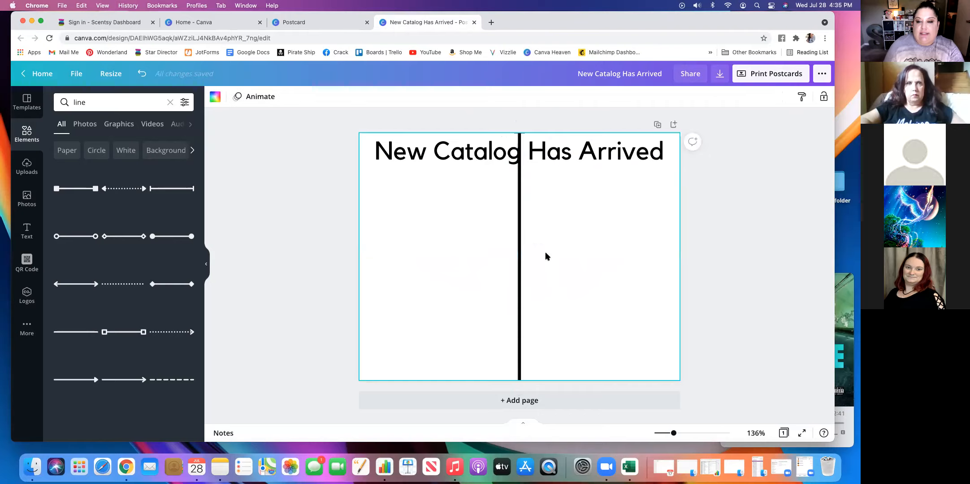
{"action": "left_click", "coordinate": [519, 191]}
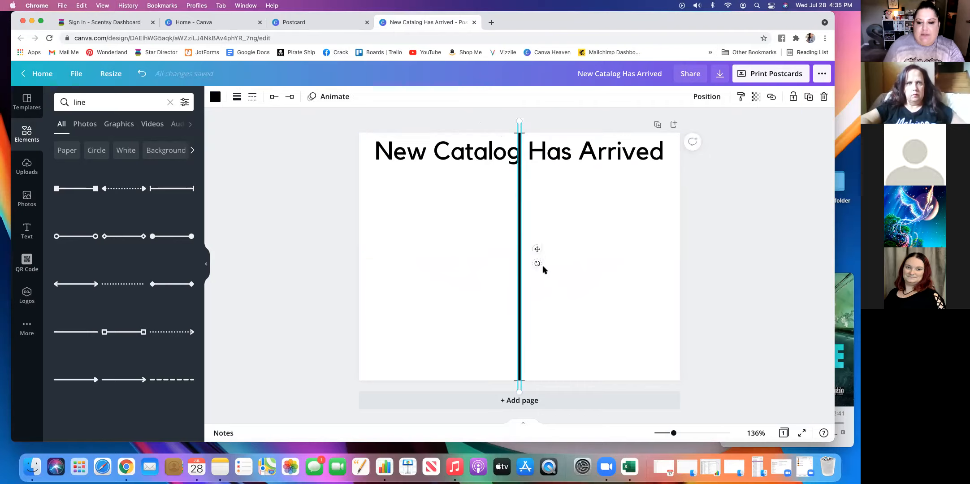
{"action": "mouse_move", "coordinate": [537, 263]}
{"action": "left_mouse_down"}
{"action": "mouse_move", "coordinate": [466, 245]}
{"action": "mouse_move", "coordinate": [539, 249]}
{"action": "mouse_move", "coordinate": [524, 260]}
{"action": "mouse_move", "coordinate": [535, 256]}
{"action": "left_mouse_up"}
{"action": "left_click_drag", "start_coordinate": [480, 126], "coordinate": [491, 165]}
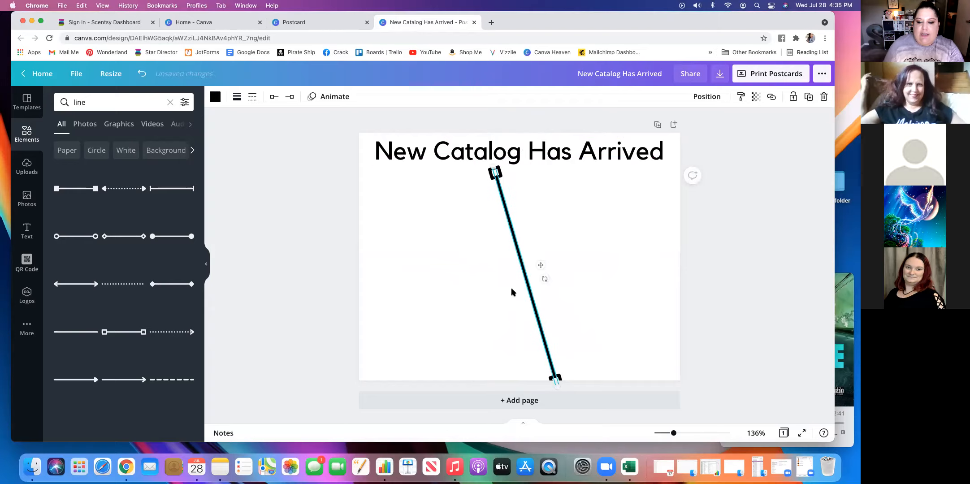
{"action": "left_click_drag", "start_coordinate": [543, 278], "coordinate": [527, 187]}
{"action": "left_click", "coordinate": [521, 231]}
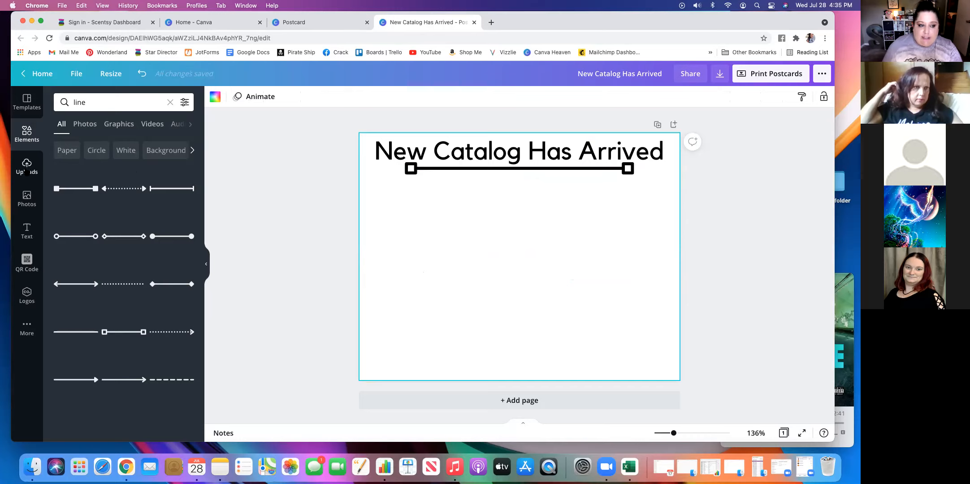
Add the uploaded colourful leaf-patterned warmer photo to the postcard.
{"action": "left_click", "coordinate": [27, 168]}
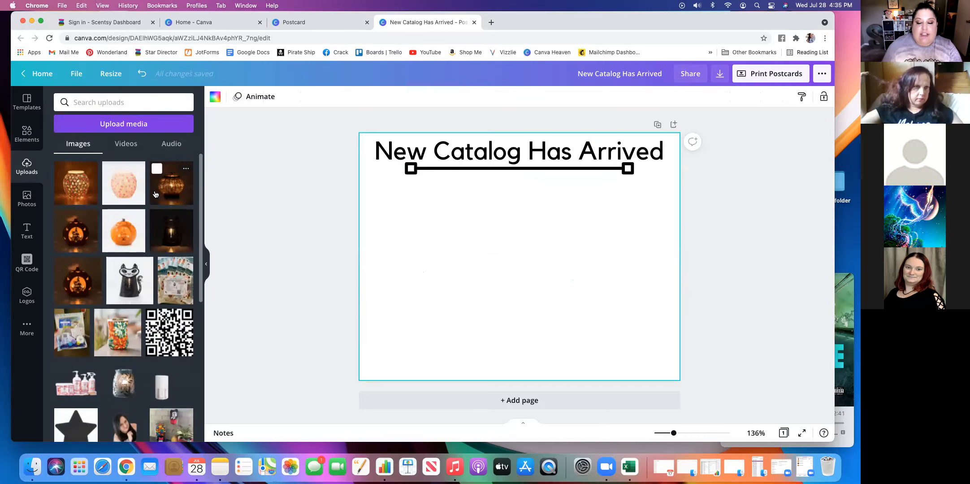
{"action": "left_click", "coordinate": [115, 337]}
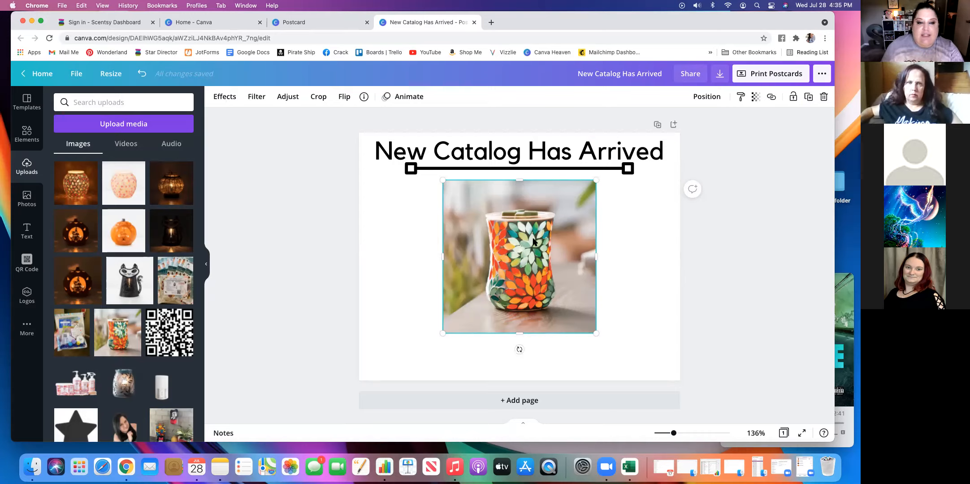
Remove the warmer photo's background, shrink it, and place it at upper left under the heading.
{"action": "left_click", "coordinate": [226, 99]}
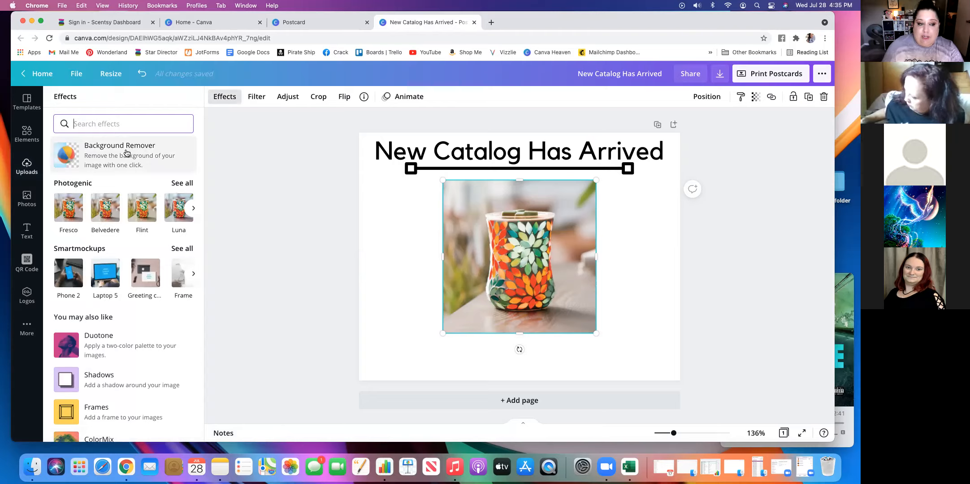
{"action": "left_click", "coordinate": [127, 153]}
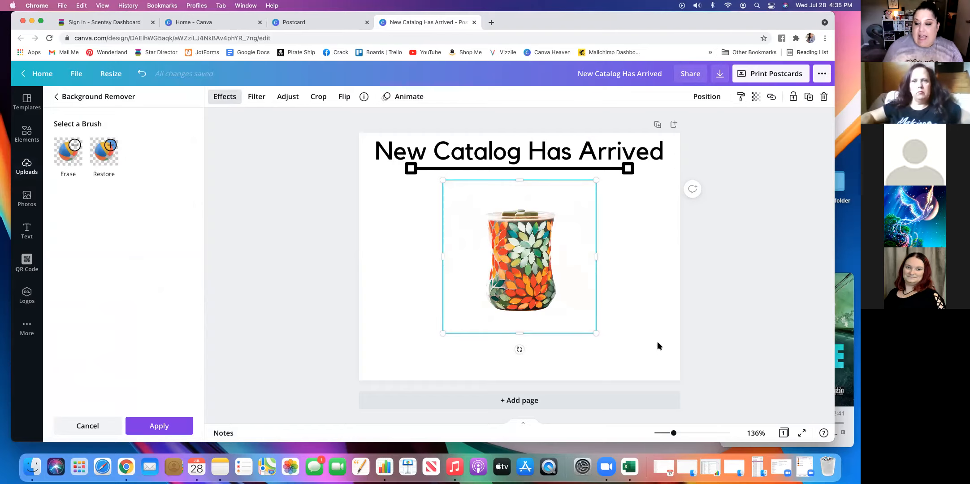
{"action": "left_click_drag", "start_coordinate": [596, 332], "coordinate": [495, 241]}
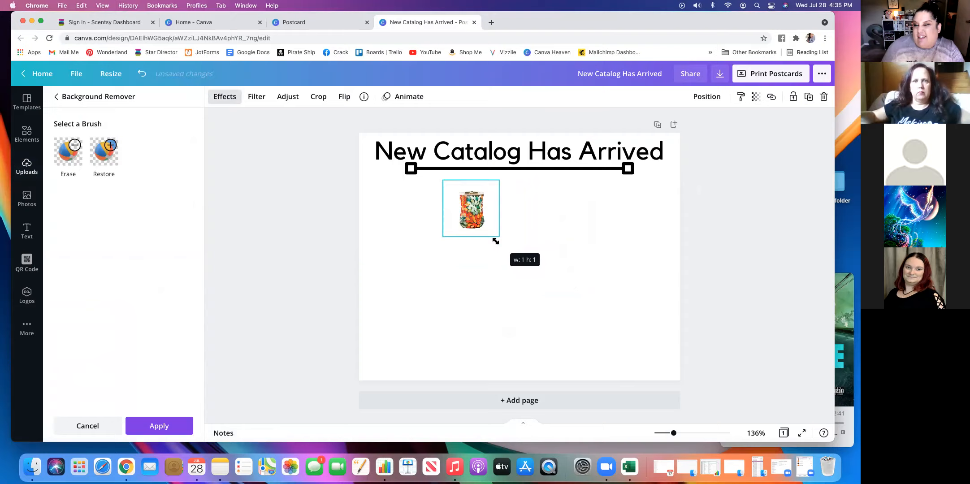
{"action": "left_click_drag", "start_coordinate": [496, 241], "coordinate": [492, 244]}
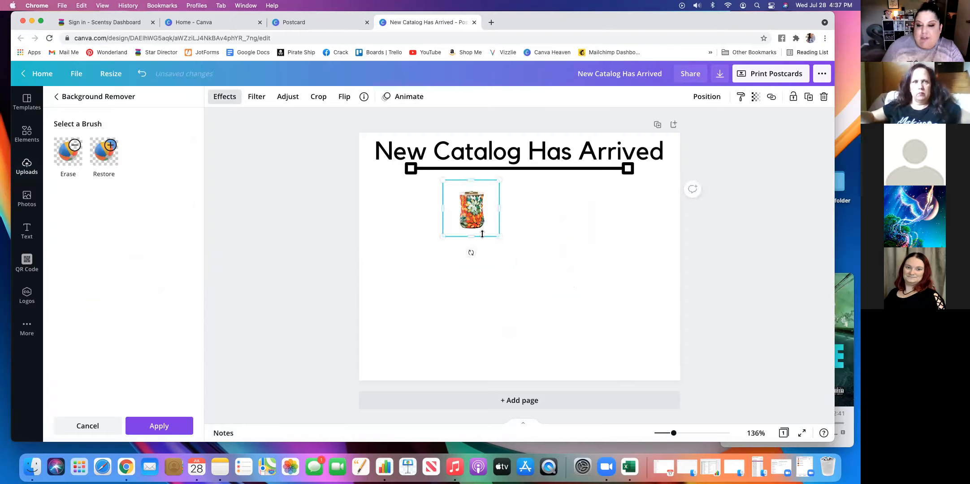
{"action": "left_click_drag", "start_coordinate": [465, 219], "coordinate": [388, 207]}
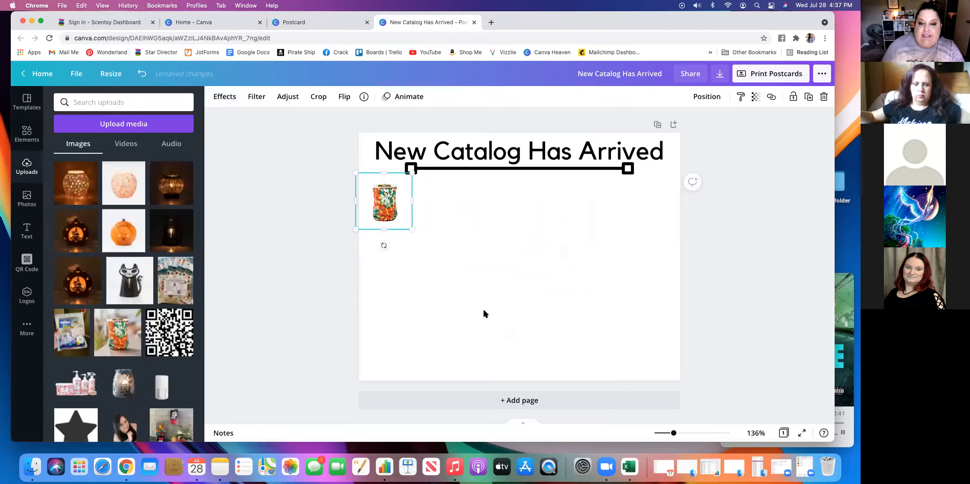
{"action": "left_click", "coordinate": [502, 310]}
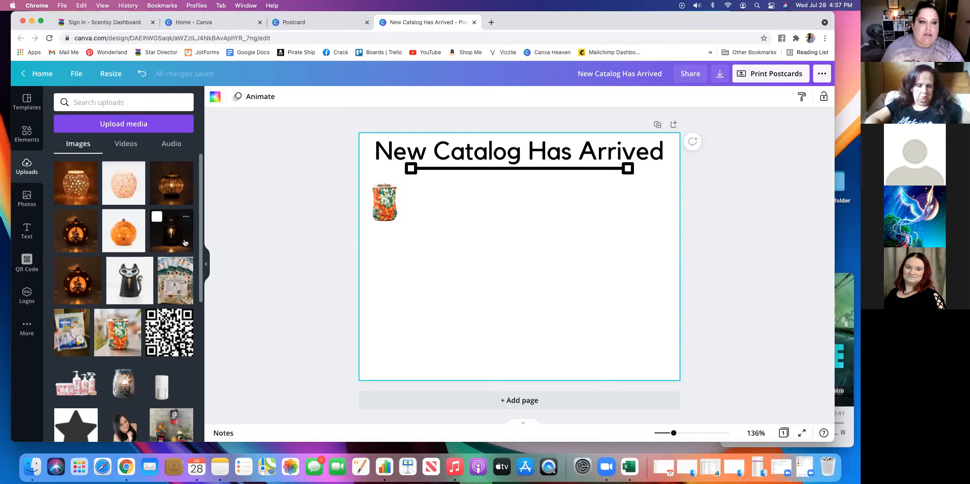
{"action": "left_click", "coordinate": [27, 231]}
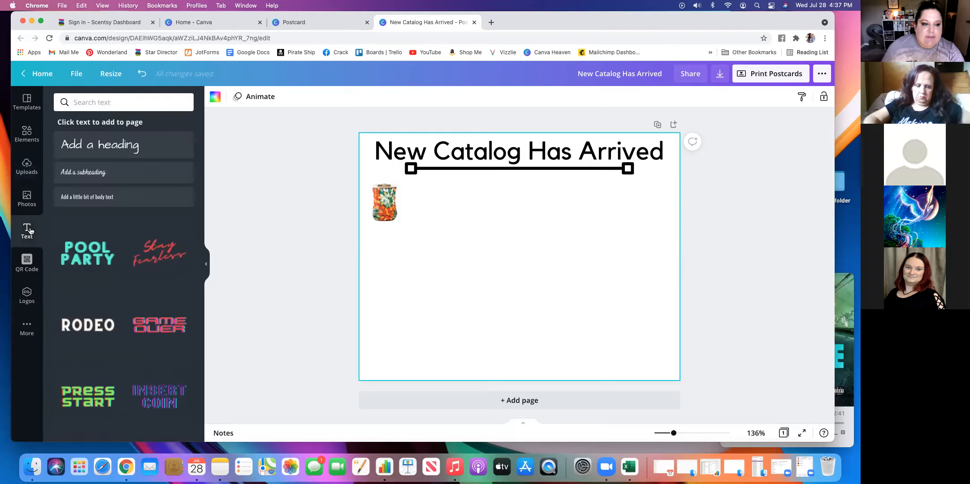
Add a subheading reading 'Dancing Petals Warmer - pg 12' and select its text.
{"action": "left_click", "coordinate": [90, 176]}
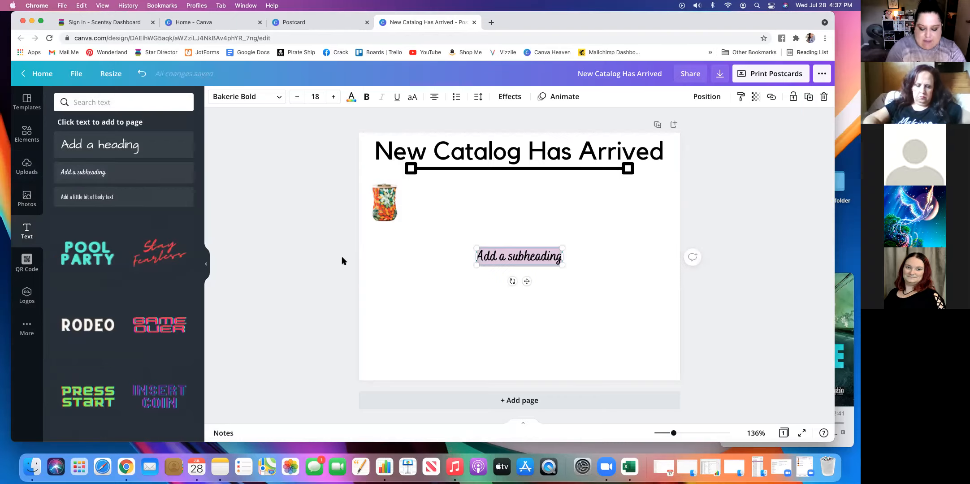
{"action": "type", "text": "D"}
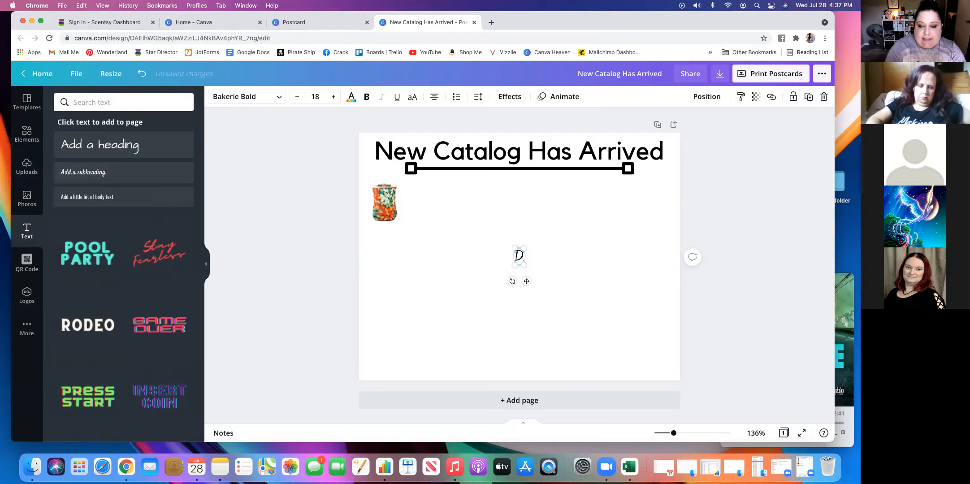
{"action": "type", "text": "ancing Peta"}
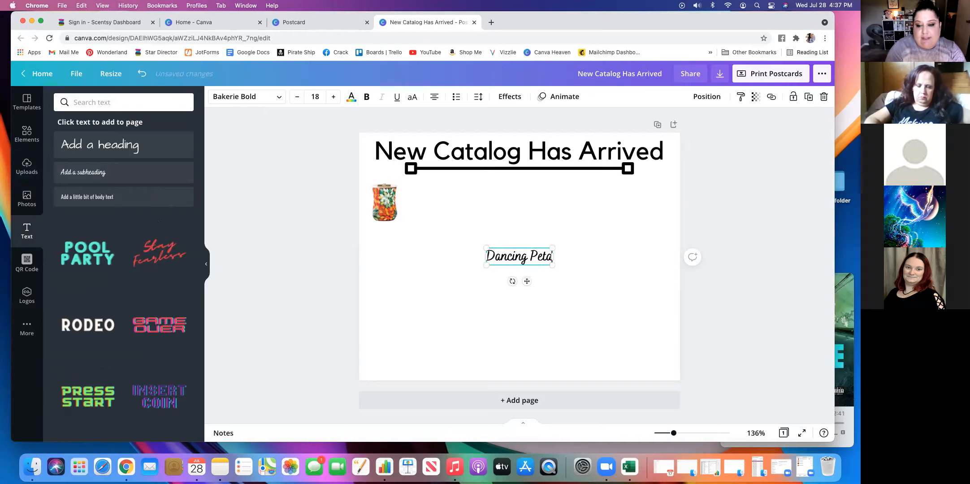
{"action": "type", "text": "ls Warmer"}
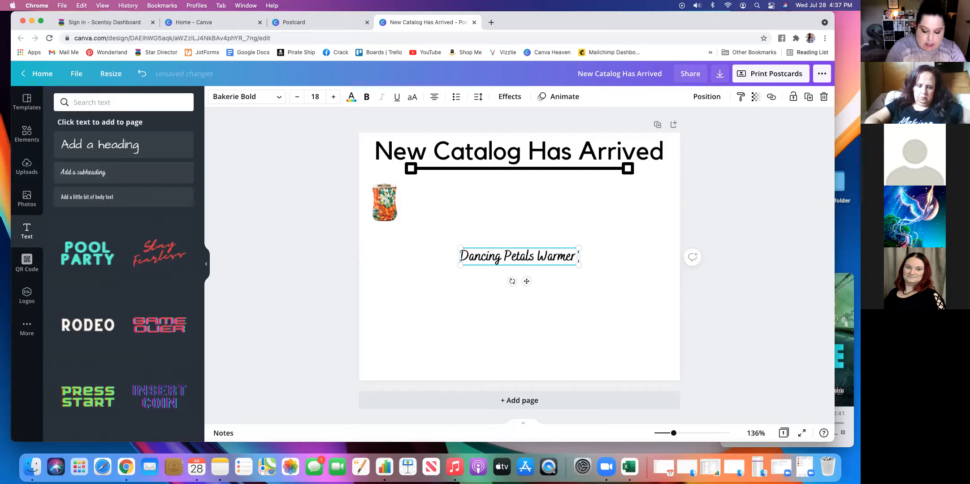
{"action": "type", "text": " - pg"}
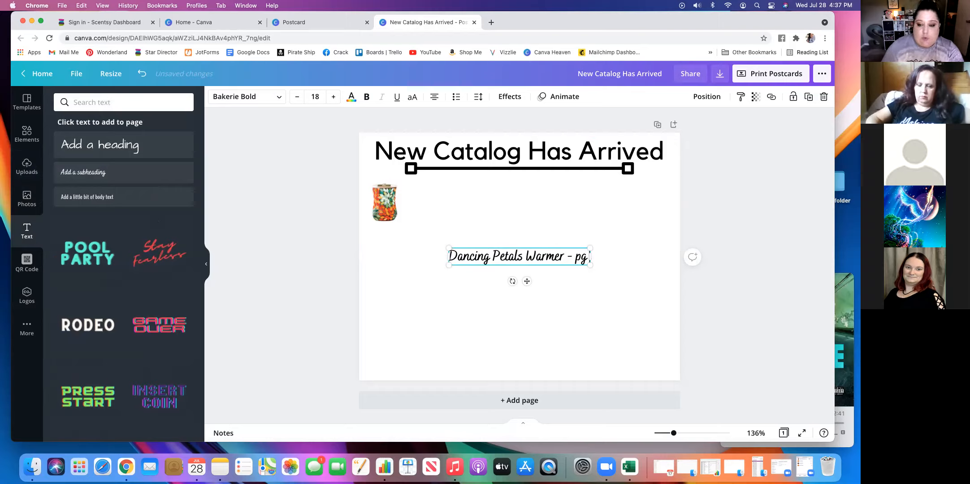
{"action": "type", "text": " 12"}
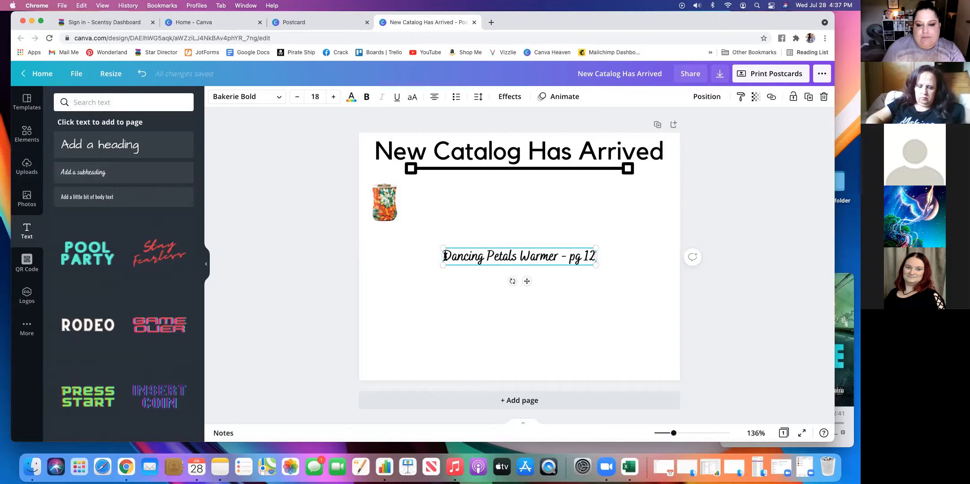
{"action": "left_click_drag", "start_coordinate": [445, 256], "coordinate": [598, 258]}
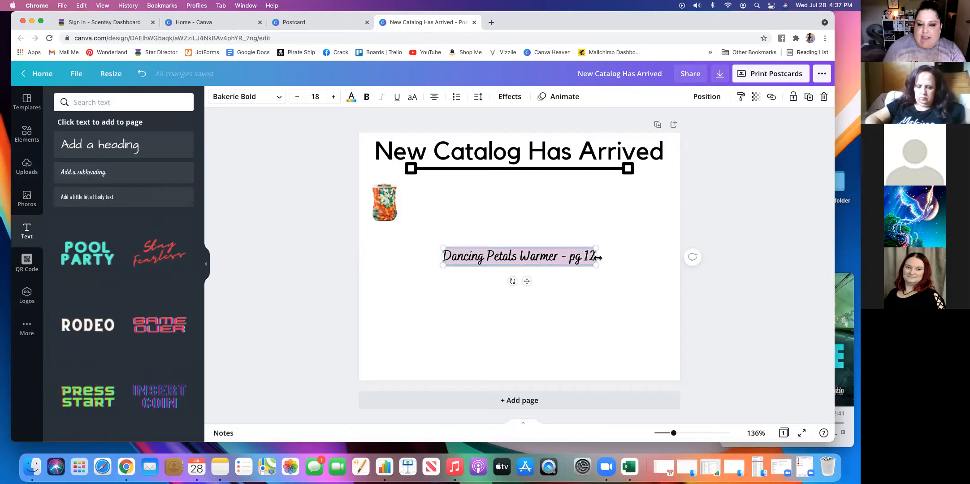
Set the caption's font to Benedict after trying Jolliet and Inter.
{"action": "left_click", "coordinate": [274, 101]}
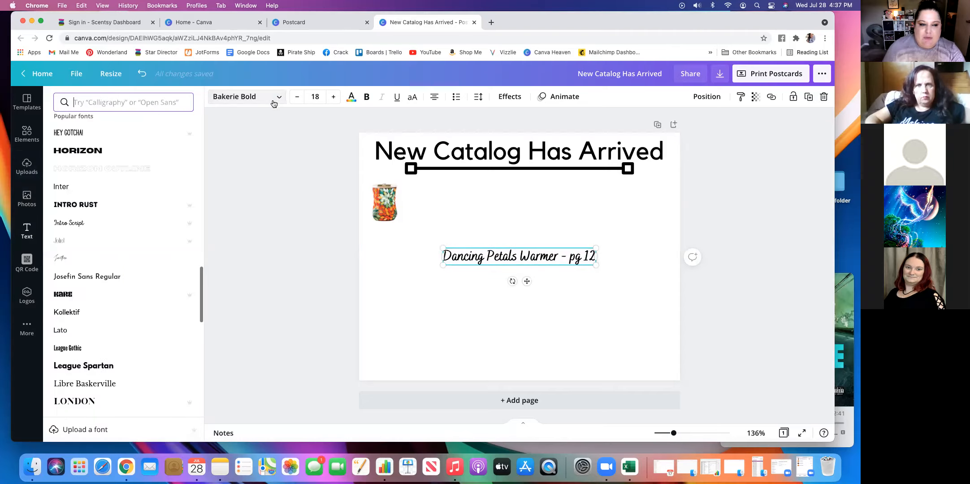
{"action": "left_click", "coordinate": [120, 246]}
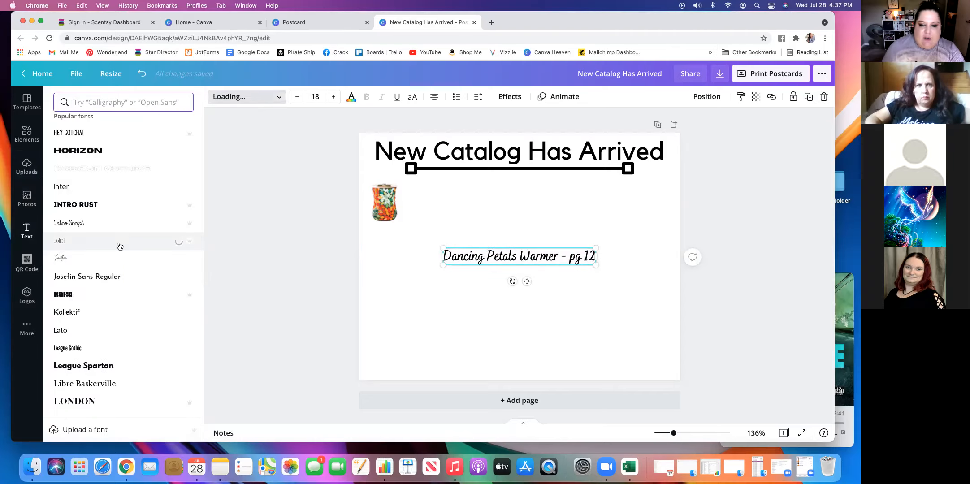
{"action": "left_click", "coordinate": [89, 192]}
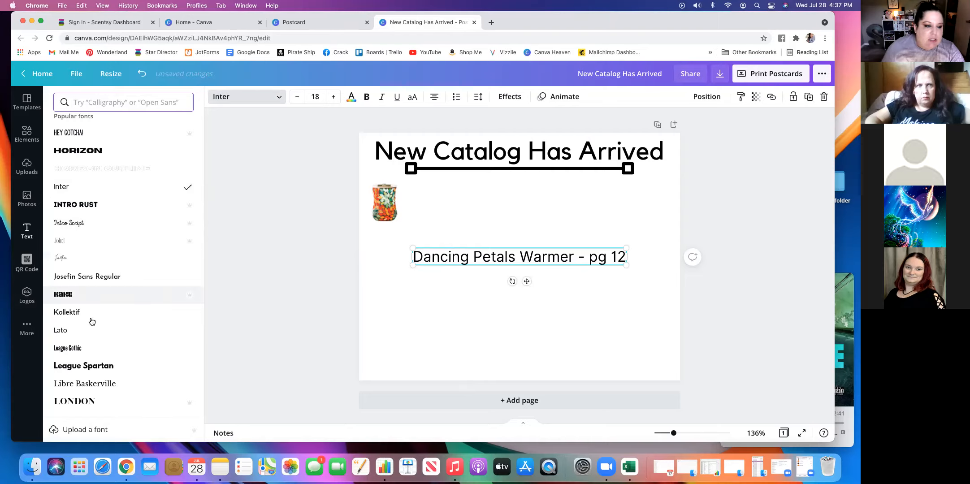
{"action": "scroll", "coordinate": [87, 354], "scroll_direction": "down", "scroll_amount": 10}
{"action": "scroll", "coordinate": [86, 314], "scroll_direction": "up", "scroll_amount": 3}
{"action": "left_click", "coordinate": [64, 221]}
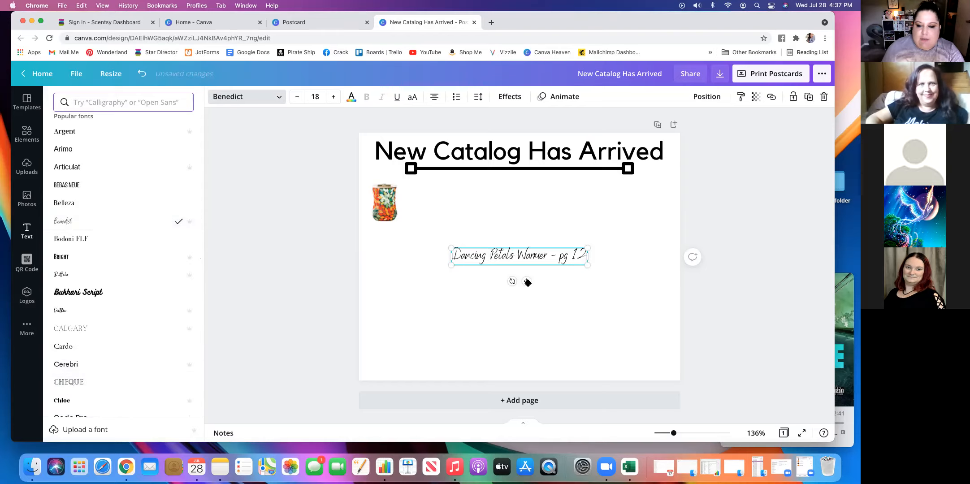
Move the caption up beside the small warmer photo under the heading's line.
{"action": "left_click_drag", "start_coordinate": [527, 282], "coordinate": [477, 230]}
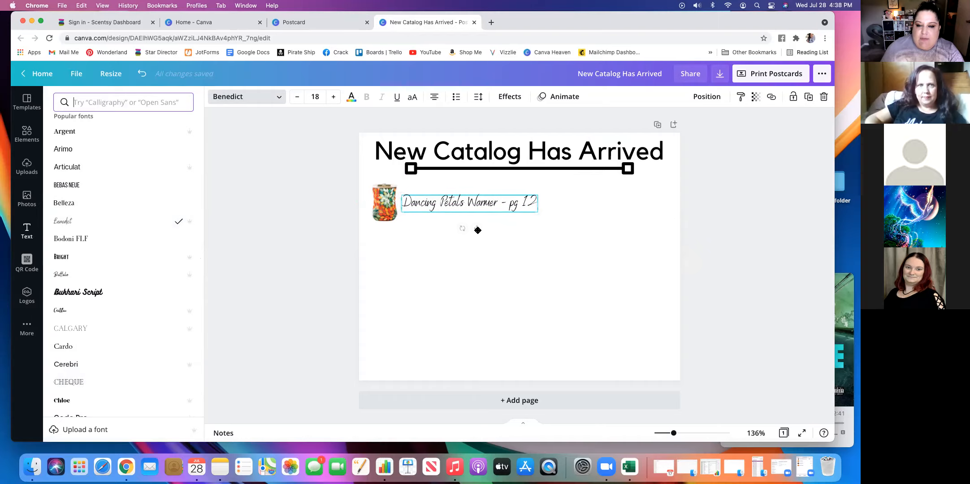
{"action": "key", "text": "Escape"}
{"action": "left_click", "coordinate": [543, 270]}
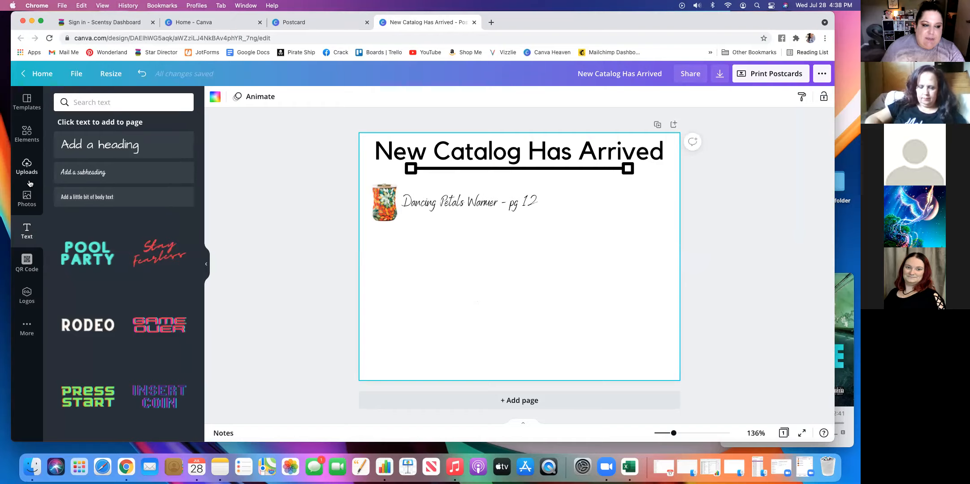
Add the second, round leaf-patterned warmer photo from Uploads to the page.
{"action": "left_click", "coordinate": [28, 166]}
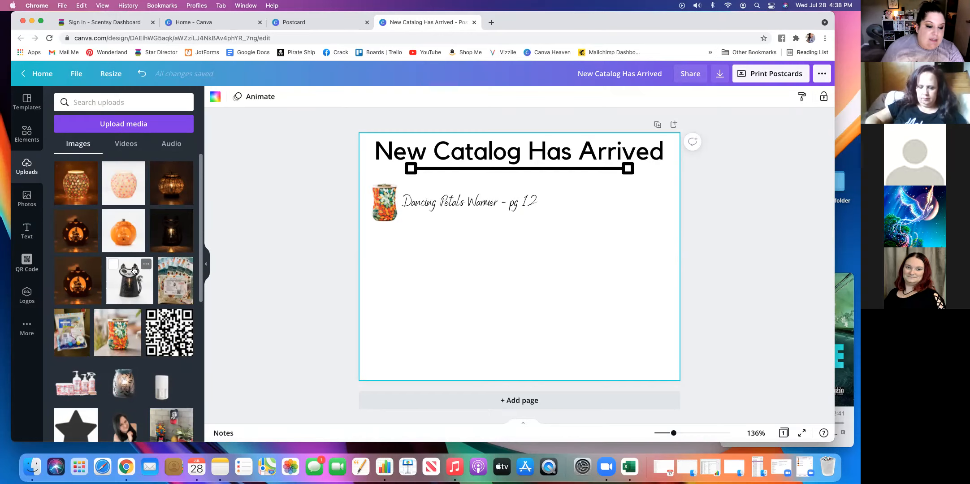
{"action": "scroll", "coordinate": [134, 270], "scroll_direction": "down", "scroll_amount": 5}
{"action": "scroll", "coordinate": [134, 271], "scroll_direction": "up", "scroll_amount": 5}
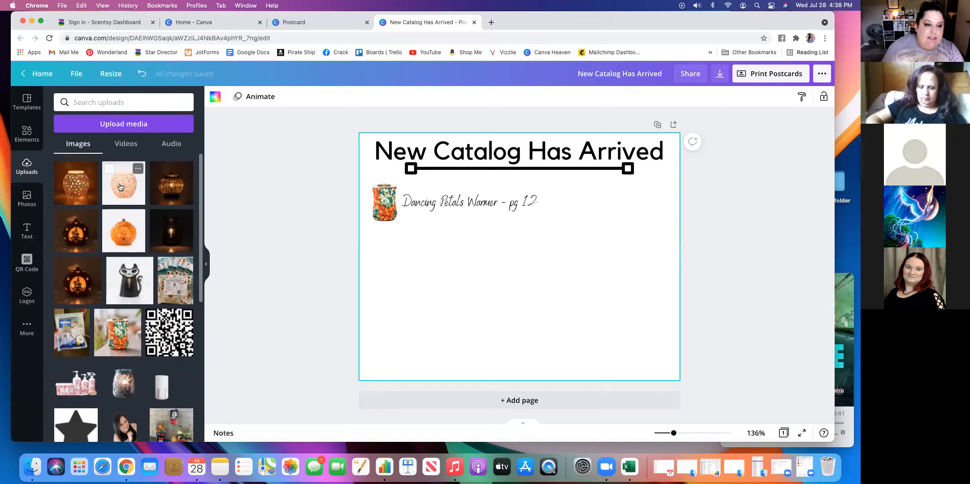
{"action": "left_click", "coordinate": [76, 183]}
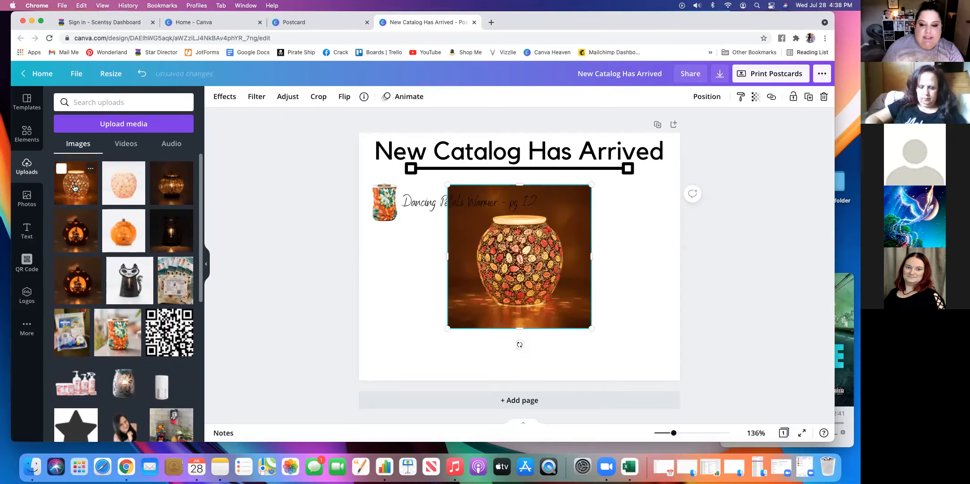
Remove the round warmer's background, shrink it, and move it to the right edge.
{"action": "left_click", "coordinate": [229, 98]}
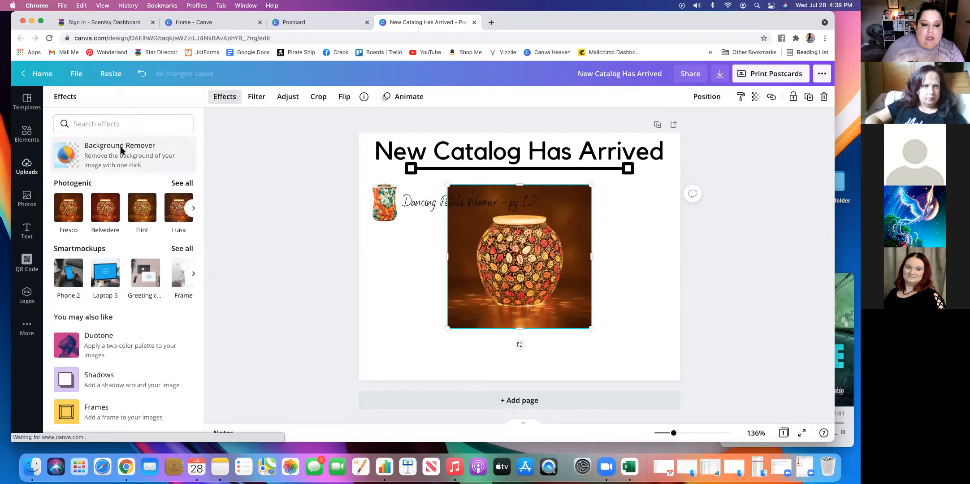
{"action": "left_click", "coordinate": [122, 150]}
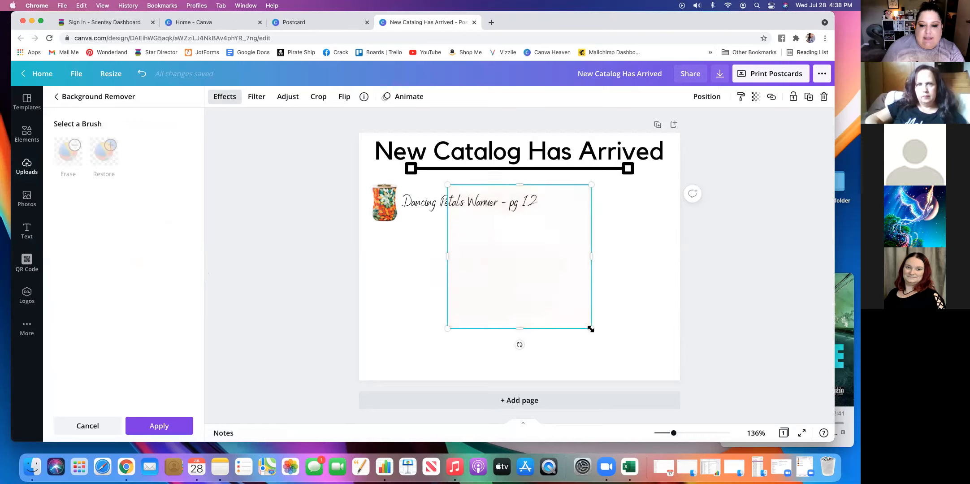
{"action": "left_click_drag", "start_coordinate": [590, 329], "coordinate": [510, 247]}
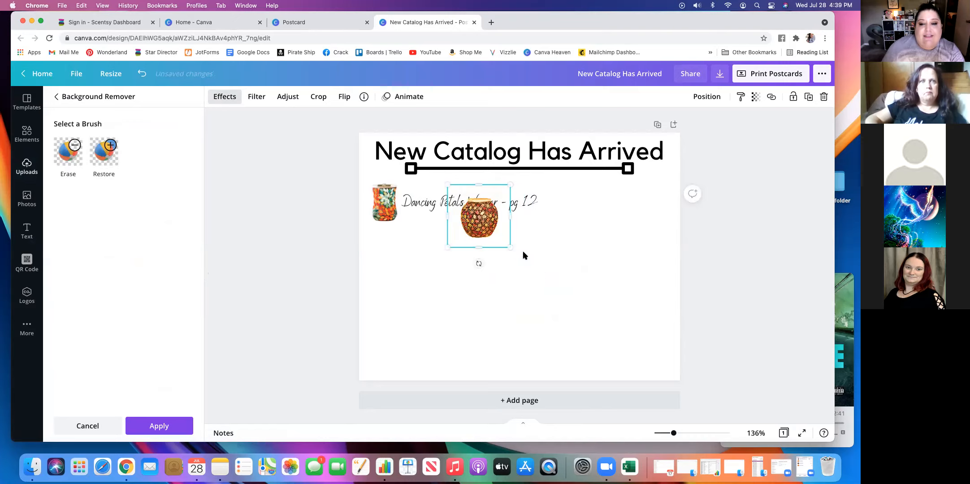
{"action": "left_click_drag", "start_coordinate": [476, 220], "coordinate": [648, 226]}
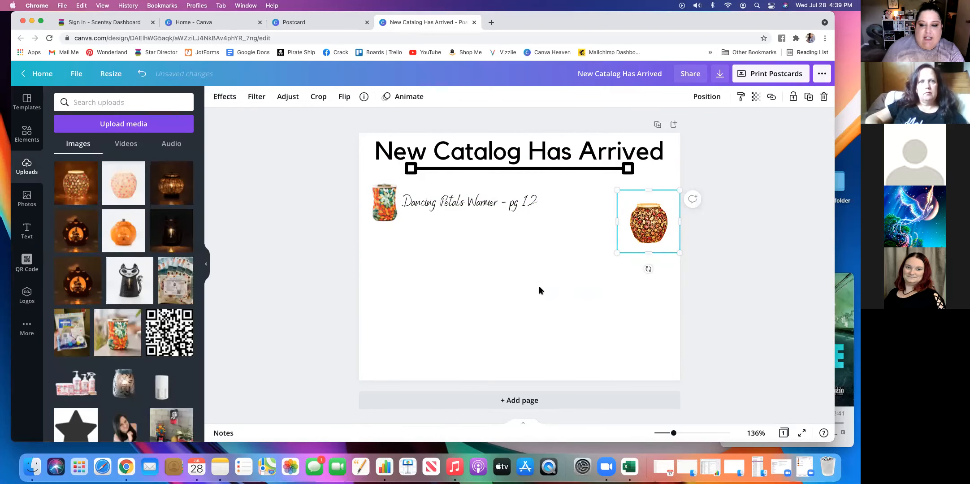
{"action": "left_click", "coordinate": [539, 287]}
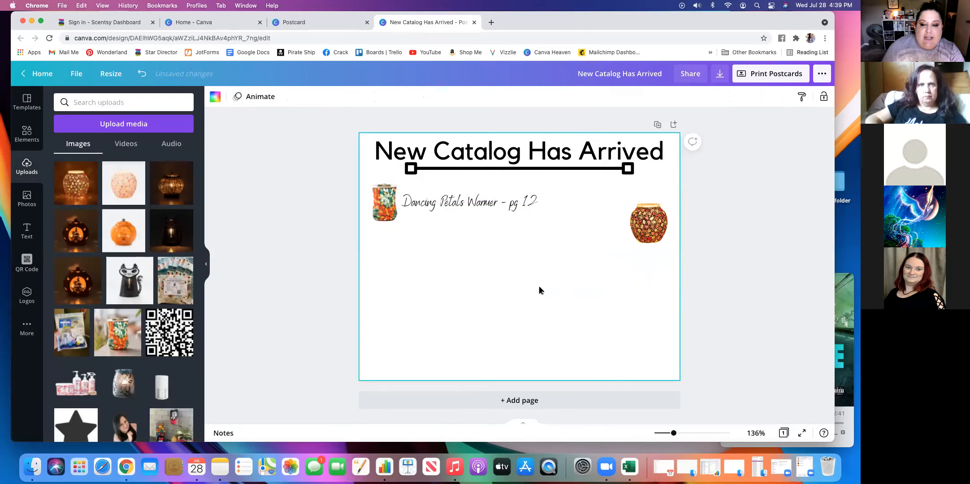
Add a subheading reading 'Coming on September 1!'.
{"action": "left_click", "coordinate": [26, 230]}
{"action": "left_click", "coordinate": [92, 179]}
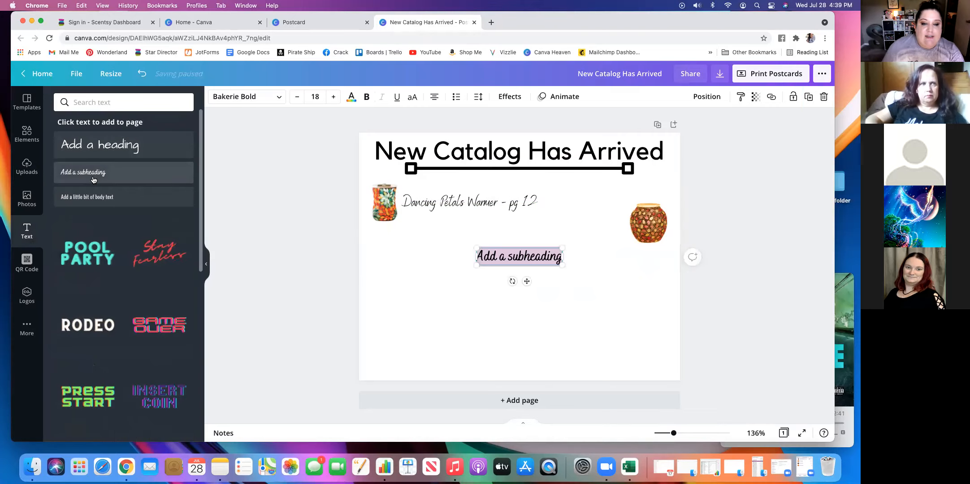
{"action": "type", "text": "Co"}
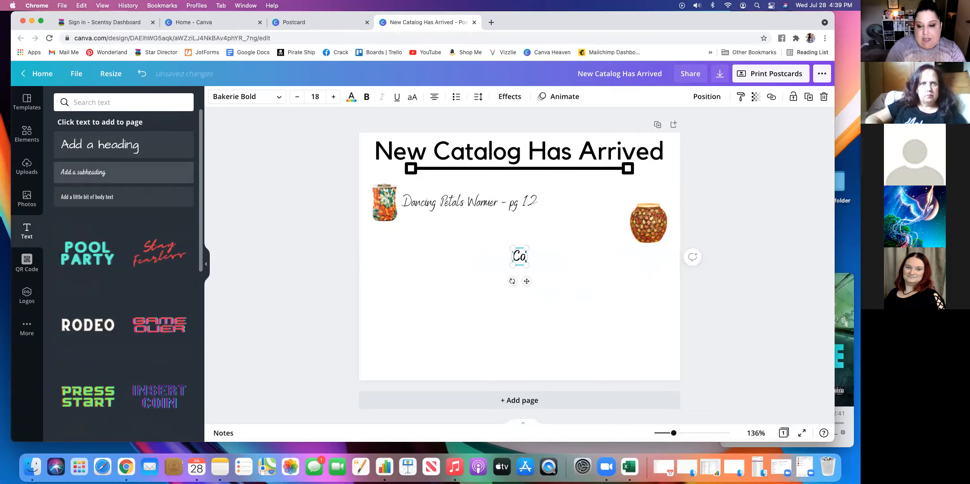
{"action": "type", "text": "ming the"}
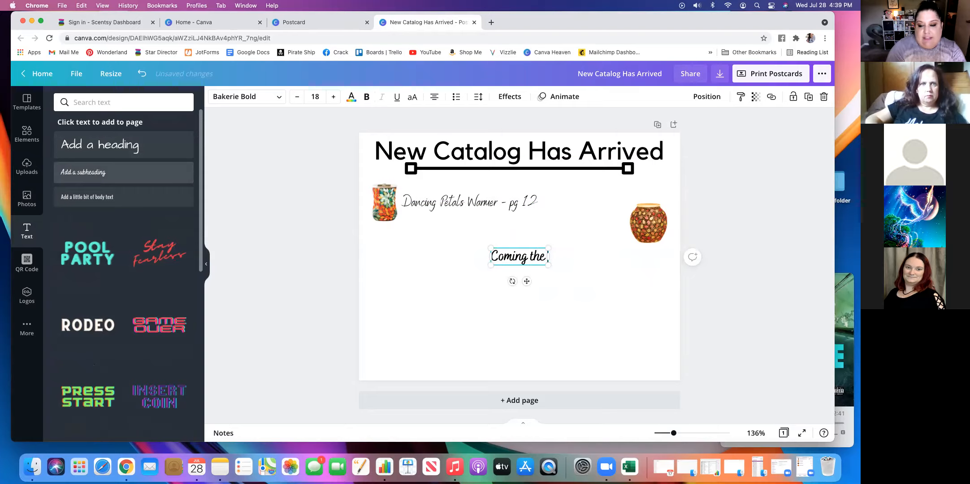
{"action": "key", "text": "BackSpace"}
{"action": "key", "text": "BackSpace"}
{"action": "key", "text": "BackSpace"}
{"action": "type", "text": "on Se"}
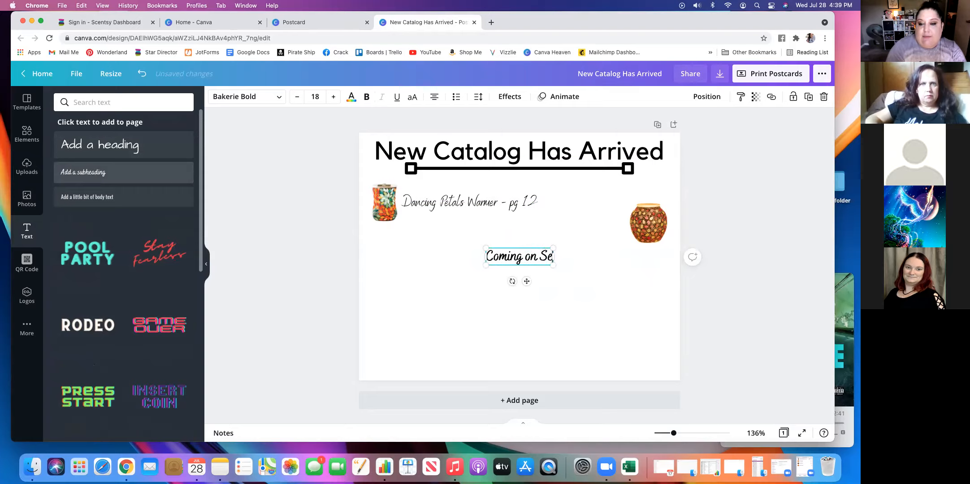
{"action": "type", "text": "ptember "}
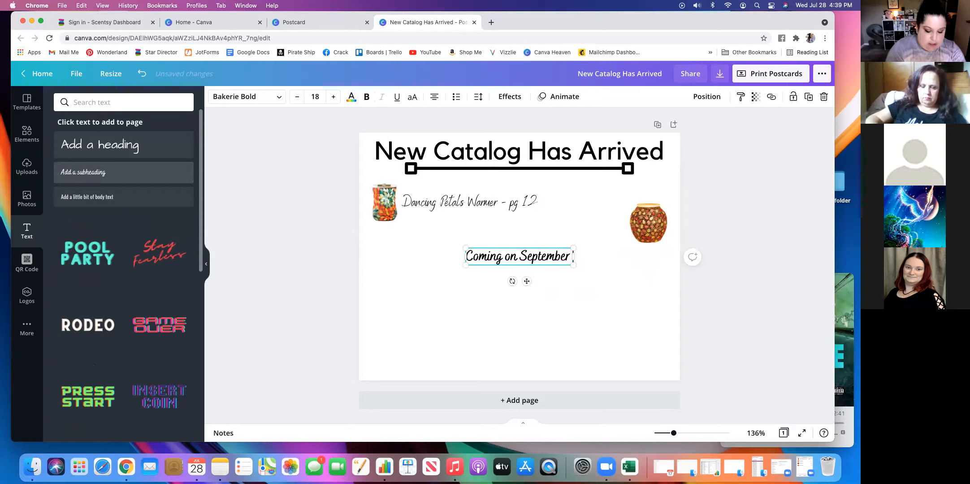
{"action": "type", "text": "1!"}
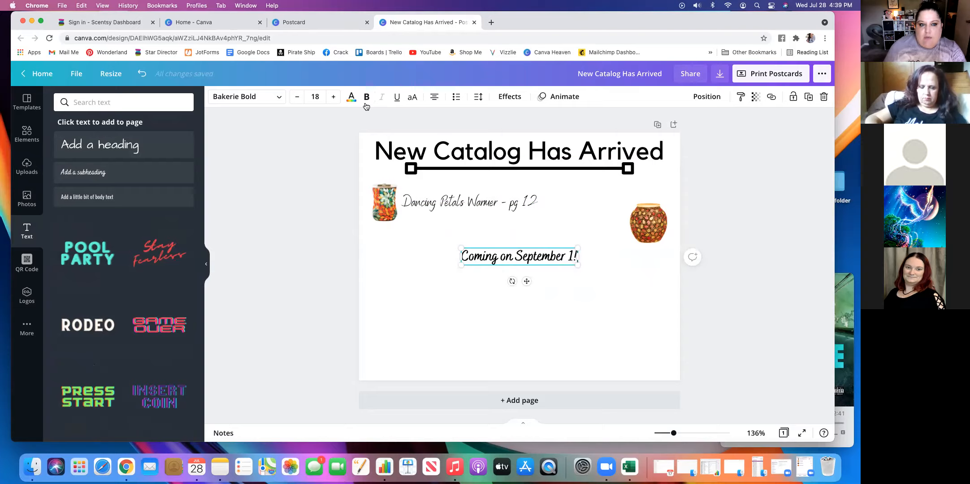
Shrink the 'Coming on September 1!' text and move it to the upper right above the round warmer.
{"action": "left_click", "coordinate": [297, 96]}
{"action": "left_click", "coordinate": [297, 96]}
{"action": "left_click", "coordinate": [297, 97]}
{"action": "left_click", "coordinate": [296, 96]}
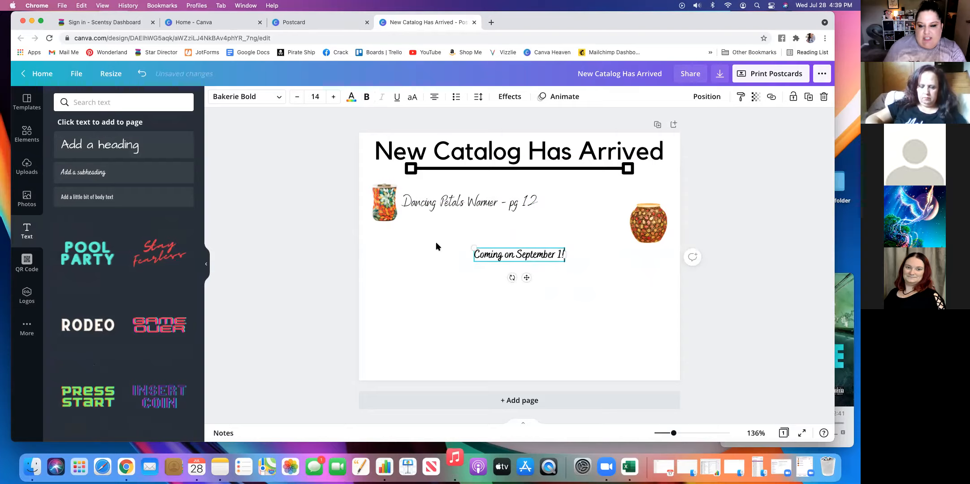
{"action": "left_click_drag", "start_coordinate": [527, 276], "coordinate": [624, 216]}
{"action": "left_click", "coordinate": [540, 297]}
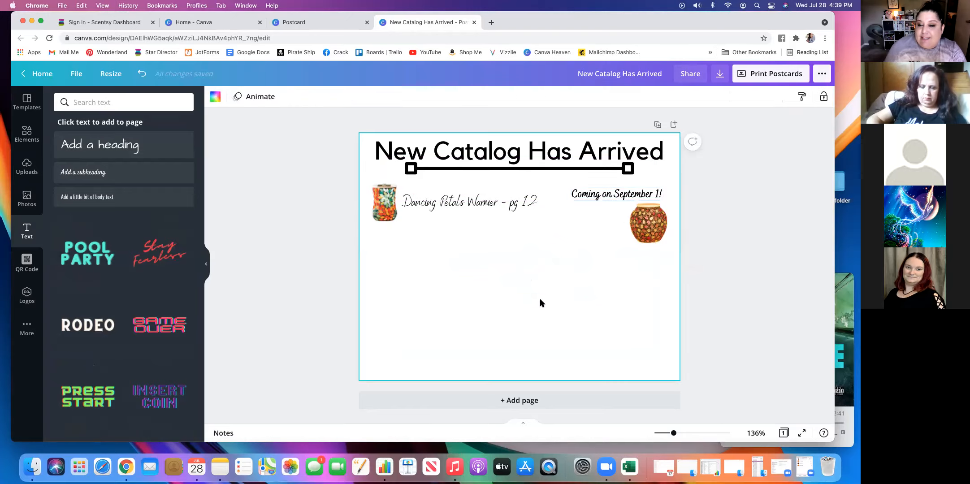
{"action": "left_click", "coordinate": [28, 133]}
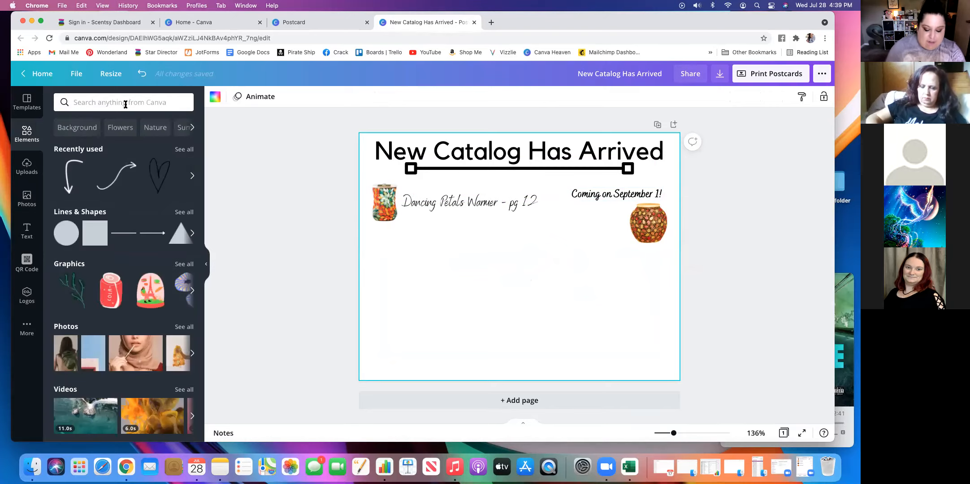
Search elements for 'arrow' and insert the white curved arrow onto the postcard.
{"action": "type", "text": "arrow"}
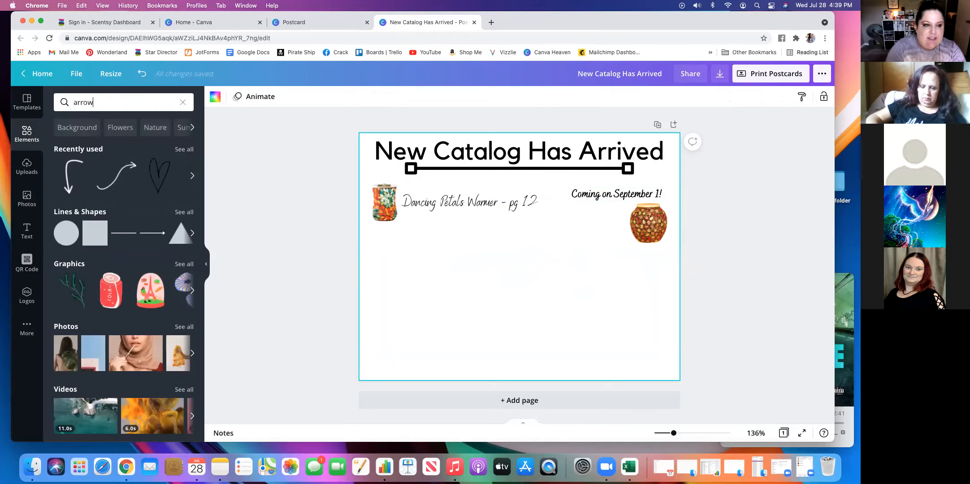
{"action": "key", "text": "Return"}
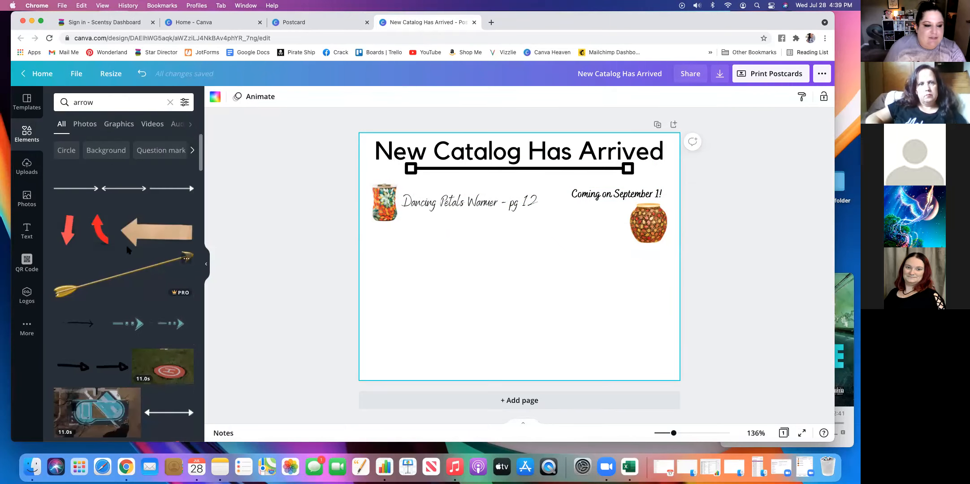
{"action": "scroll", "coordinate": [129, 310], "scroll_direction": "down", "scroll_amount": 10}
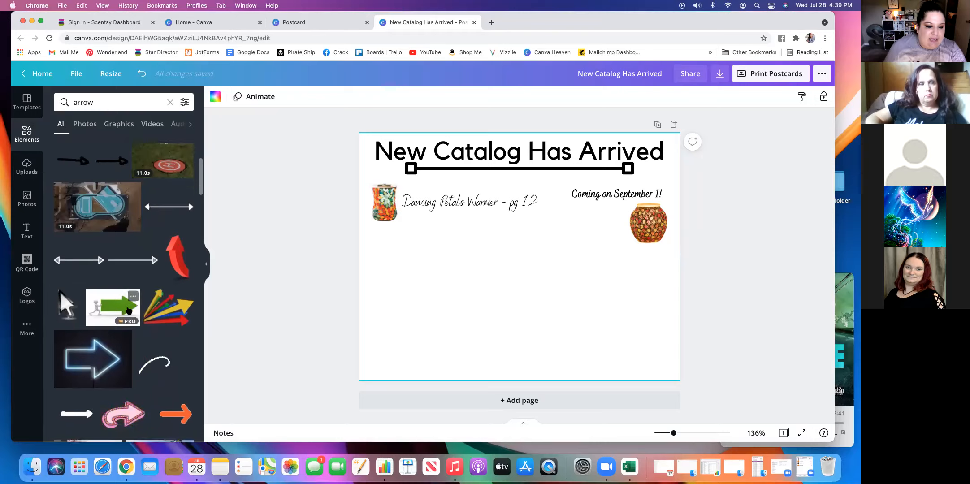
{"action": "scroll", "coordinate": [129, 310], "scroll_direction": "down", "scroll_amount": 5}
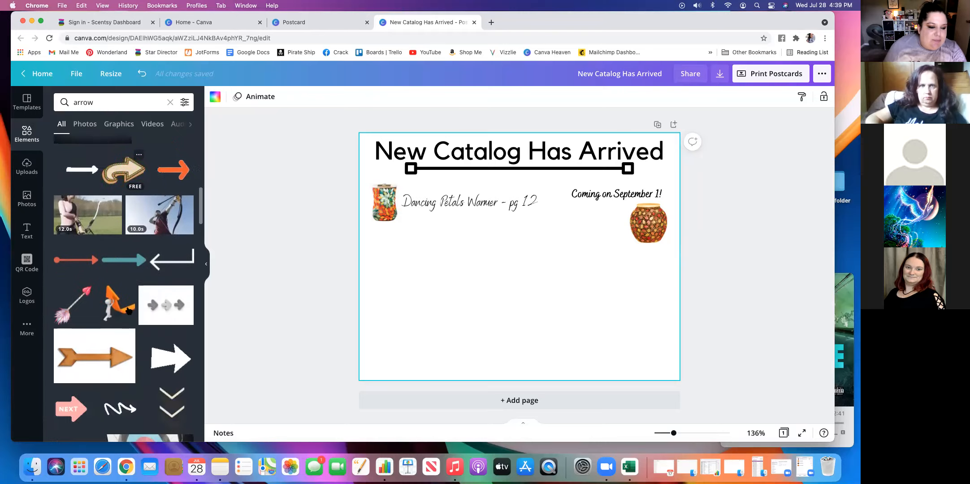
{"action": "scroll", "coordinate": [129, 310], "scroll_direction": "down", "scroll_amount": 5}
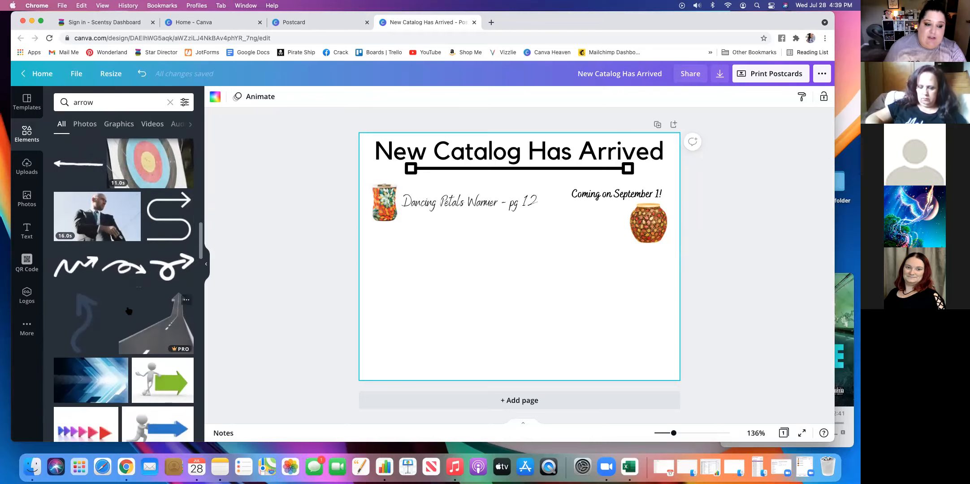
{"action": "scroll", "coordinate": [129, 310], "scroll_direction": "down", "scroll_amount": 5}
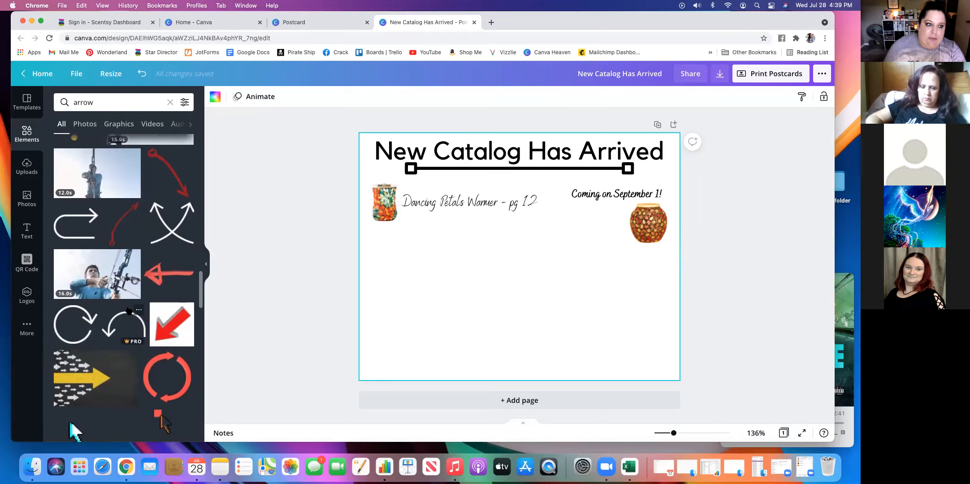
{"action": "scroll", "coordinate": [129, 310], "scroll_direction": "down", "scroll_amount": 5}
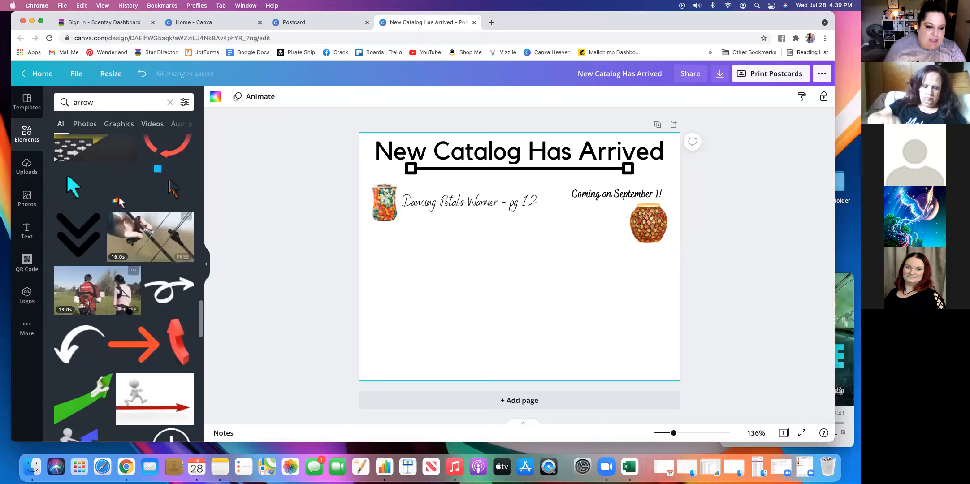
{"action": "scroll", "coordinate": [129, 310], "scroll_direction": "down", "scroll_amount": 2}
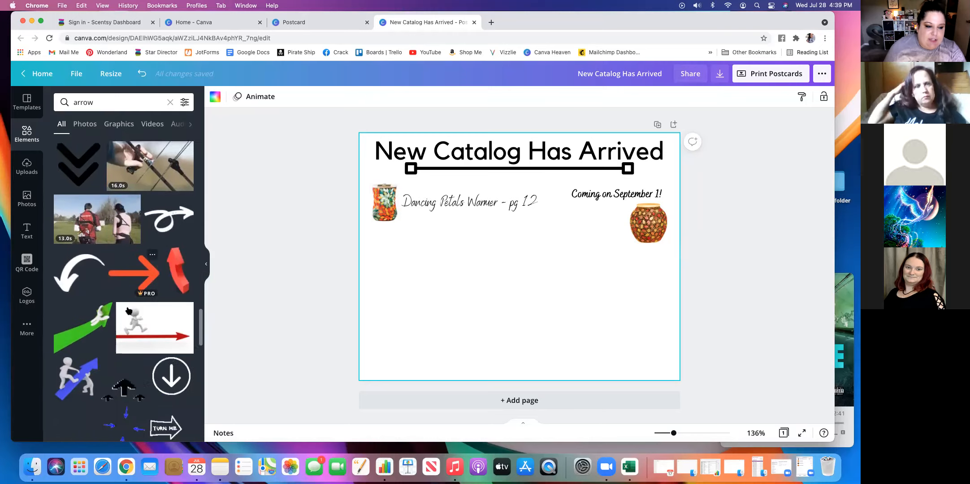
{"action": "left_click", "coordinate": [72, 264]}
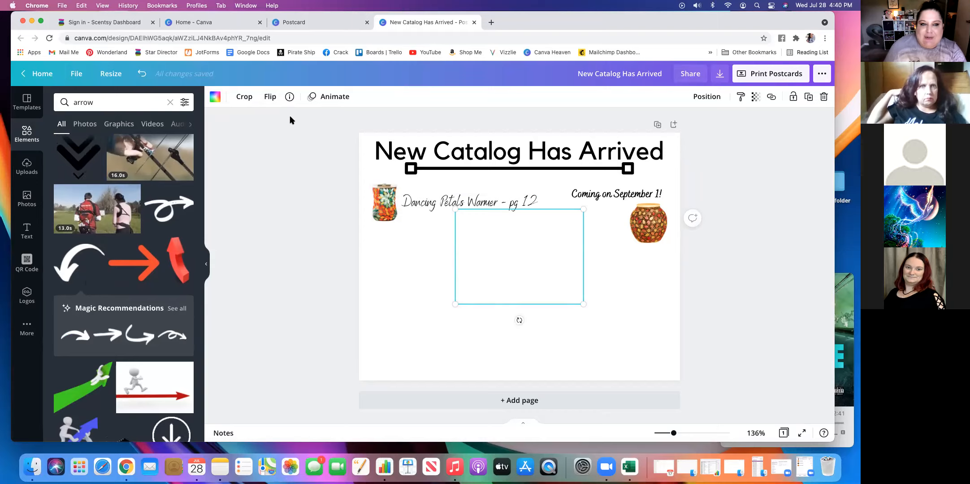
Colour the curved arrow brown, then shrink and rotate it beside the round warmer.
{"action": "left_click", "coordinate": [216, 98]}
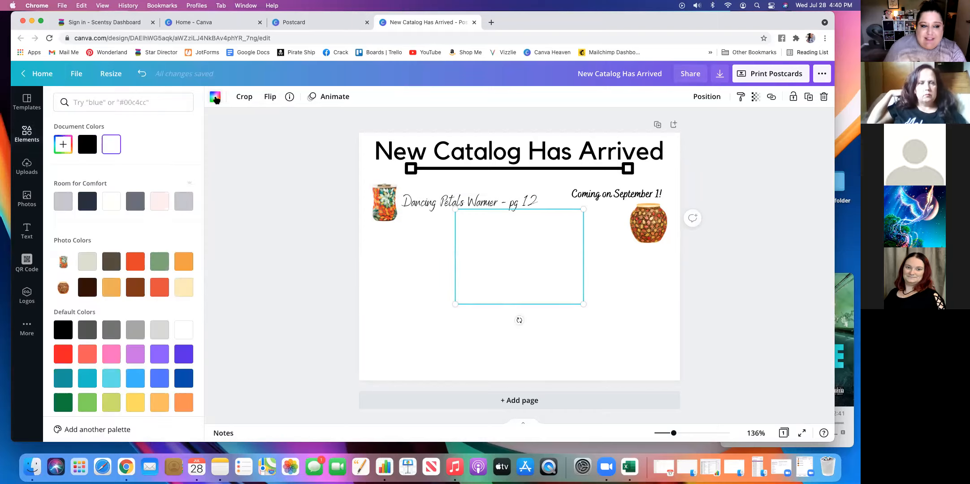
{"action": "left_click", "coordinate": [89, 147]}
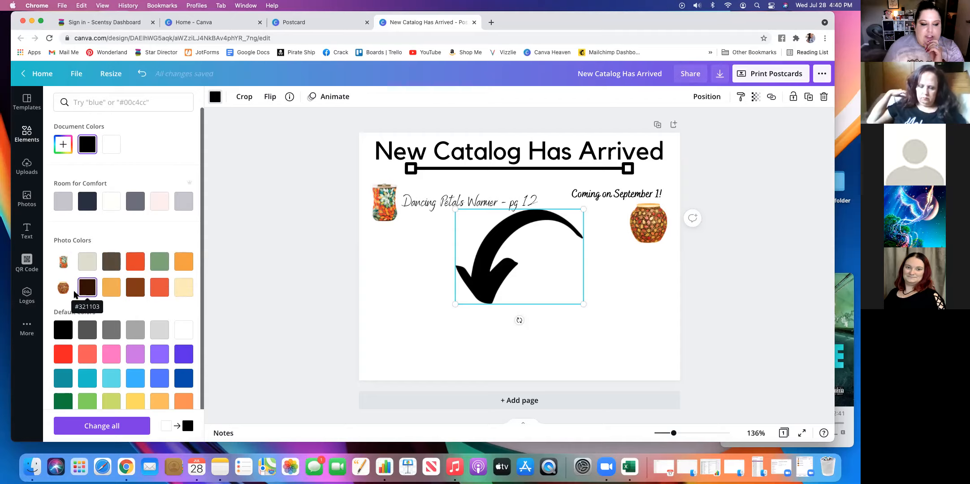
{"action": "left_click", "coordinate": [136, 287]}
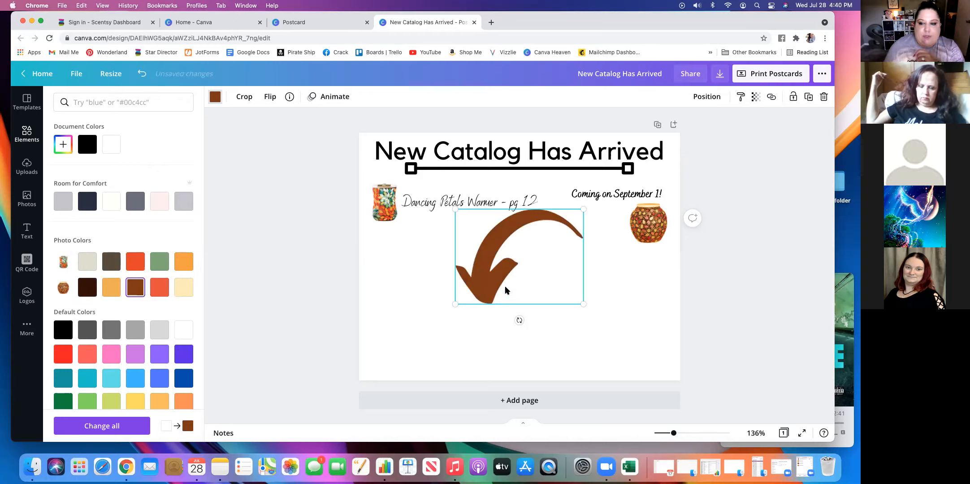
{"action": "left_click_drag", "start_coordinate": [579, 301], "coordinate": [646, 229]}
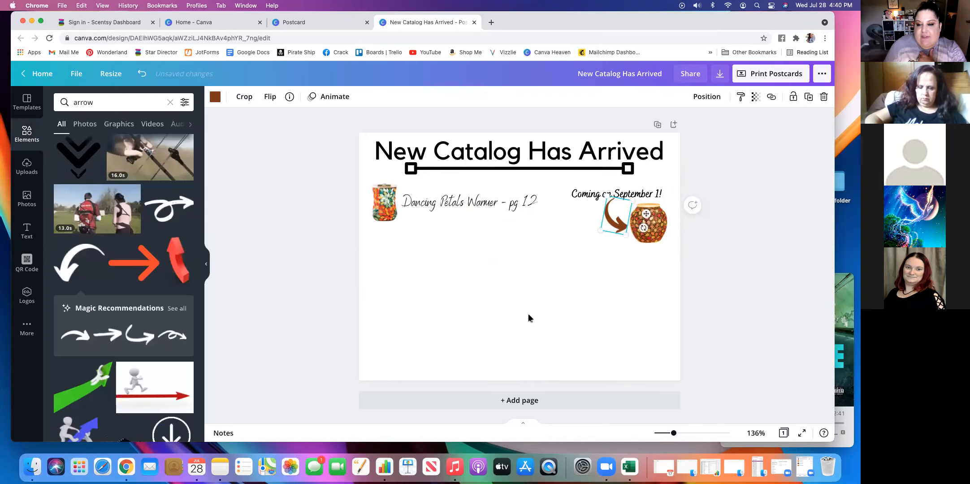
{"action": "left_click", "coordinate": [528, 318]}
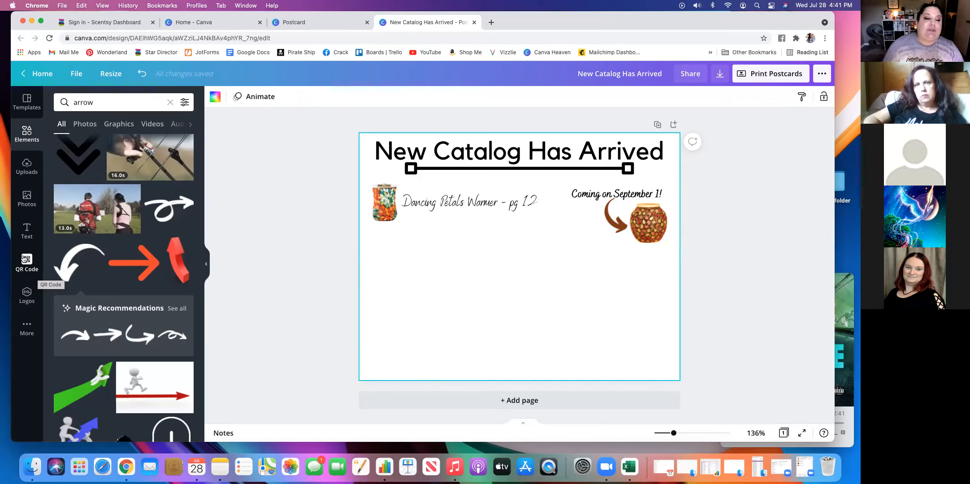
Bring up the QR Code generator from the sidebar.
{"action": "left_click", "coordinate": [27, 260]}
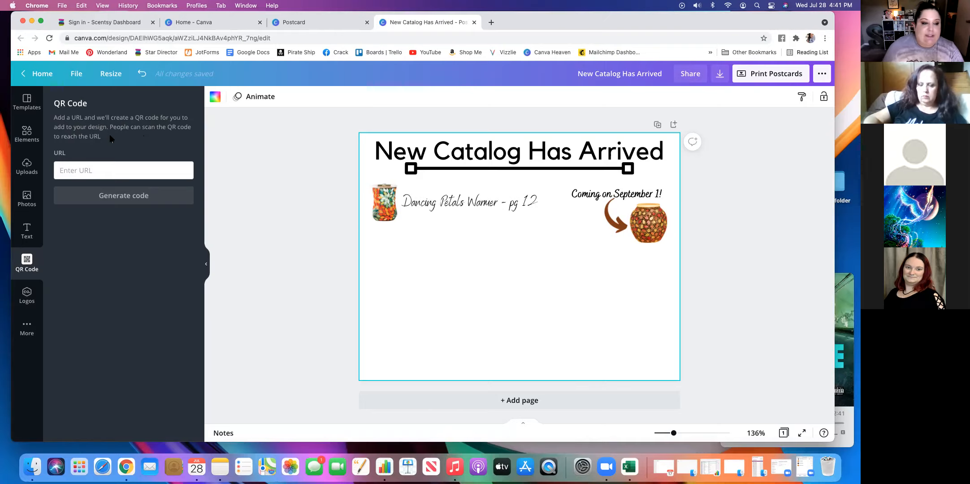
Generate a QR code for themeltingpot.scentsy.us and shrink it into the bottom-left corner.
{"action": "left_click", "coordinate": [114, 171]}
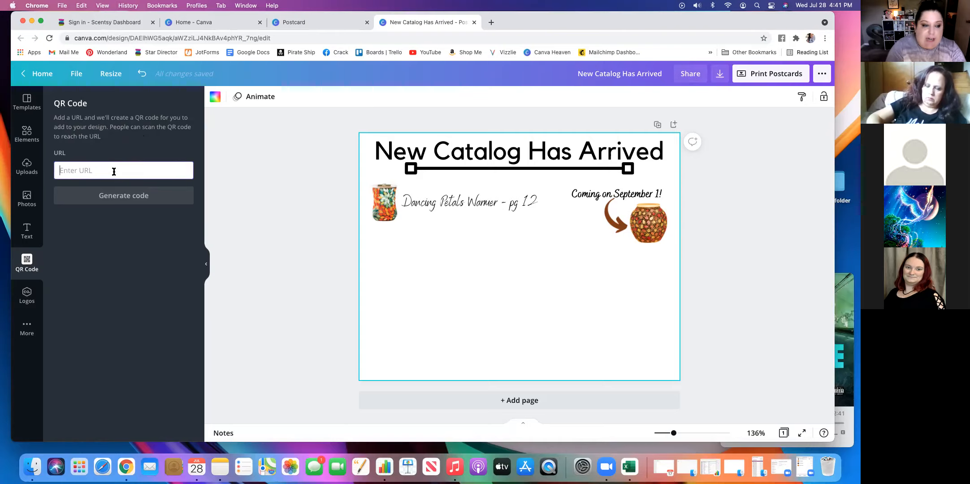
{"action": "type", "text": "th"}
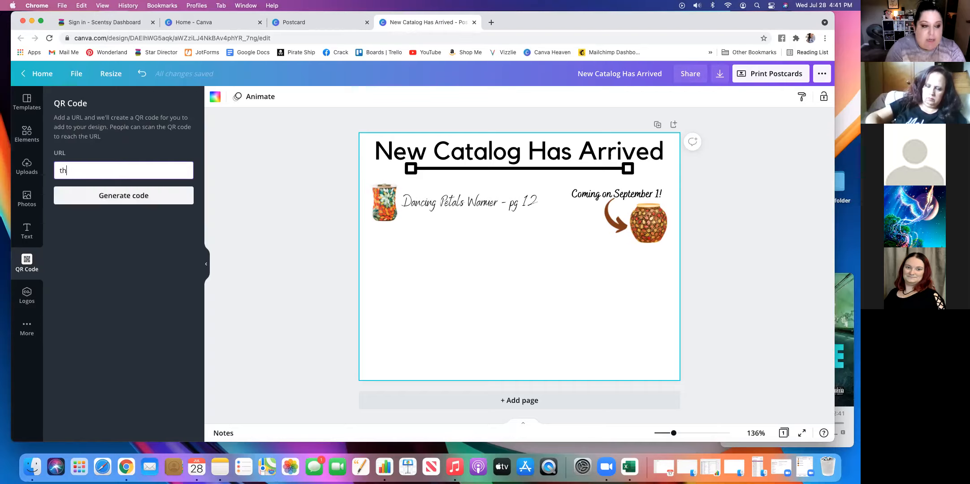
{"action": "type", "text": "emeltingpot.scentsy.us"}
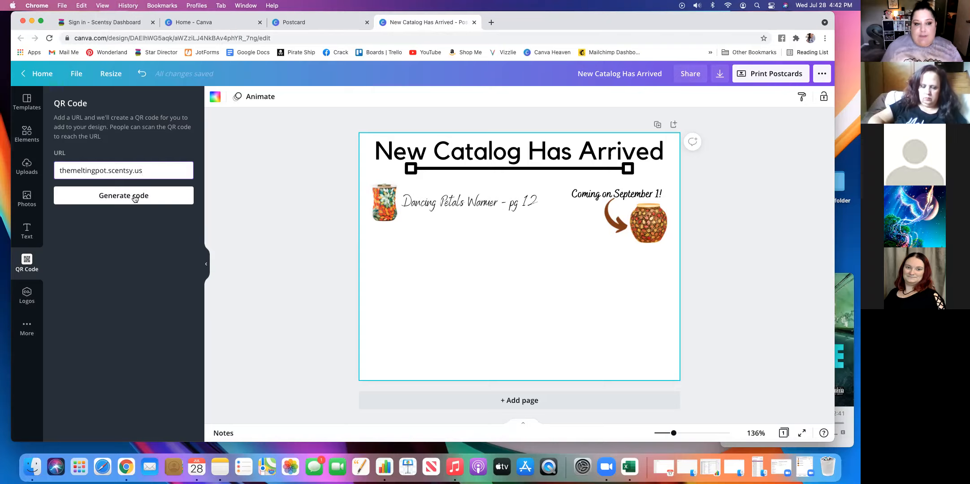
{"action": "left_click", "coordinate": [135, 198]}
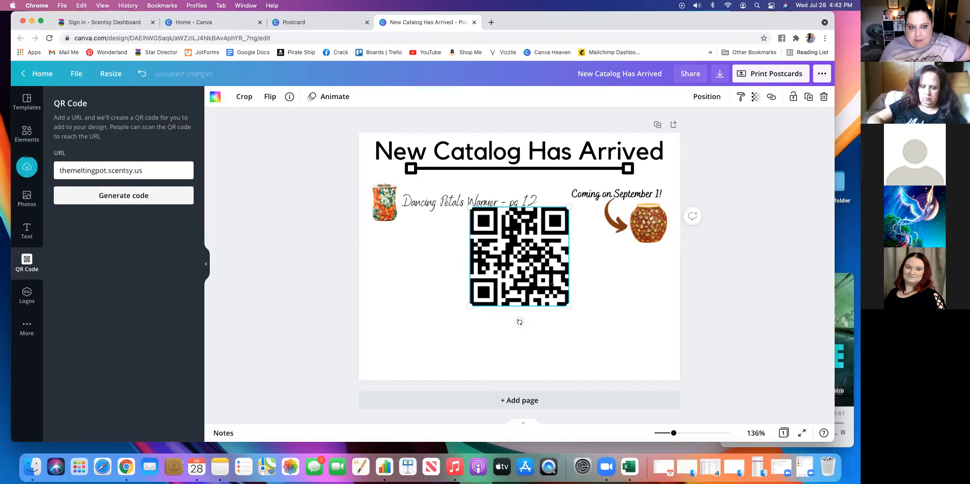
{"action": "left_click_drag", "start_coordinate": [568, 305], "coordinate": [392, 348]}
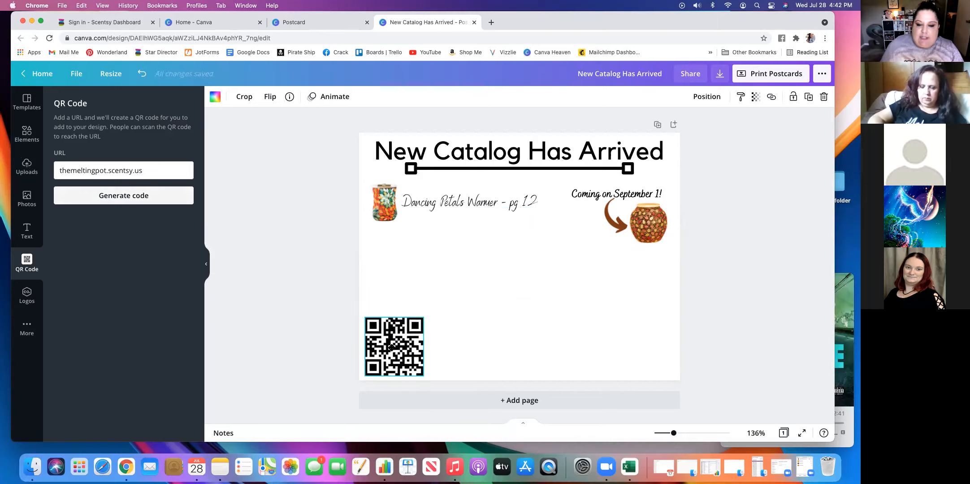
Add a body text box reading 'Scan your camera and go to my website!'.
{"action": "left_click", "coordinate": [484, 329]}
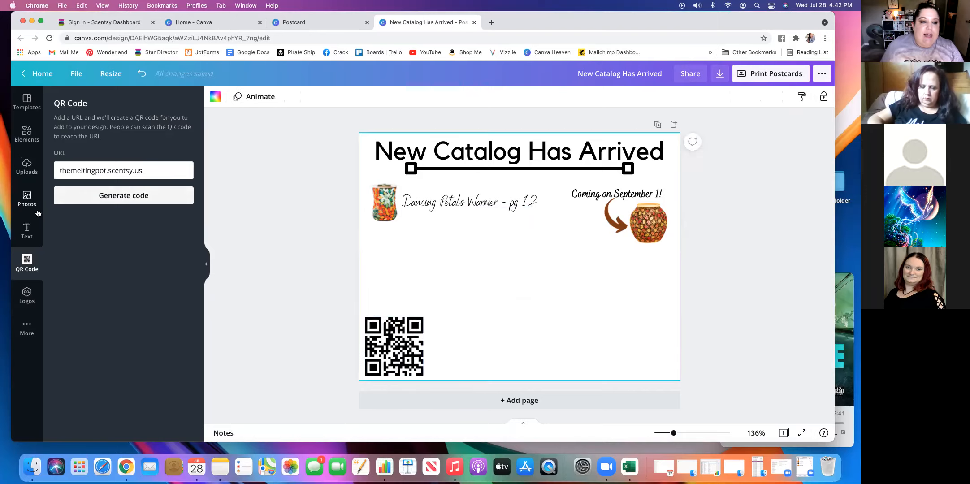
{"action": "left_click", "coordinate": [27, 231]}
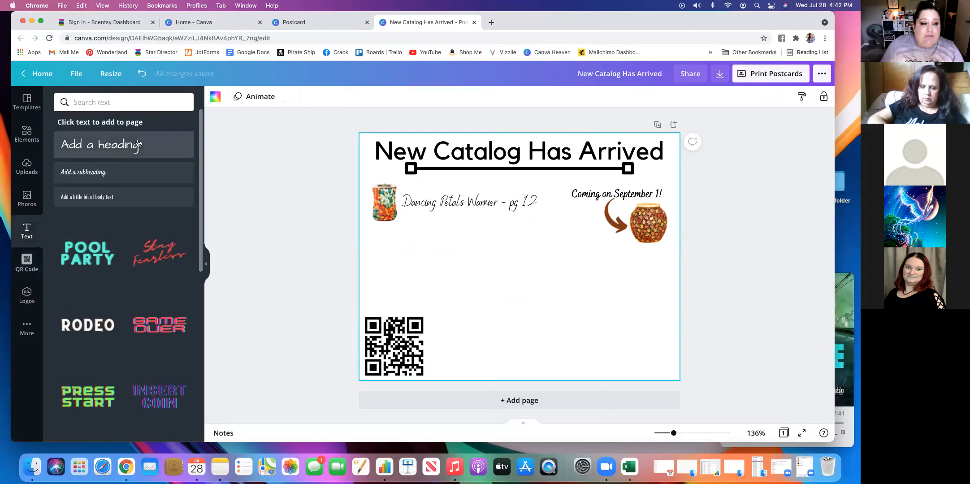
{"action": "left_click", "coordinate": [111, 197]}
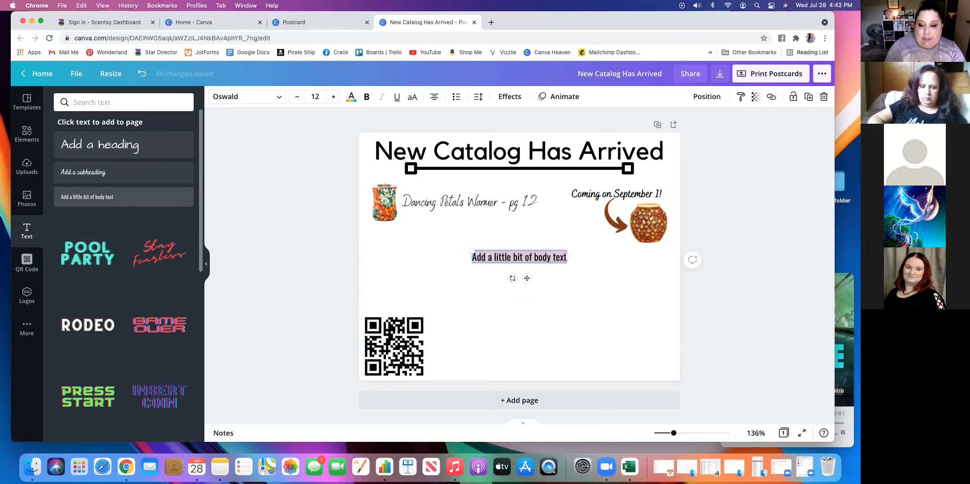
{"action": "type", "text": "Scan your"}
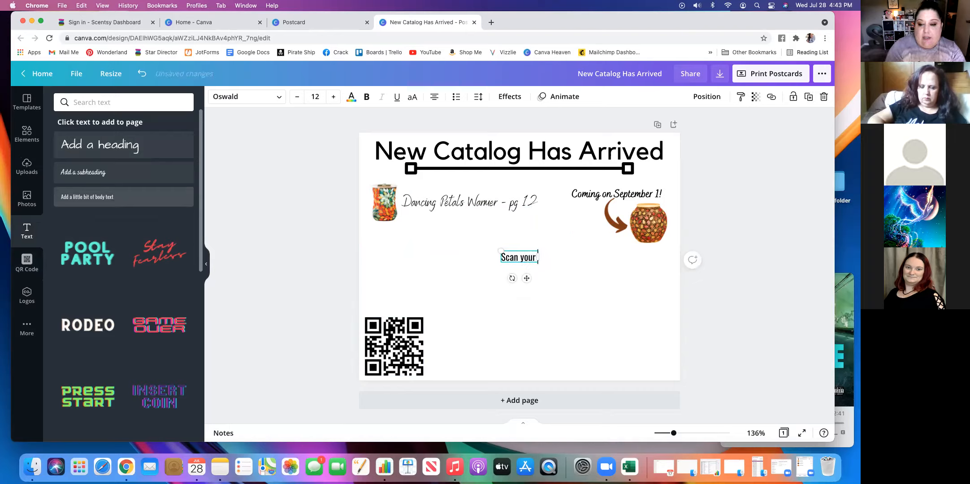
{"action": "type", "text": " camera"}
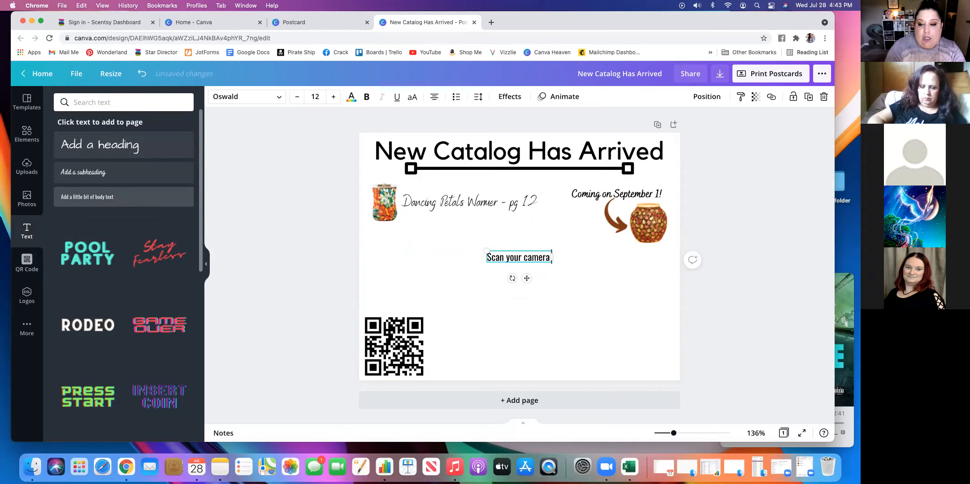
{"action": "type", "text": " and"}
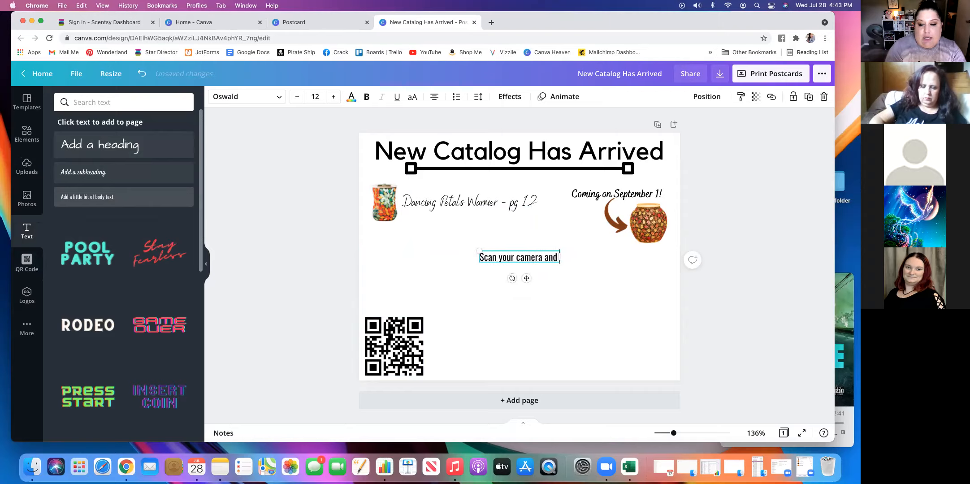
{"action": "type", "text": " got"}
{"action": "key", "text": "BackSpace"}
{"action": "type", "text": "to my website!"}
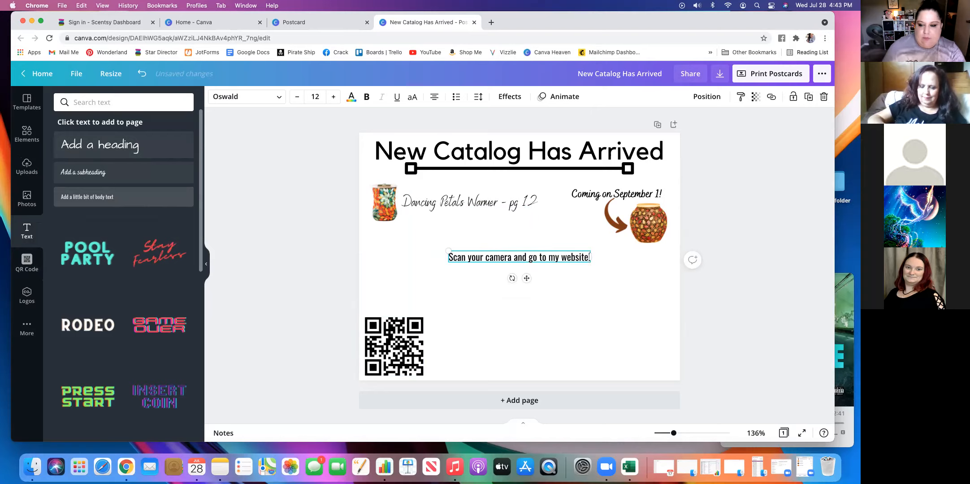
Move the scan caption just above the QR code.
{"action": "left_click_drag", "start_coordinate": [526, 279], "coordinate": [441, 330]}
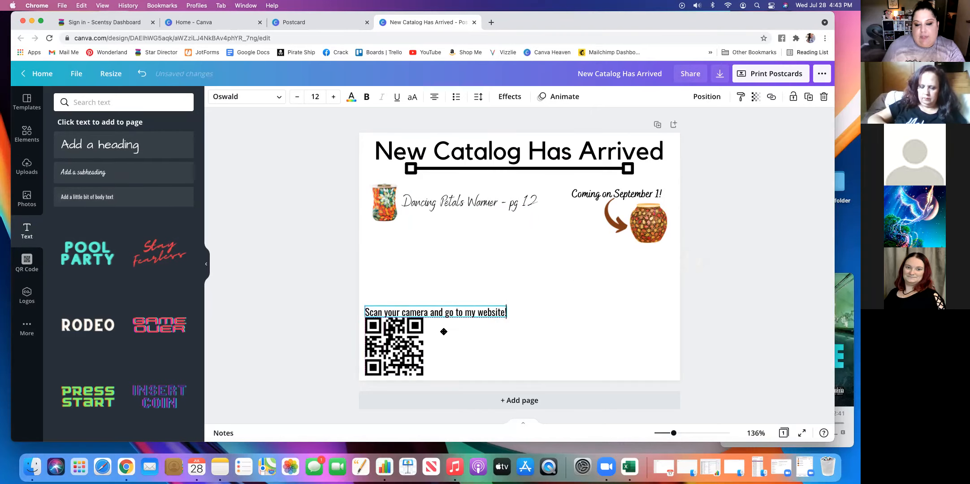
{"action": "left_click", "coordinate": [518, 277]}
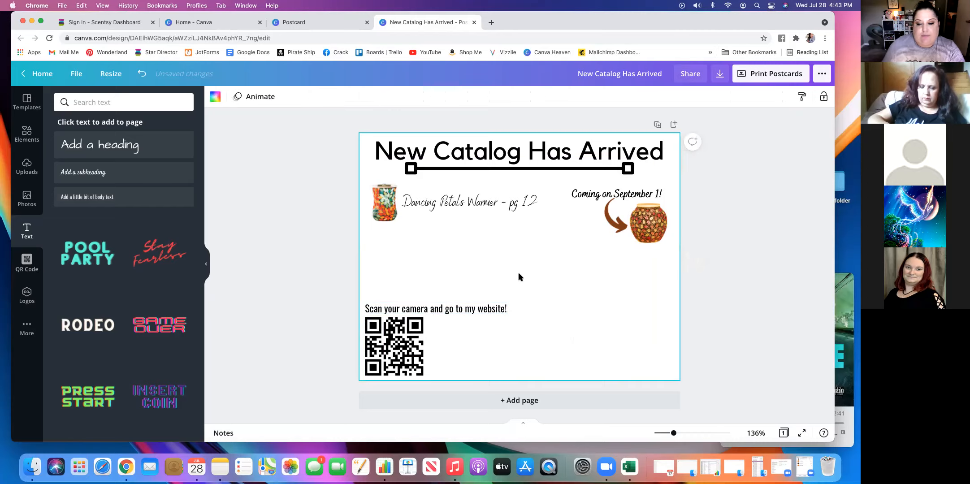
{"action": "left_click", "coordinate": [27, 133]}
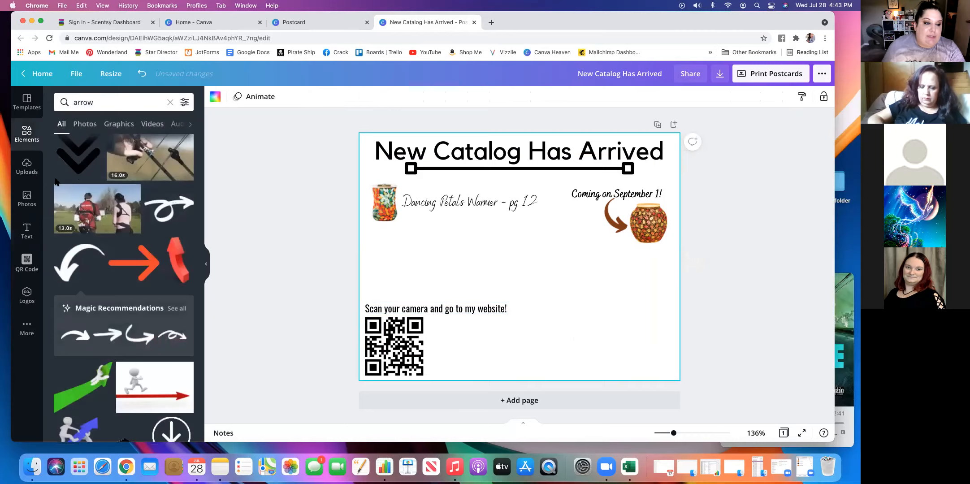
Add the curved arrow in black, shrunk and placed beside the QR code pointing at it.
{"action": "scroll", "coordinate": [172, 255], "scroll_direction": "down", "scroll_amount": 5}
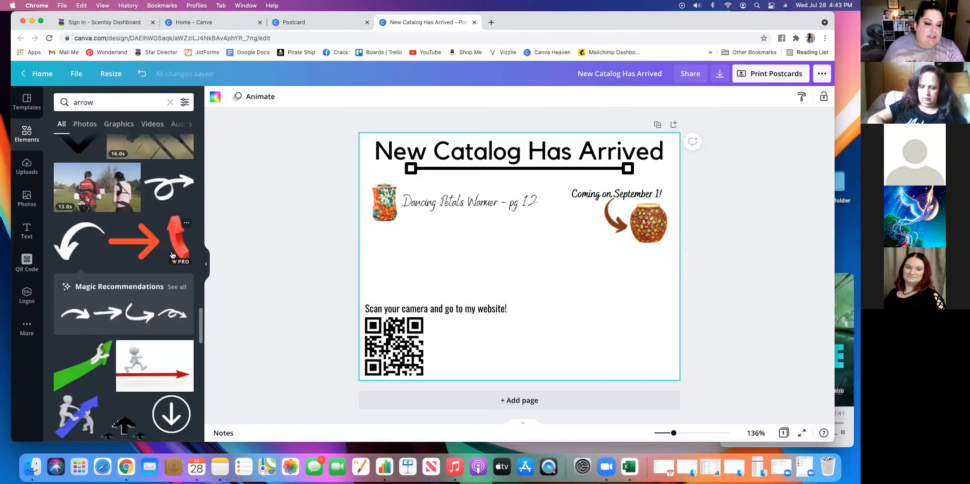
{"action": "scroll", "coordinate": [173, 255], "scroll_direction": "down", "scroll_amount": 7}
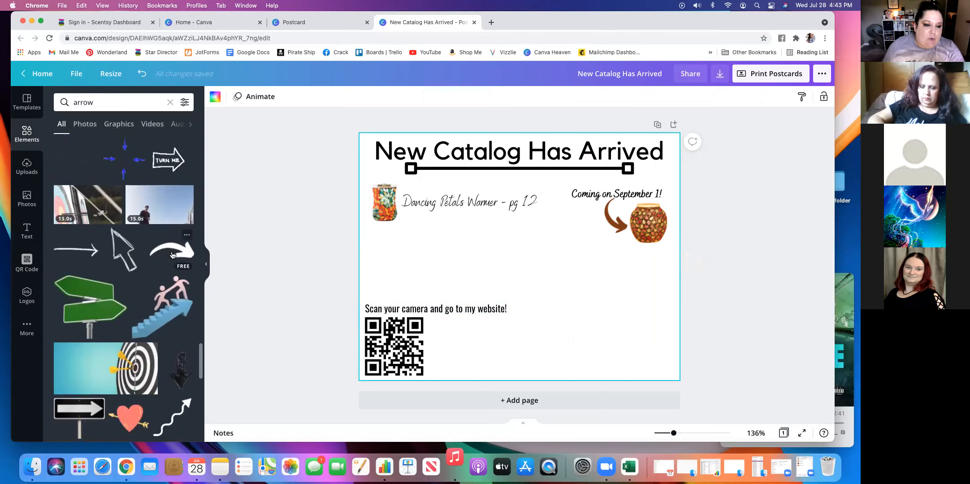
{"action": "scroll", "coordinate": [173, 255], "scroll_direction": "down", "scroll_amount": 1}
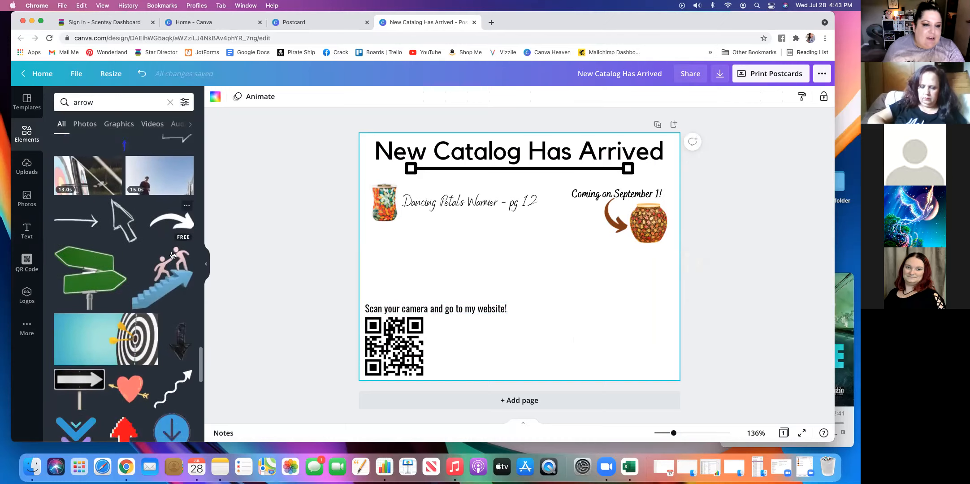
{"action": "left_click", "coordinate": [173, 227]}
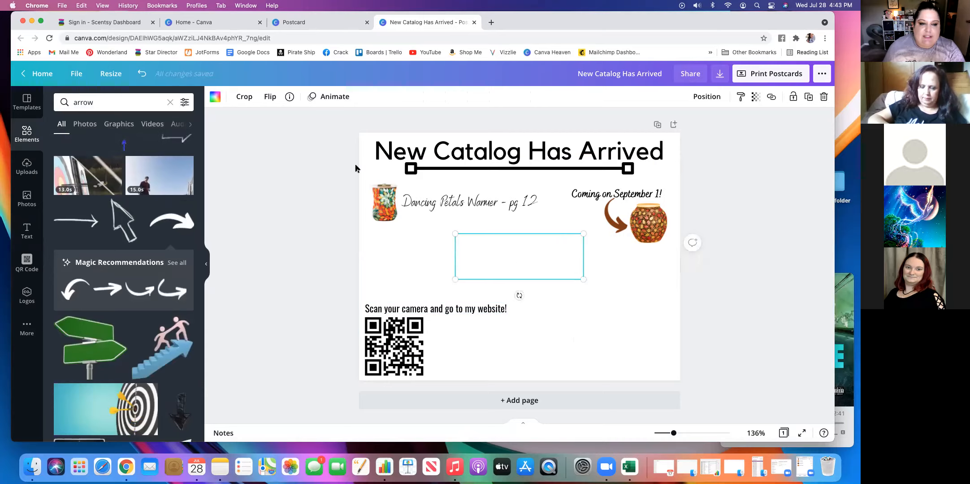
{"action": "left_click", "coordinate": [216, 97]}
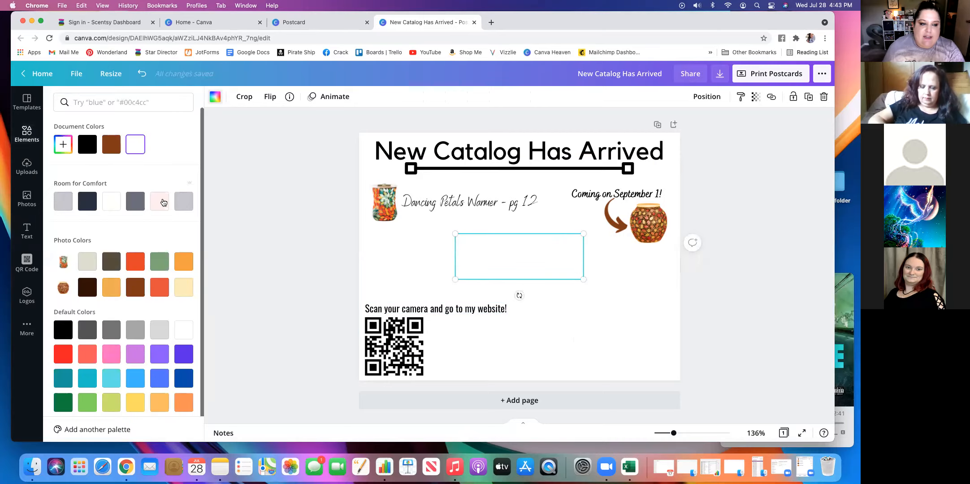
{"action": "left_click", "coordinate": [87, 144]}
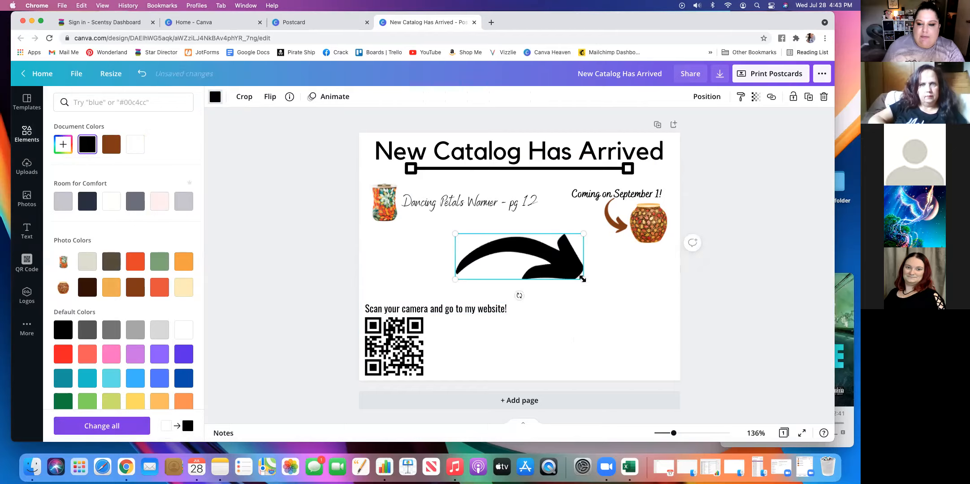
{"action": "left_click_drag", "start_coordinate": [582, 278], "coordinate": [448, 322]}
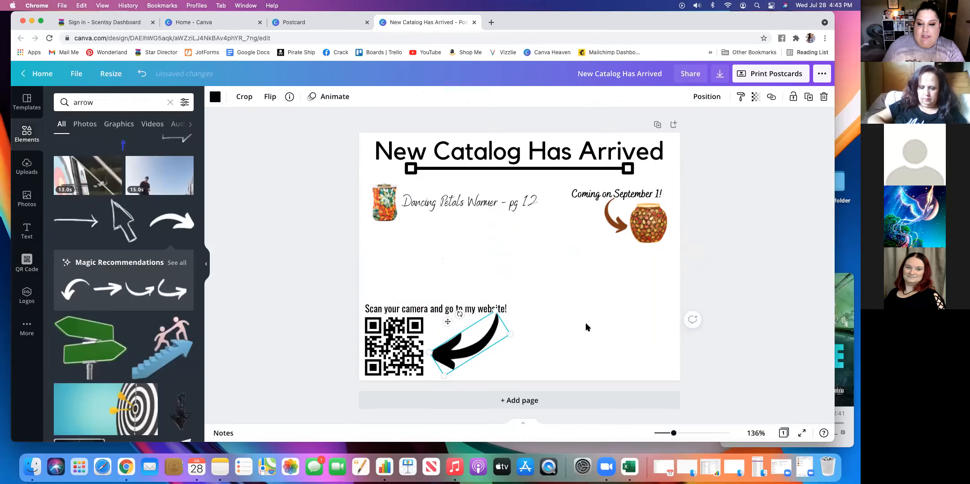
{"action": "left_click", "coordinate": [366, 274]}
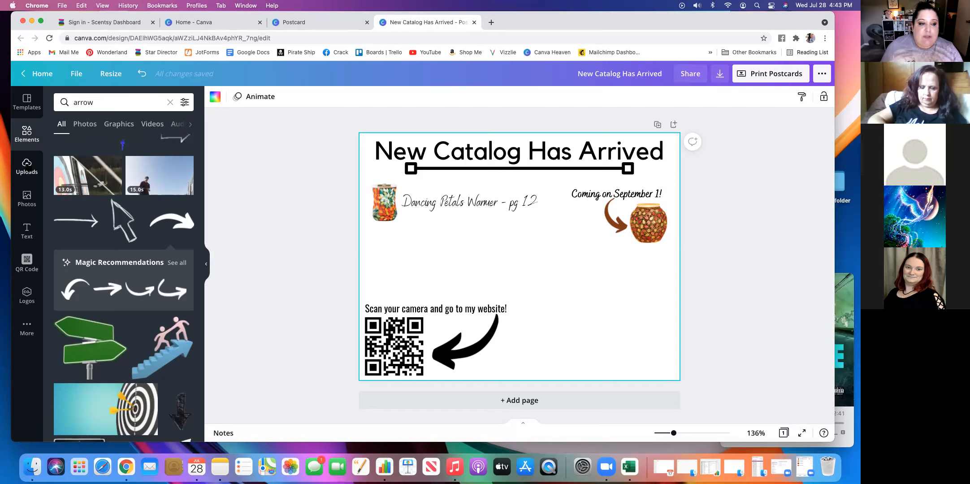
{"action": "left_click", "coordinate": [26, 169]}
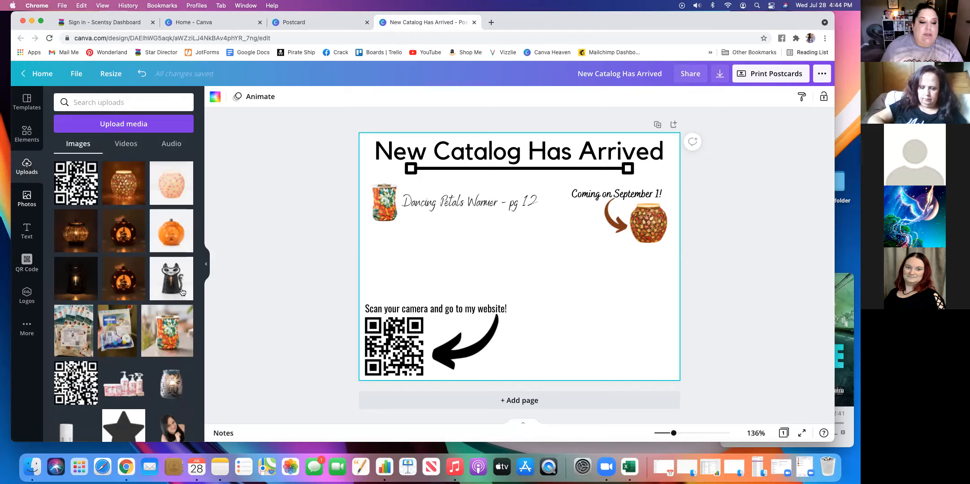
Add the uploaded portrait photo, shrink it and move it to the lower-right corner.
{"action": "scroll", "coordinate": [144, 322], "scroll_direction": "down", "scroll_amount": 5}
{"action": "scroll", "coordinate": [145, 322], "scroll_direction": "down", "scroll_amount": 5}
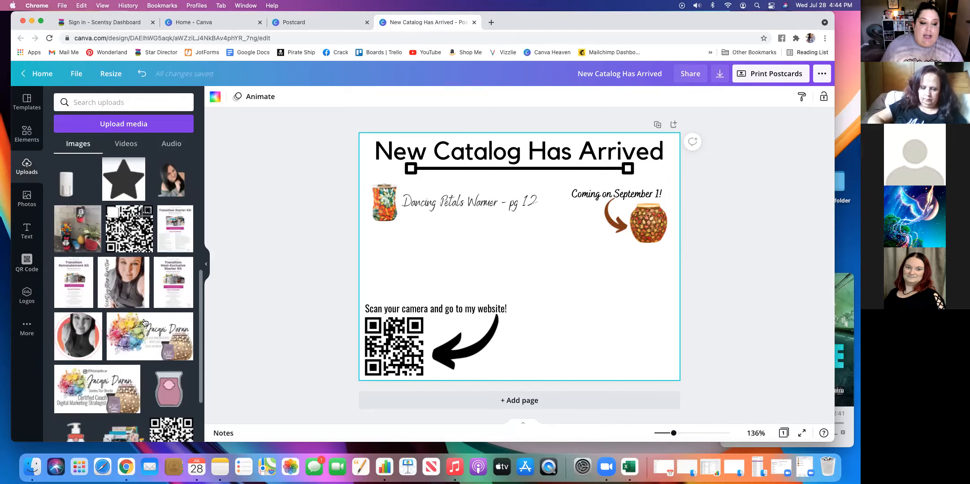
{"action": "scroll", "coordinate": [124, 366], "scroll_direction": "up", "scroll_amount": 6}
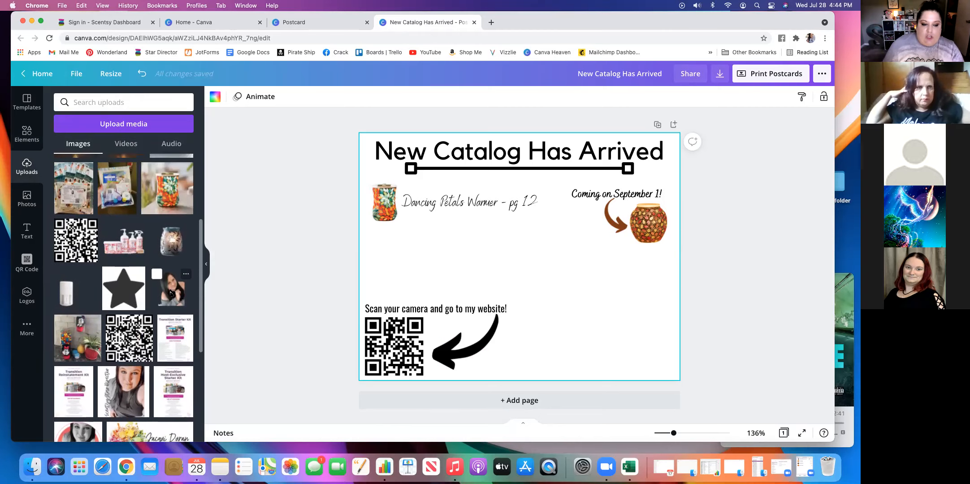
{"action": "left_click", "coordinate": [170, 293]}
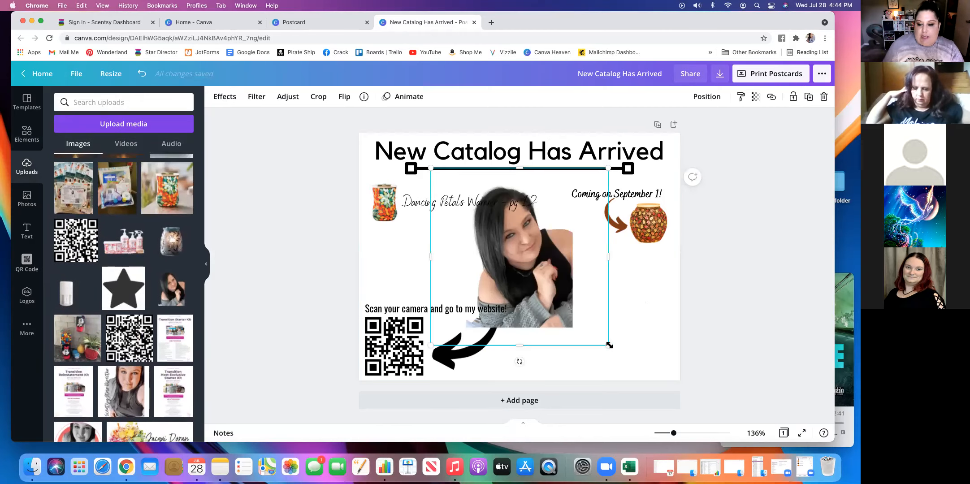
{"action": "left_click_drag", "start_coordinate": [609, 345], "coordinate": [573, 317]}
{"action": "left_click_drag", "start_coordinate": [501, 242], "coordinate": [629, 324]}
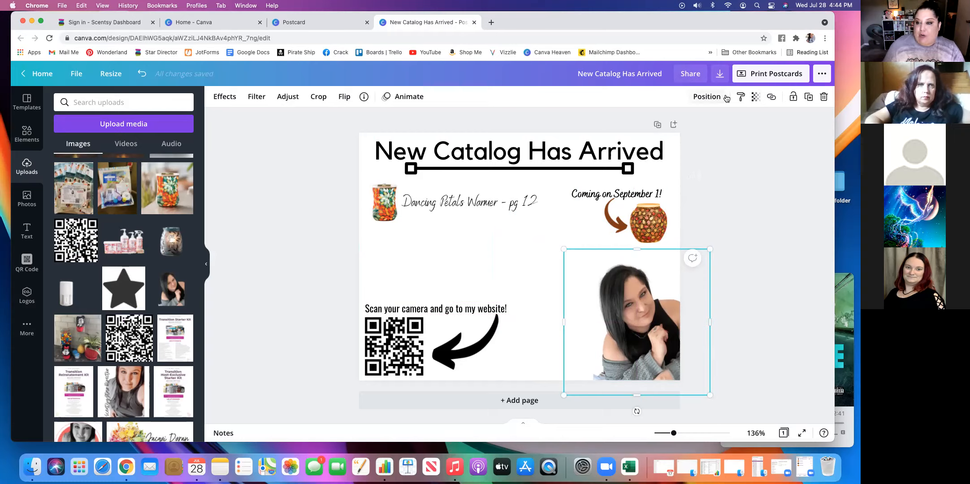
Lower the lower-right portrait's transparency to 26 so it appears faded.
{"action": "left_click", "coordinate": [756, 99]}
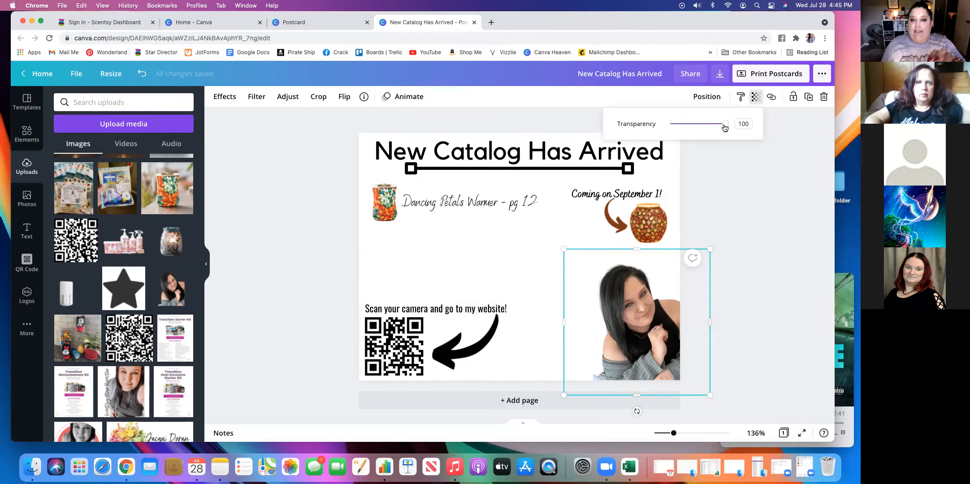
{"action": "left_click_drag", "start_coordinate": [724, 129], "coordinate": [685, 130]}
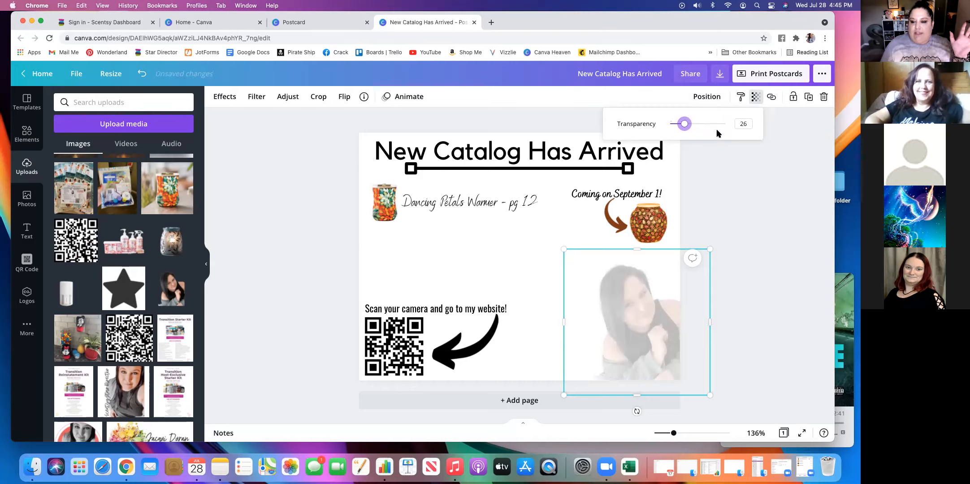
{"action": "key", "text": "Escape"}
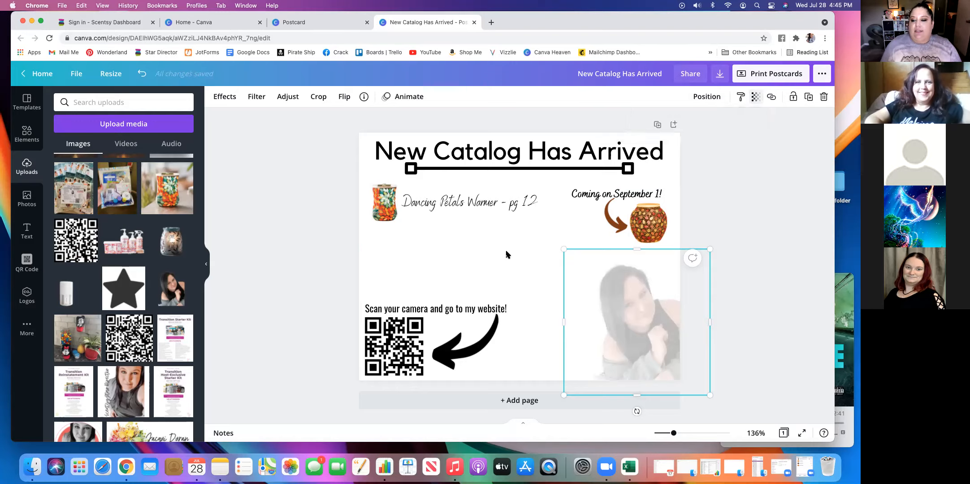
{"action": "left_click", "coordinate": [506, 251]}
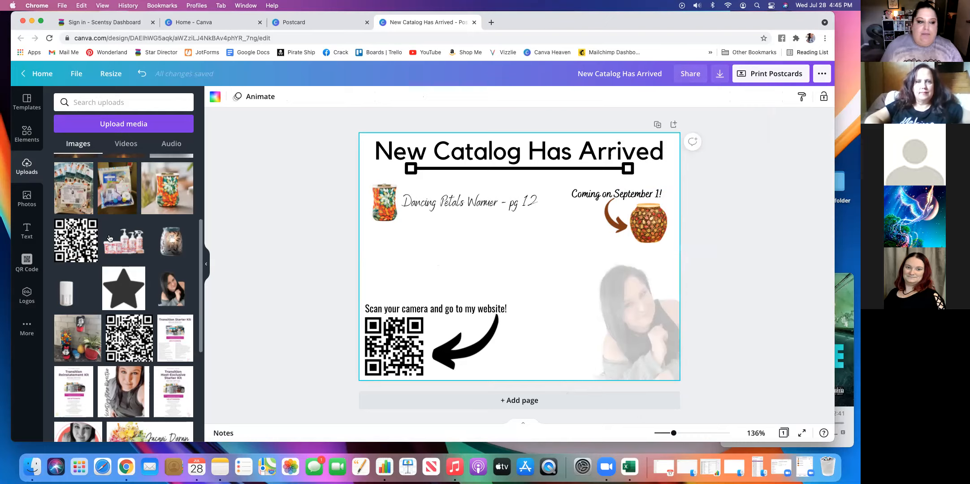
{"action": "left_click", "coordinate": [32, 231]}
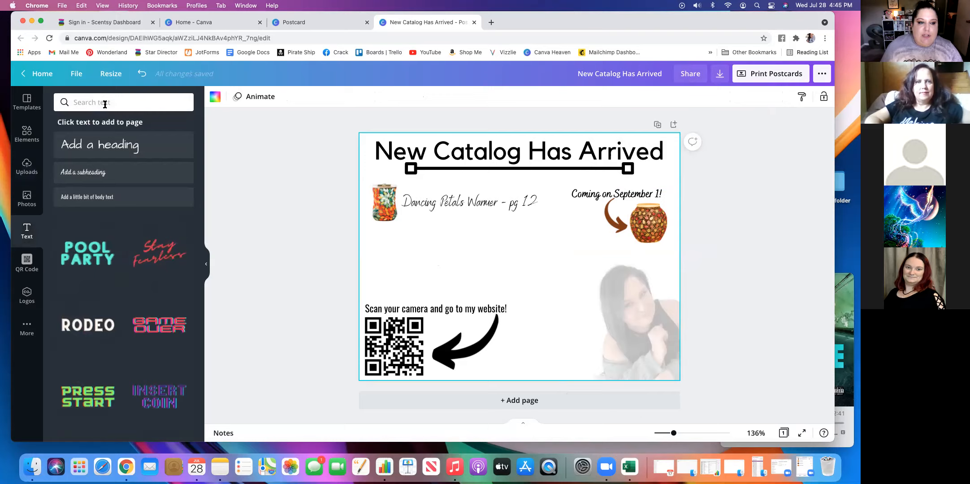
{"action": "left_click", "coordinate": [124, 145]}
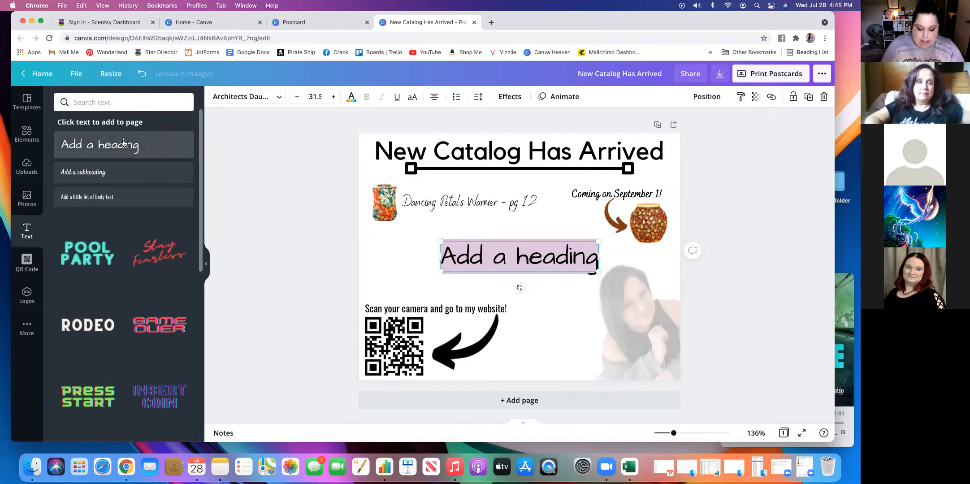
{"action": "type", "text": "J"}
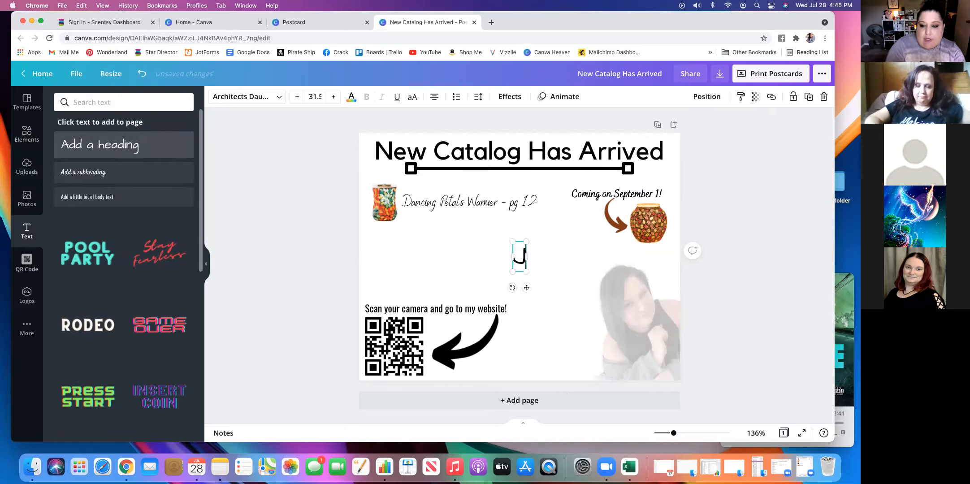
{"action": "type", "text": "acqui Duran"}
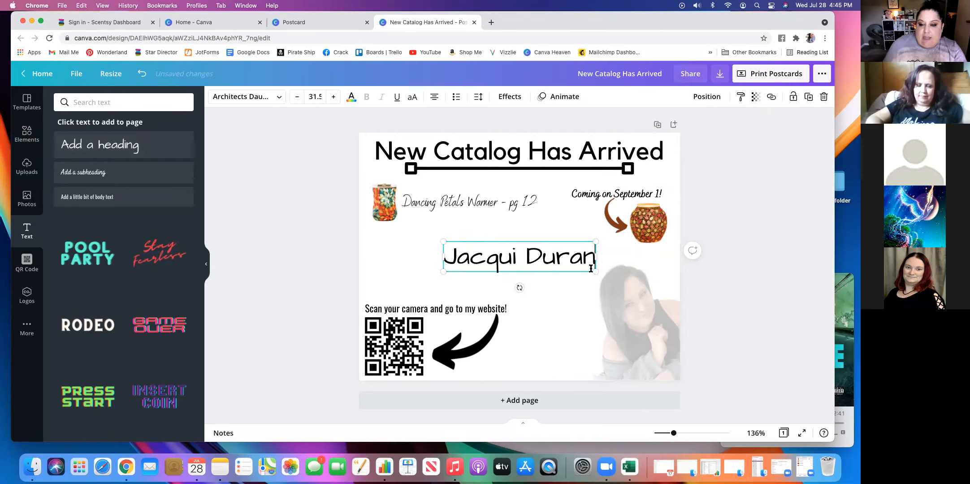
{"action": "left_click_drag", "start_coordinate": [594, 269], "coordinate": [642, 394]}
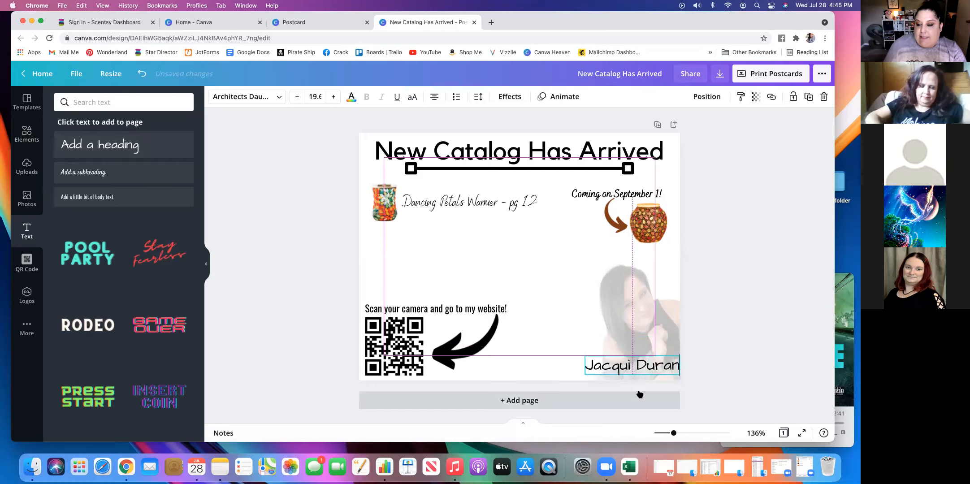
{"action": "left_click", "coordinate": [565, 305]}
{"action": "left_click", "coordinate": [531, 287]}
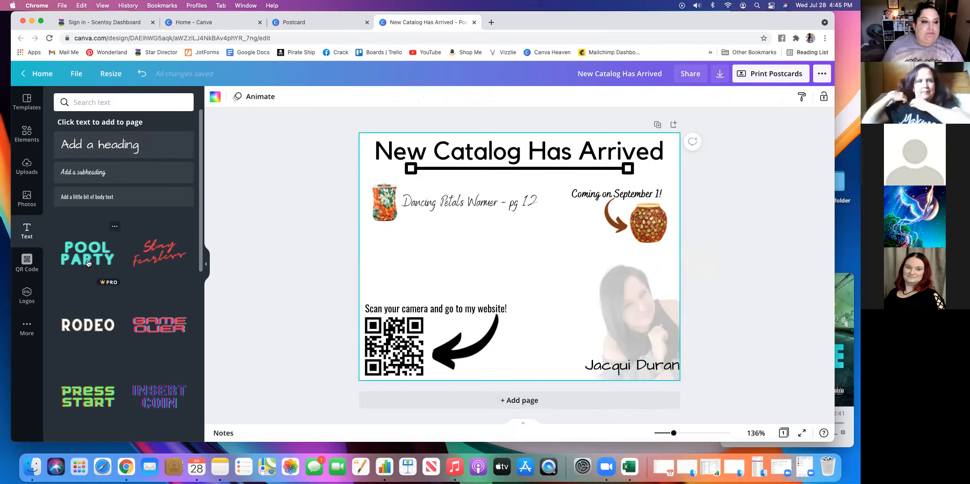
Add the uploaded pink products photo, shrink it and move it toward the card centre.
{"action": "left_click", "coordinate": [23, 172]}
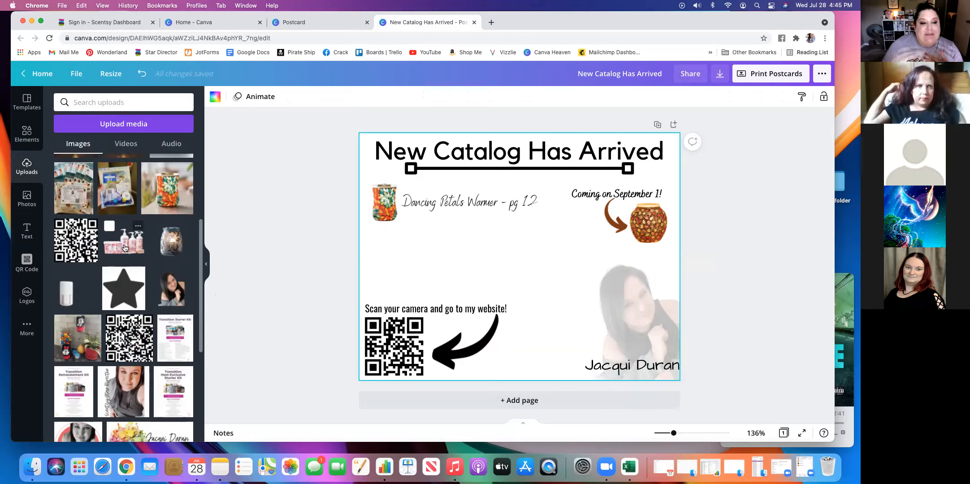
{"action": "left_click", "coordinate": [124, 249]}
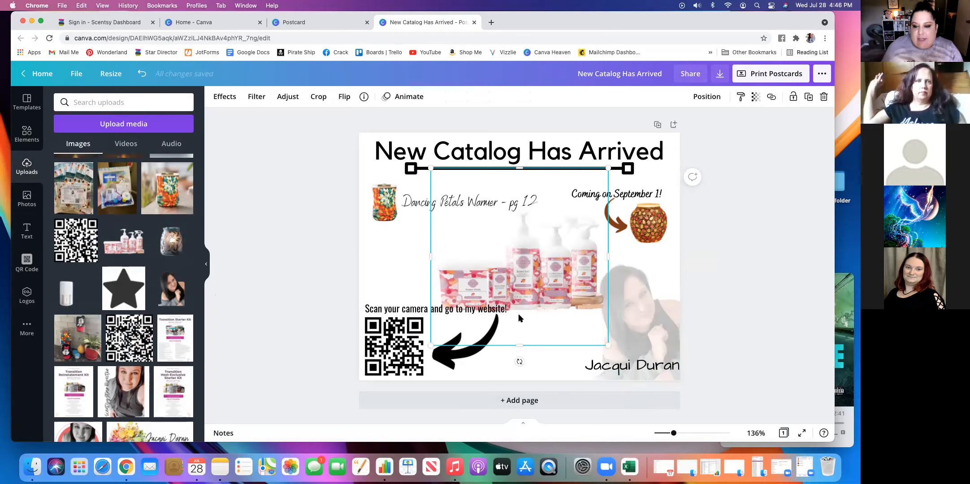
{"action": "left_click_drag", "start_coordinate": [607, 345], "coordinate": [551, 297]}
{"action": "left_click_drag", "start_coordinate": [547, 291], "coordinate": [539, 279]}
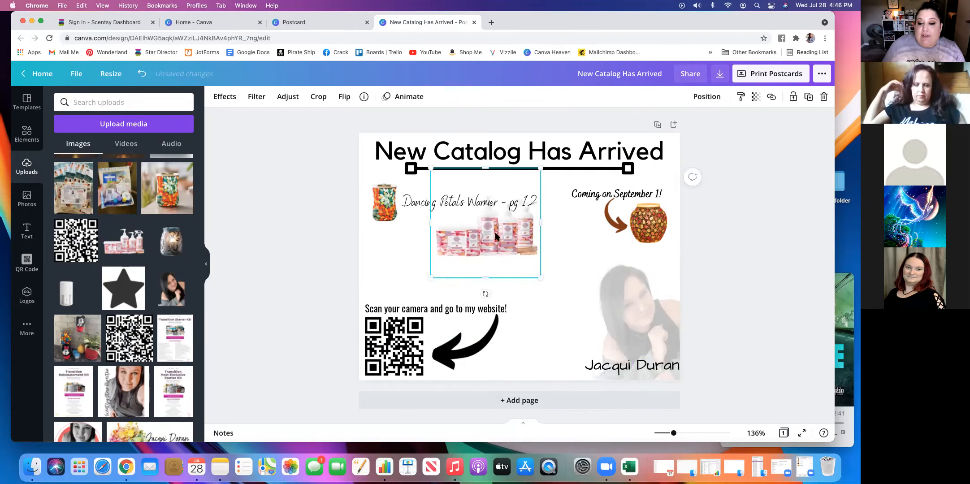
{"action": "left_click_drag", "start_coordinate": [484, 238], "coordinate": [523, 265]}
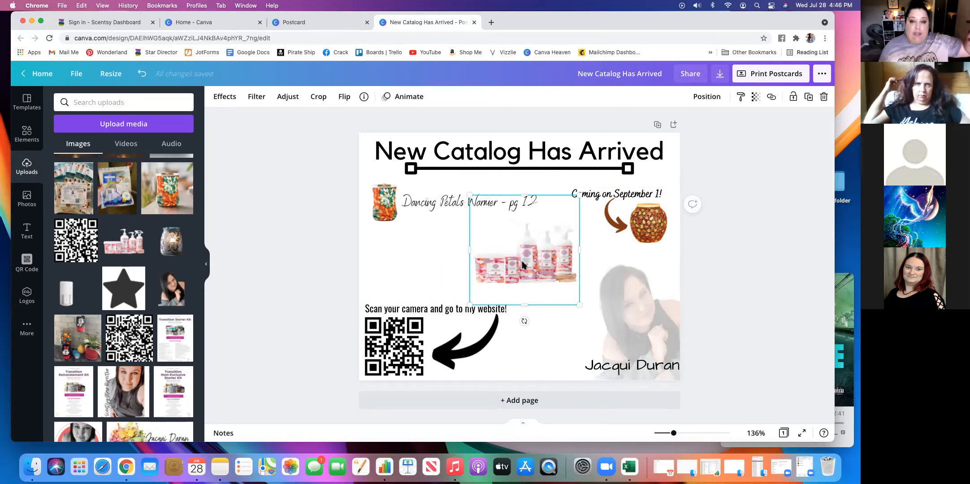
Trim the empty top and bottom edges of the product photo.
{"action": "left_click", "coordinate": [226, 97]}
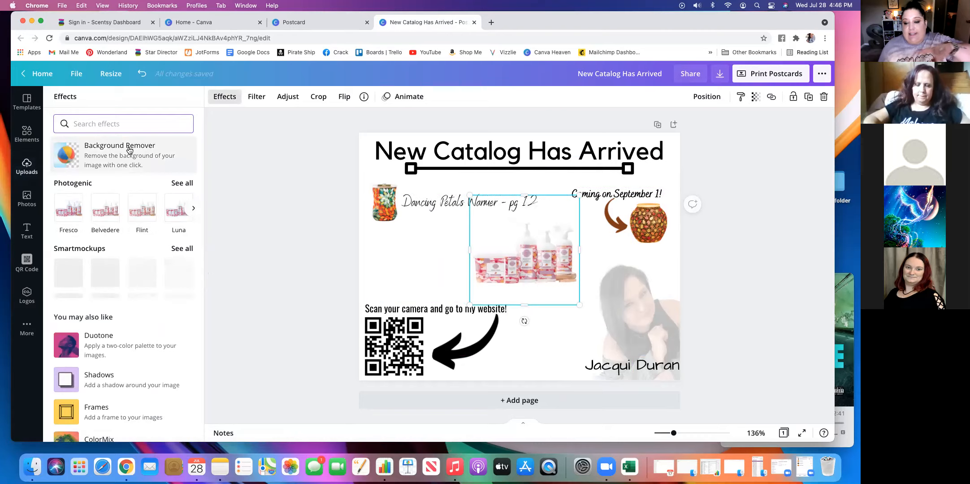
{"action": "left_click", "coordinate": [238, 175]}
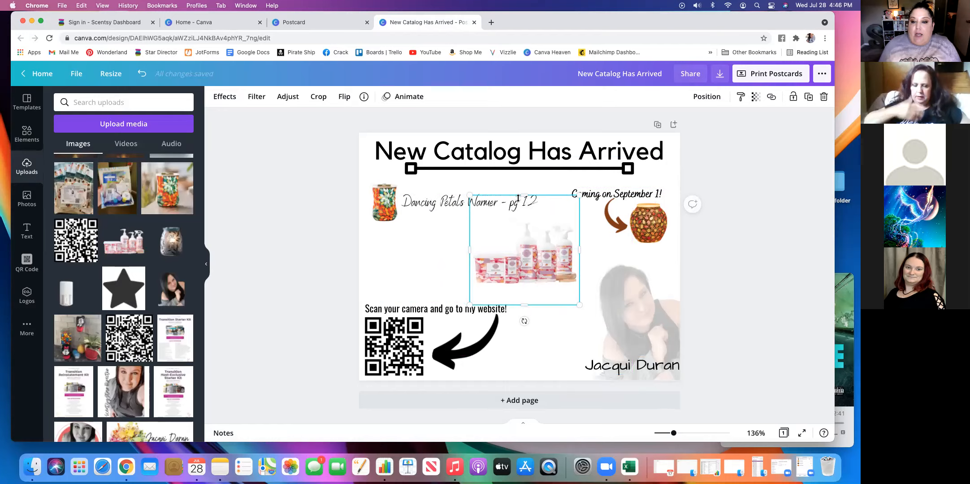
{"action": "left_click_drag", "start_coordinate": [523, 203], "coordinate": [521, 213]}
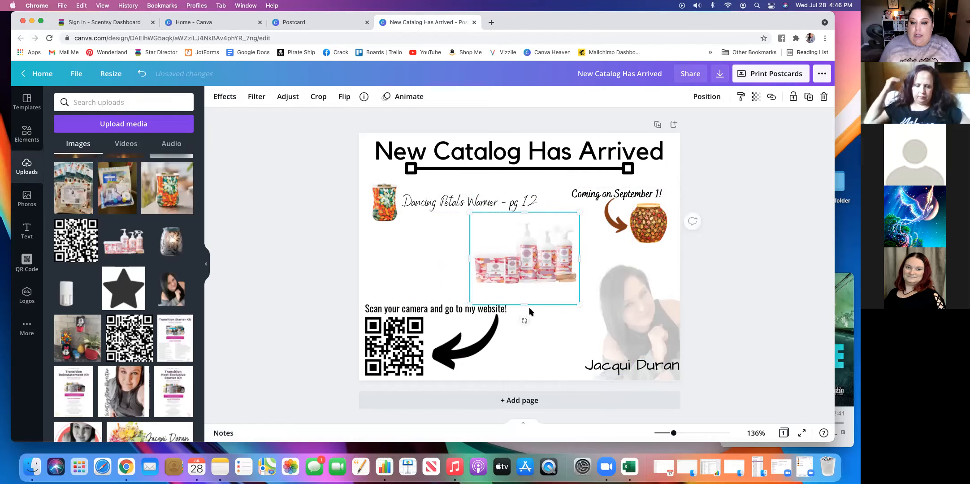
{"action": "left_click_drag", "start_coordinate": [526, 303], "coordinate": [567, 281]}
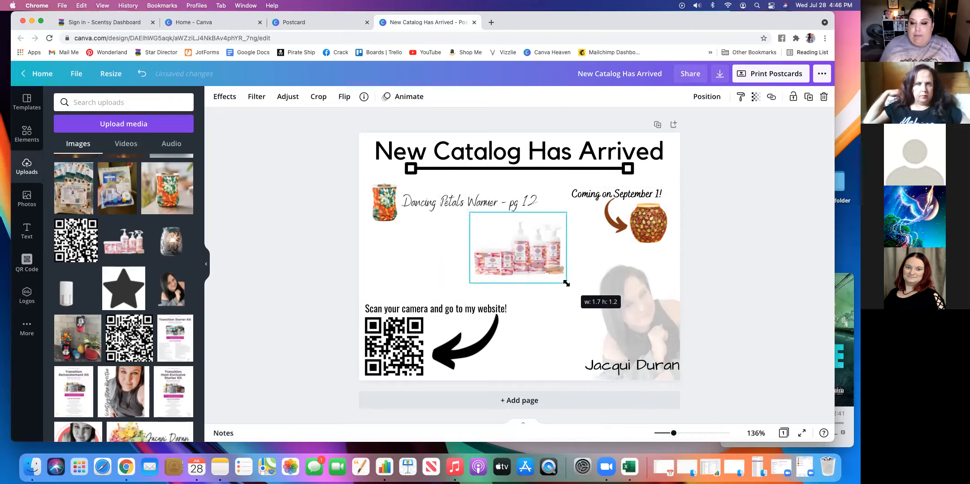
{"action": "left_click", "coordinate": [266, 260]}
{"action": "left_click", "coordinate": [27, 231]}
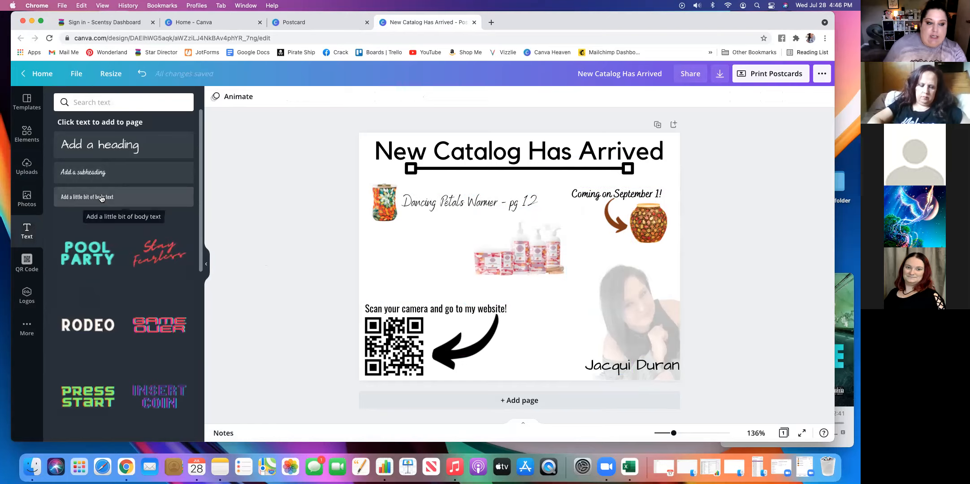
Add the caption 'Check out our newest scents in the Clean, Body, and Laundry lines' under the product photo.
{"action": "left_click", "coordinate": [102, 197]}
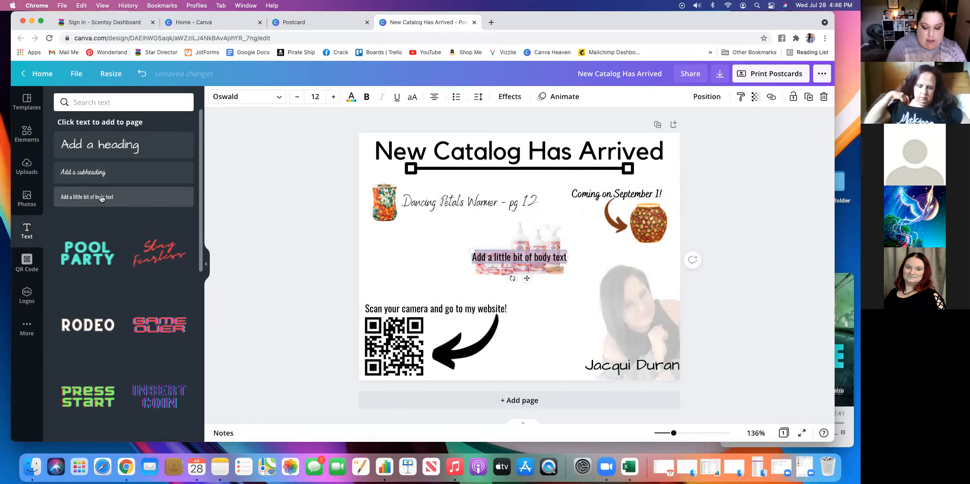
{"action": "type", "text": "Check out our newest scents in the Clean, Body, and Laundry lines."}
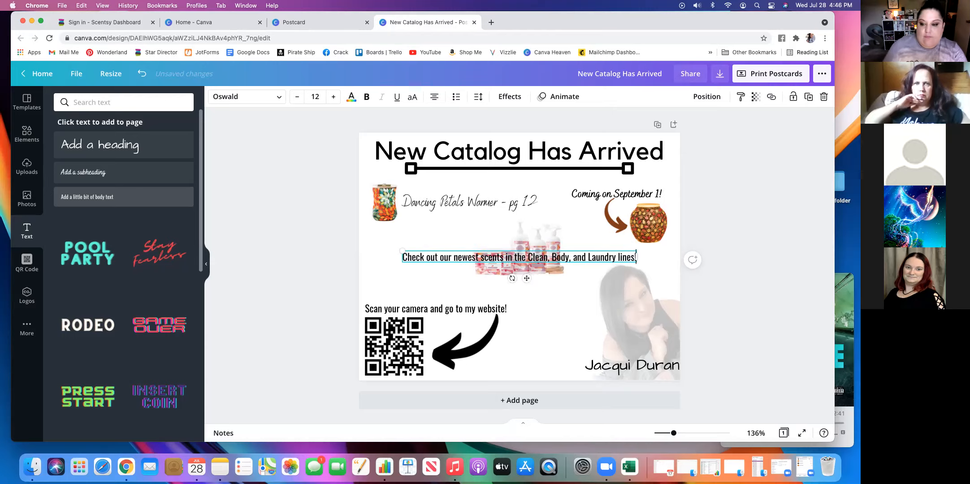
{"action": "left_click_drag", "start_coordinate": [526, 278], "coordinate": [484, 301]}
{"action": "left_click", "coordinate": [405, 234]}
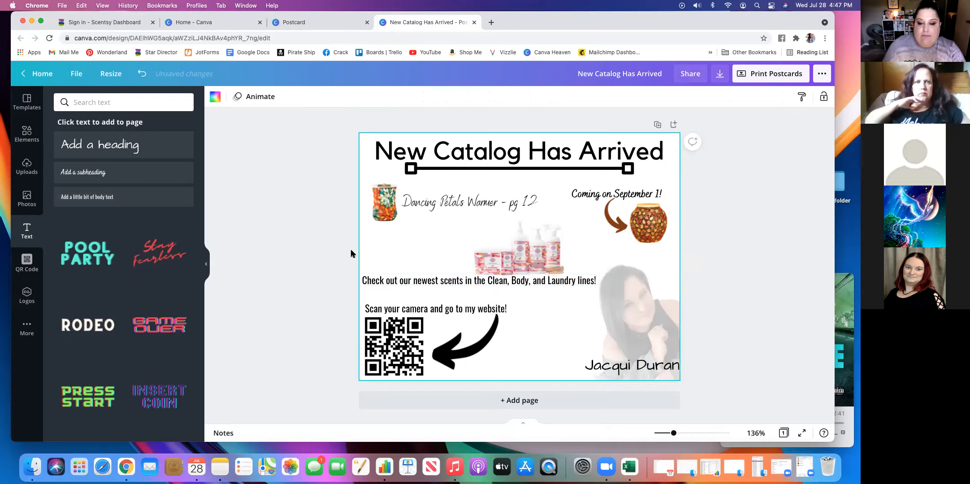
Change the caption's font to Bright.
{"action": "left_click", "coordinate": [451, 280]}
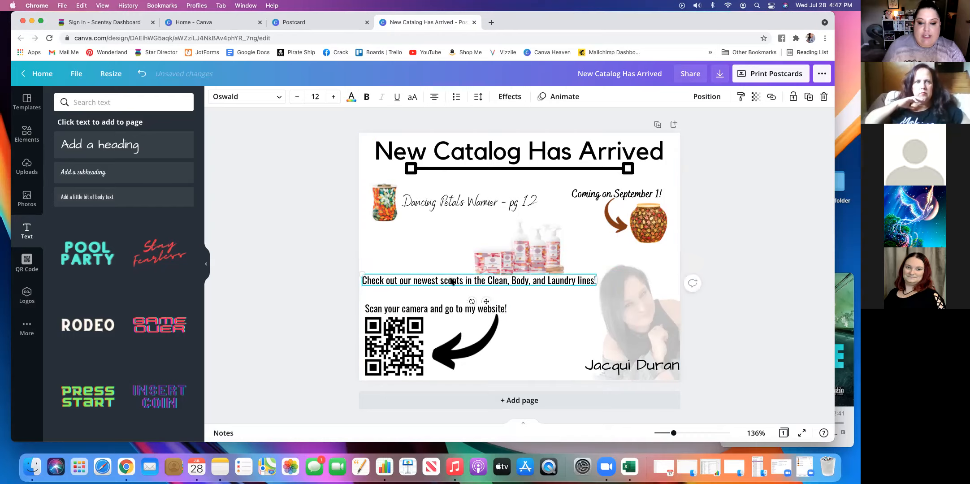
{"action": "left_click", "coordinate": [279, 96]}
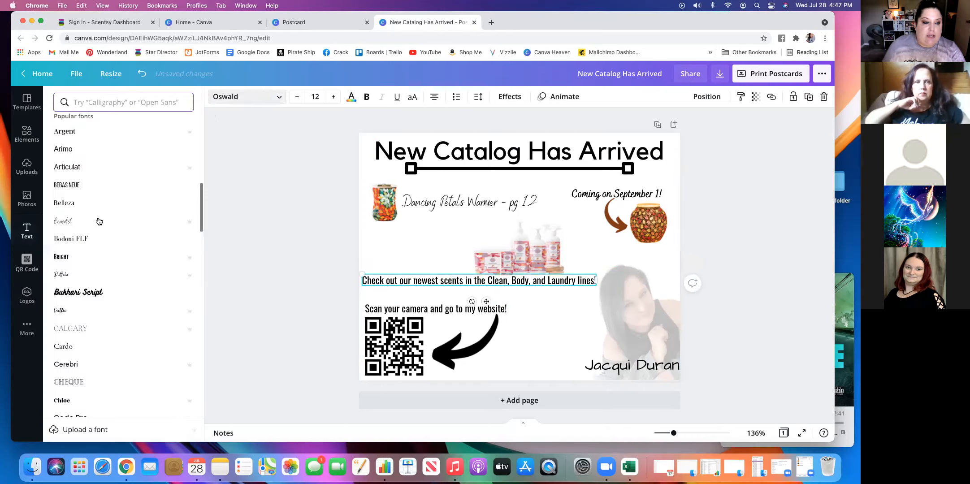
{"action": "left_click", "coordinate": [84, 262]}
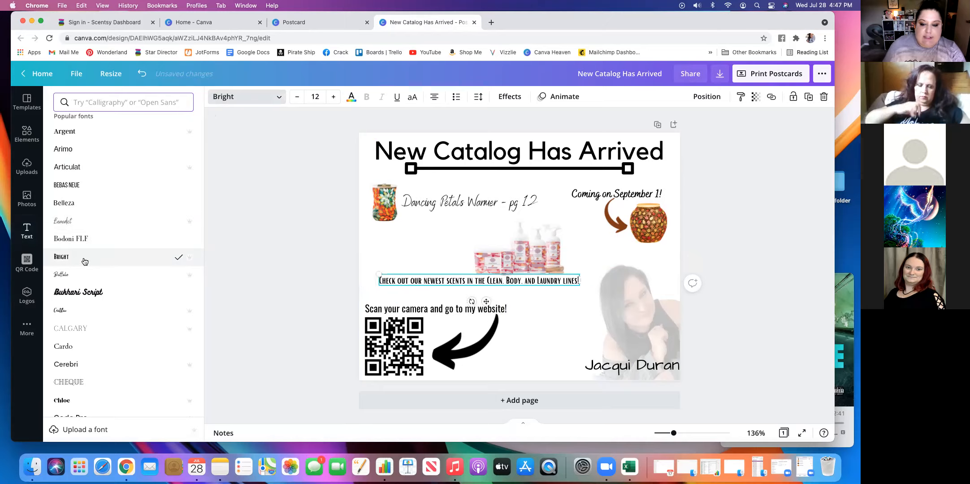
{"action": "left_click", "coordinate": [287, 266]}
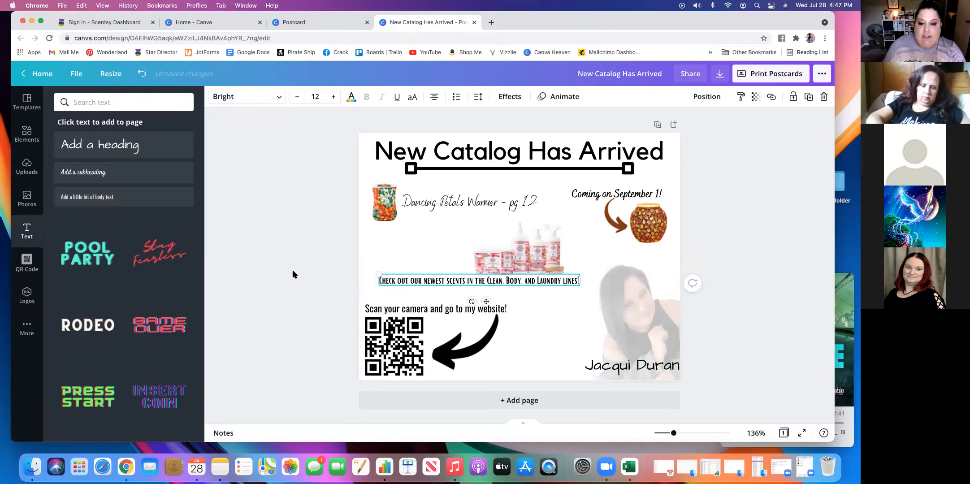
{"action": "left_click", "coordinate": [399, 246]}
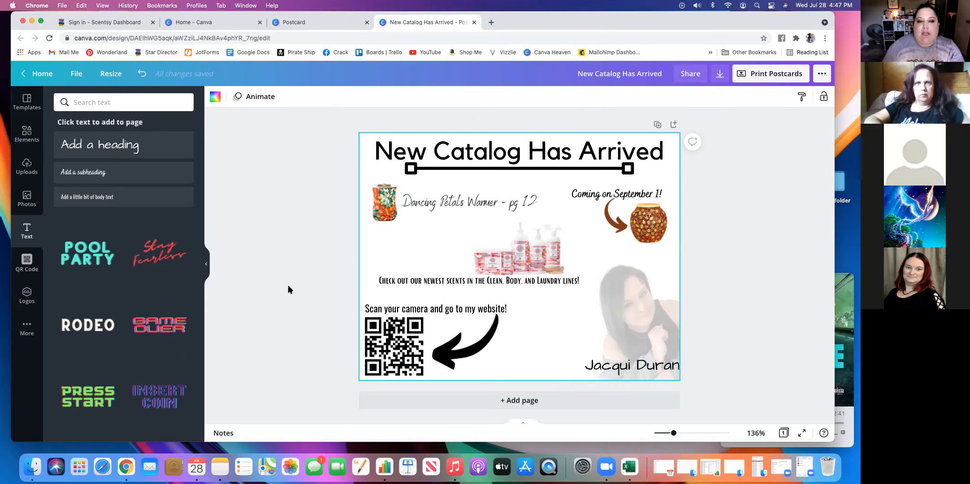
Set the page background colour to light pink #ffeeee.
{"action": "left_click", "coordinate": [215, 97]}
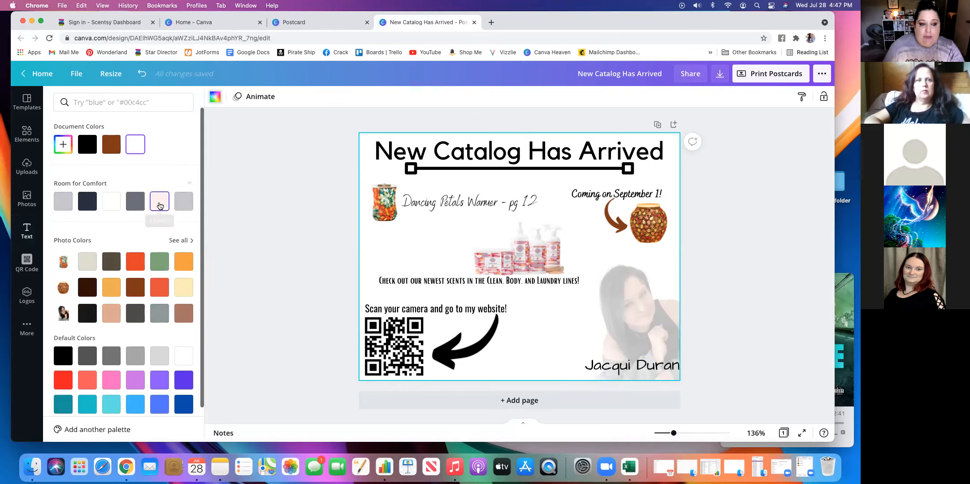
{"action": "scroll", "coordinate": [160, 205], "scroll_direction": "down", "scroll_amount": 1}
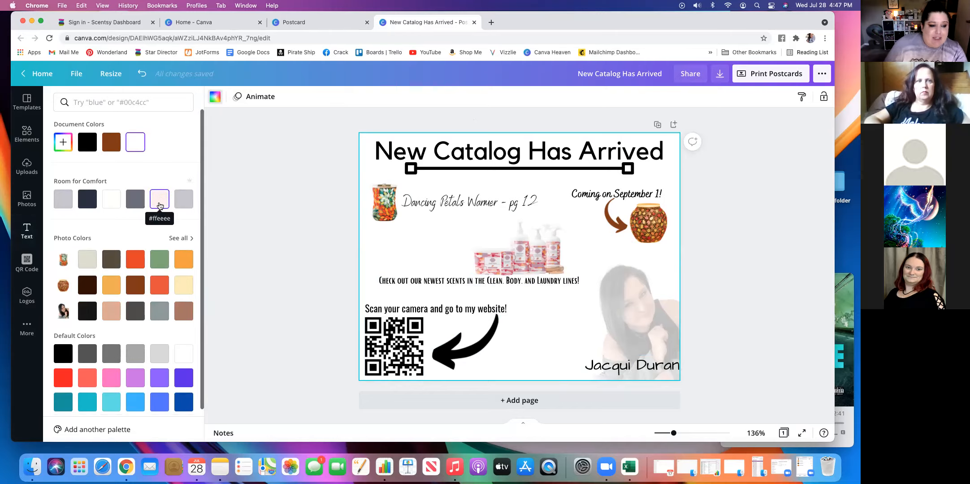
{"action": "left_click", "coordinate": [159, 199]}
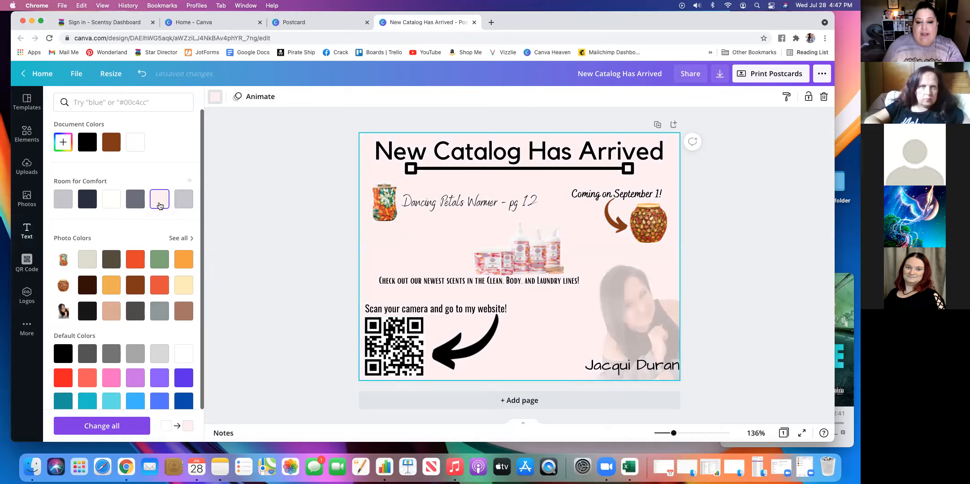
{"action": "left_click", "coordinate": [309, 222]}
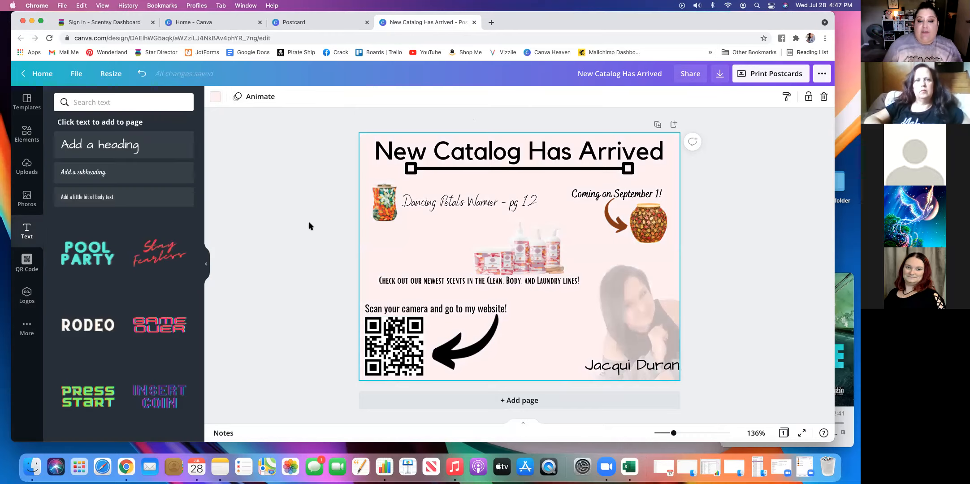
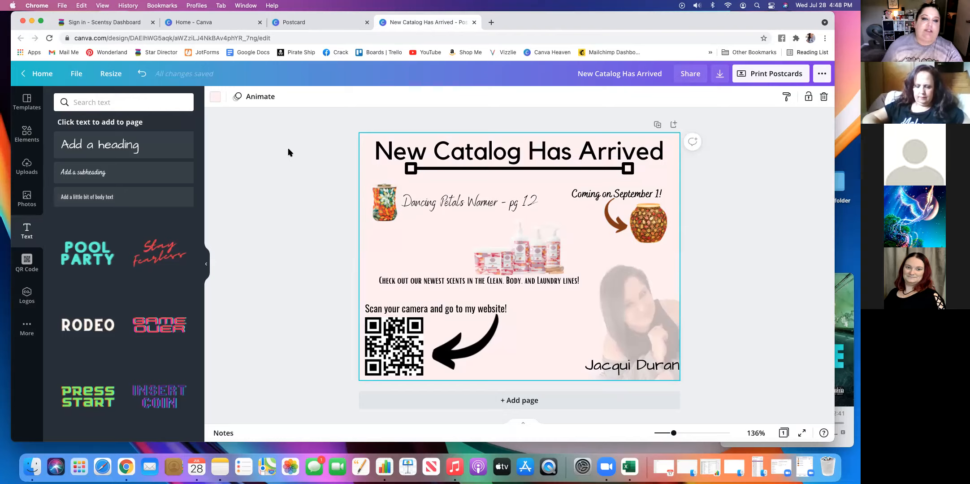
Deselect the page, download the postcard as a PDF Print file and close the confirmation.
{"action": "left_click", "coordinate": [289, 175]}
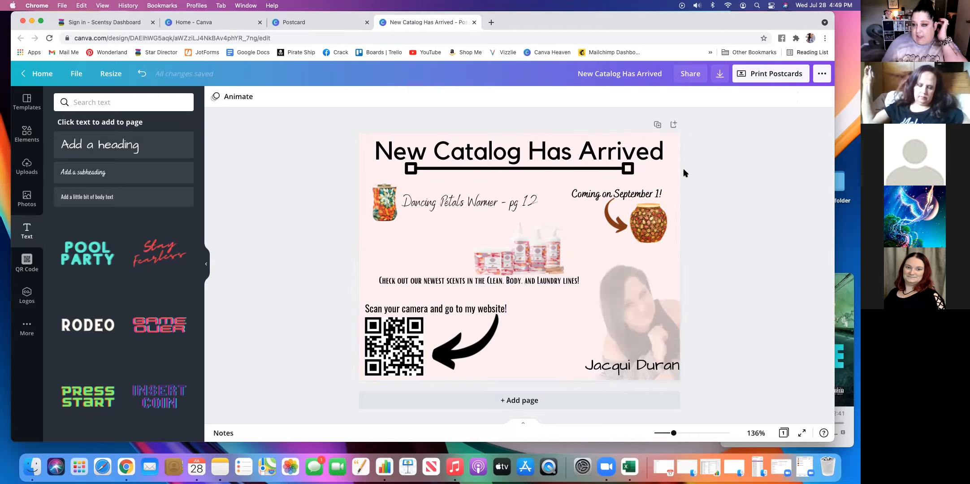
{"action": "left_click", "coordinate": [720, 77]}
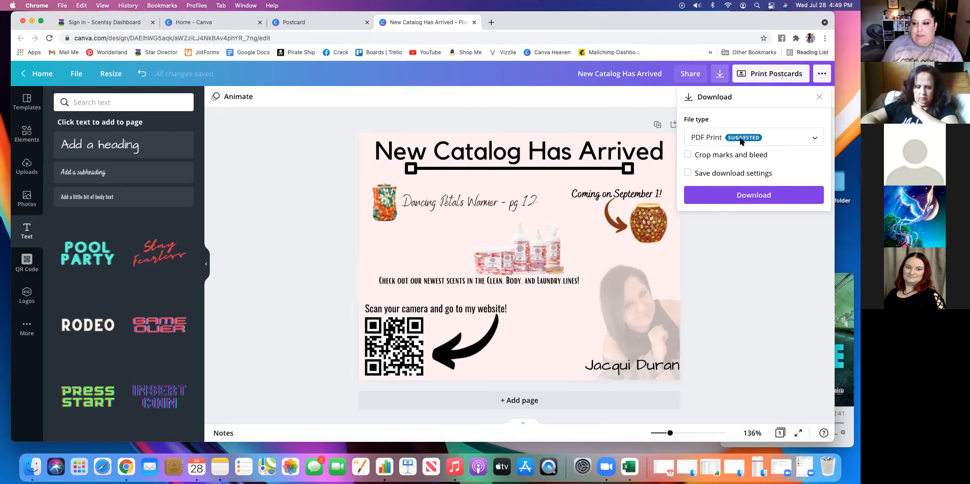
{"action": "left_click", "coordinate": [758, 198]}
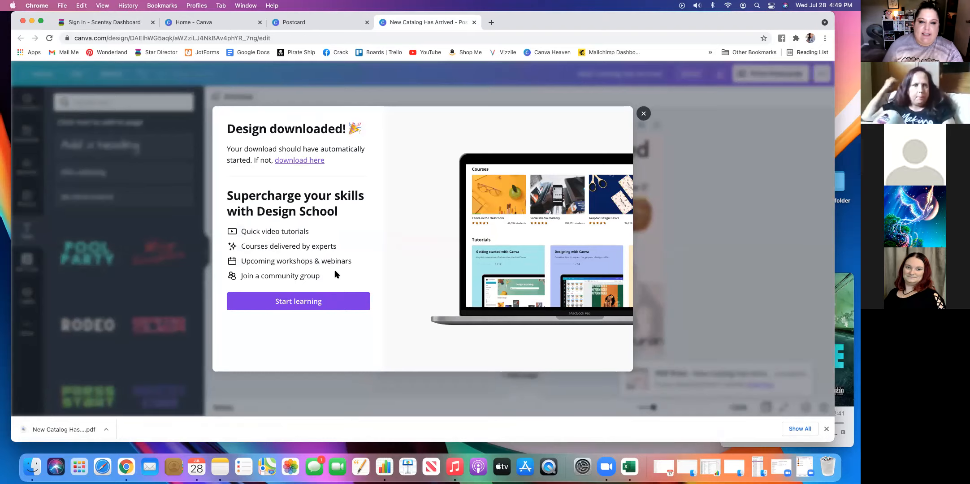
{"action": "left_click", "coordinate": [643, 113]}
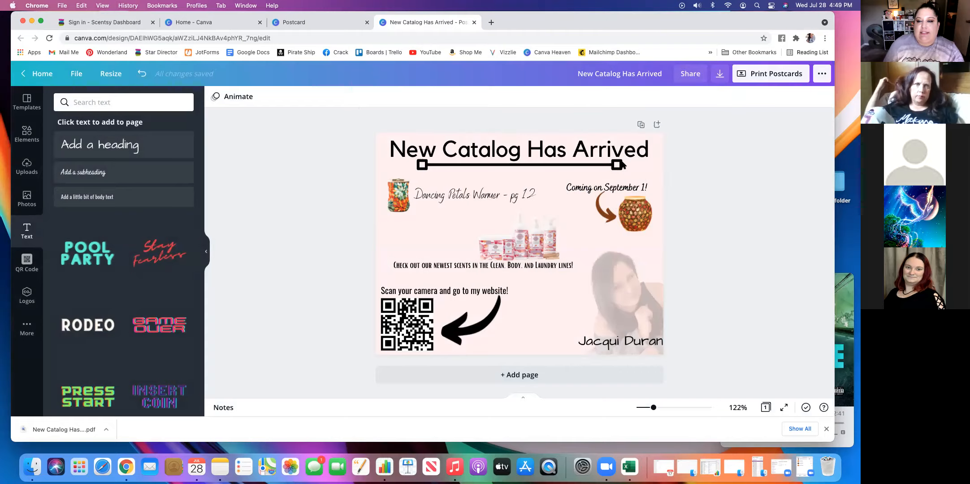
Open avery.com in a new tab and sign in to the Avery account.
{"action": "left_click", "coordinate": [492, 23]}
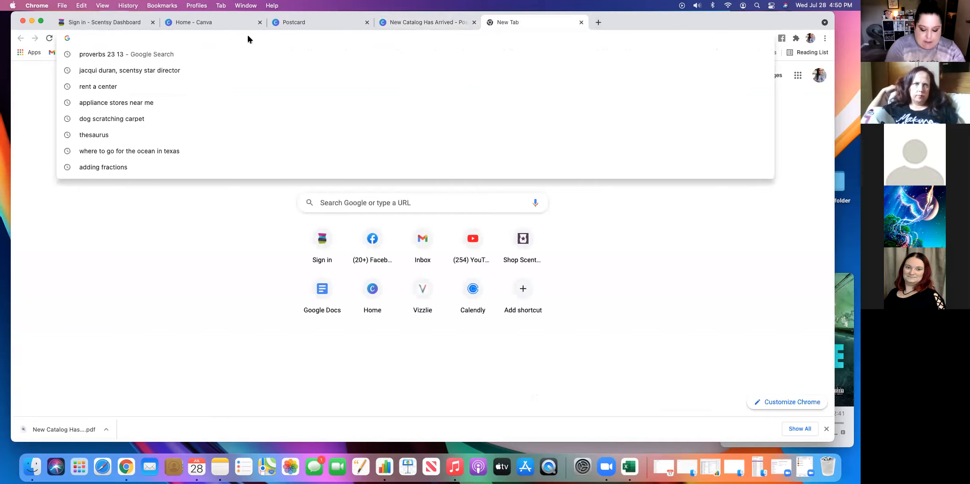
{"action": "type", "text": "avery"}
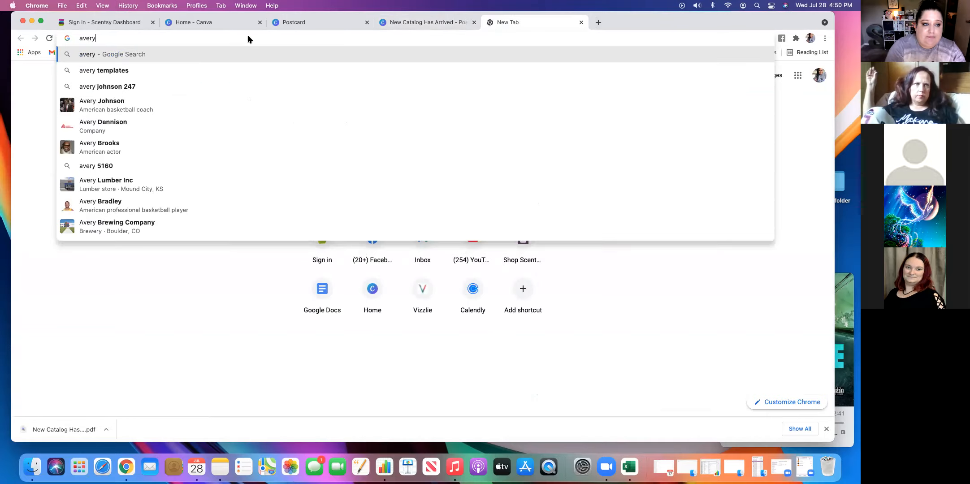
{"action": "type", "text": ".com"}
{"action": "key", "text": "Return"}
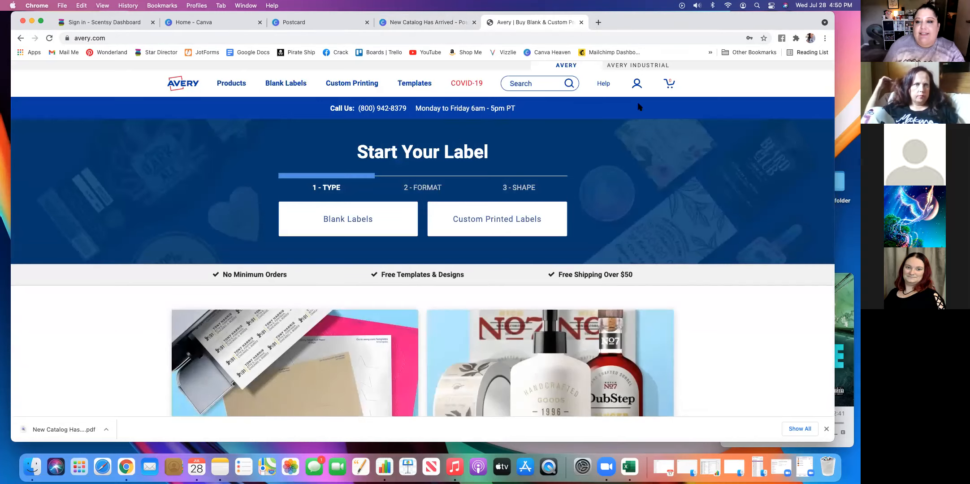
{"action": "left_click", "coordinate": [639, 86]}
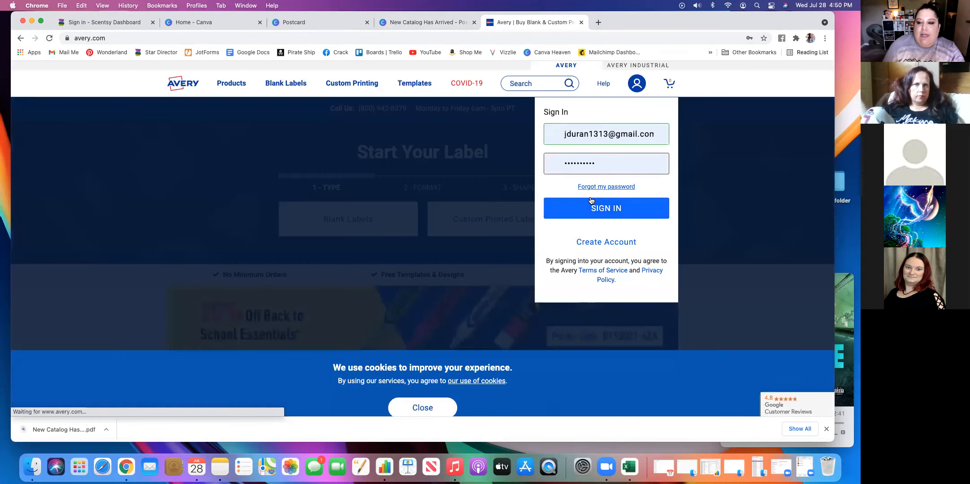
{"action": "left_click", "coordinate": [617, 210]}
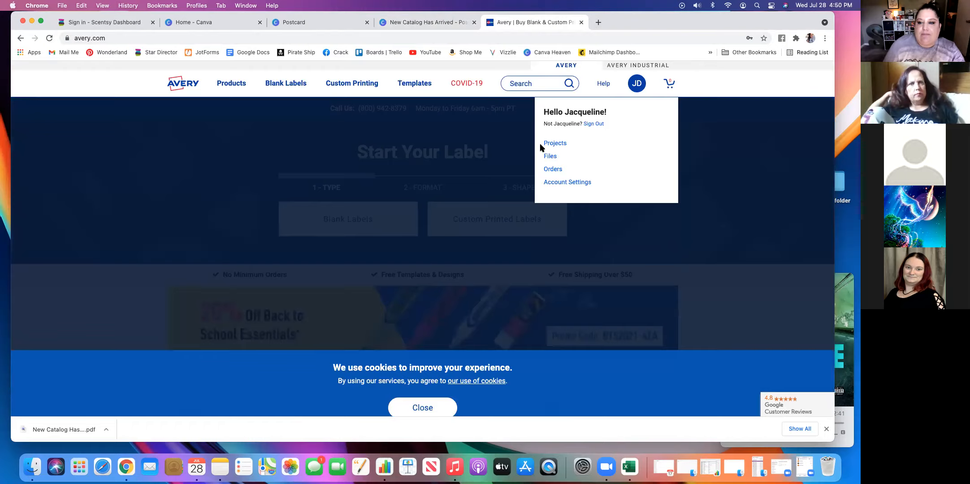
Search the Avery site for 'postcard' and look over the results.
{"action": "left_click", "coordinate": [530, 82]}
{"action": "type", "text": "pos"}
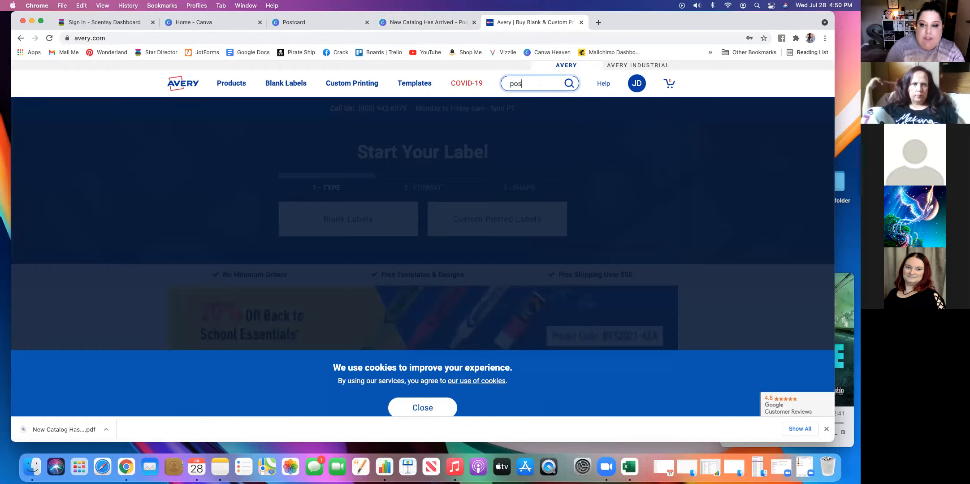
{"action": "type", "text": "tcar"}
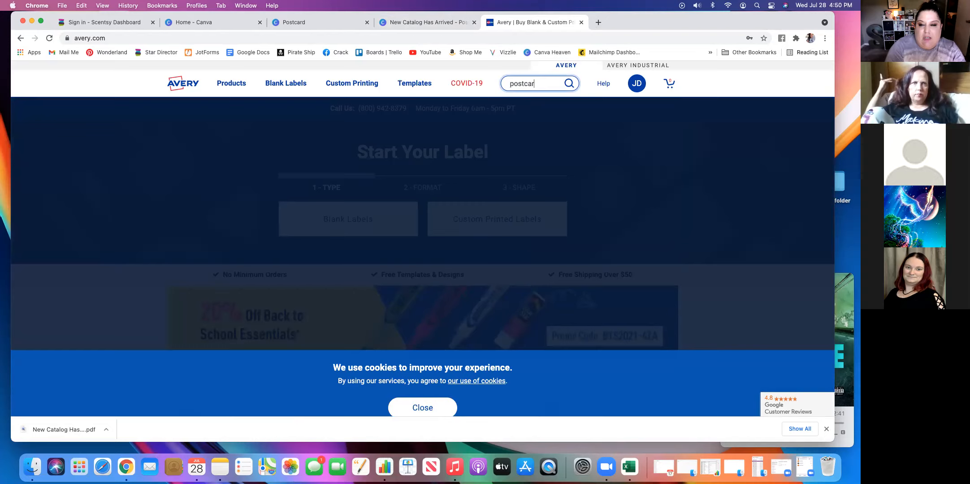
{"action": "type", "text": "d"}
{"action": "key", "text": "Return"}
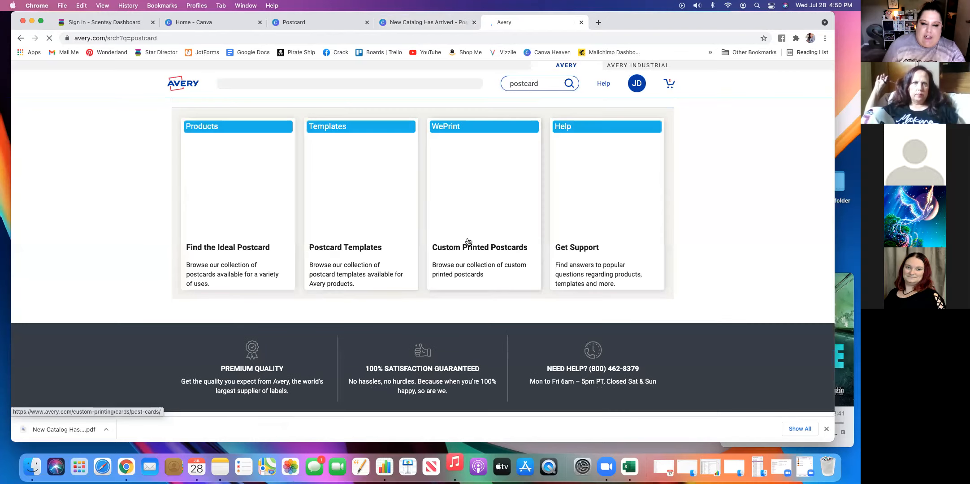
{"action": "scroll", "coordinate": [378, 332], "scroll_direction": "down", "scroll_amount": 1}
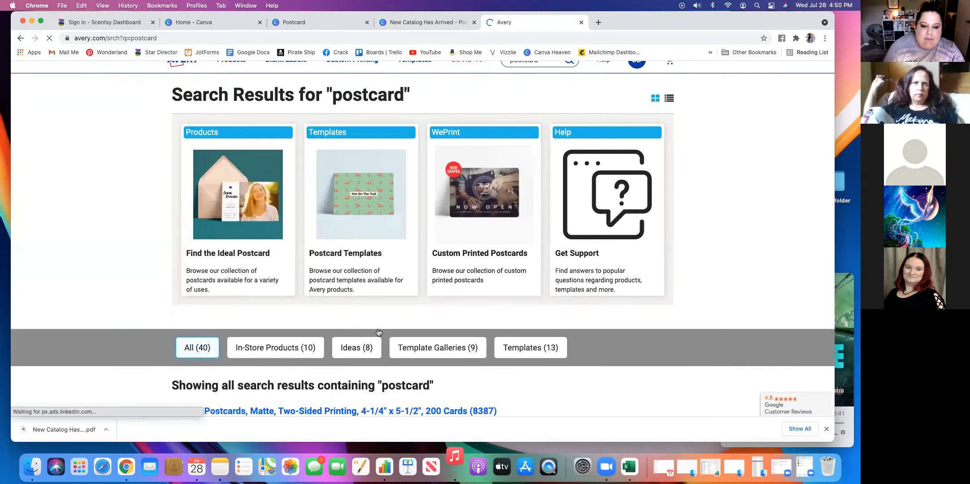
{"action": "scroll", "coordinate": [379, 332], "scroll_direction": "down", "scroll_amount": 6}
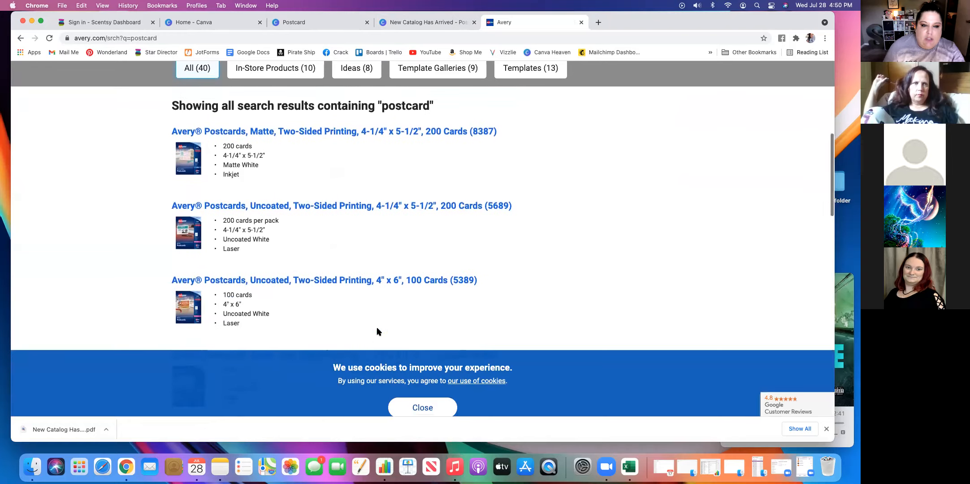
{"action": "scroll", "coordinate": [377, 331], "scroll_direction": "down", "scroll_amount": 3}
{"action": "scroll", "coordinate": [376, 331], "scroll_direction": "up", "scroll_amount": 11}
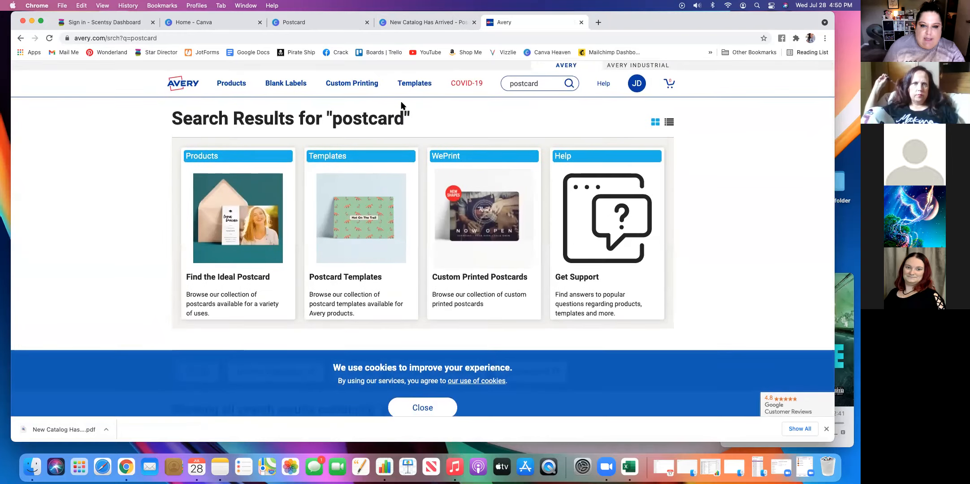
Go to Avery's Find a Template page and clear stray text from the template search.
{"action": "mouse_move", "coordinate": [409, 86]}
{"action": "left_click", "coordinate": [399, 115]}
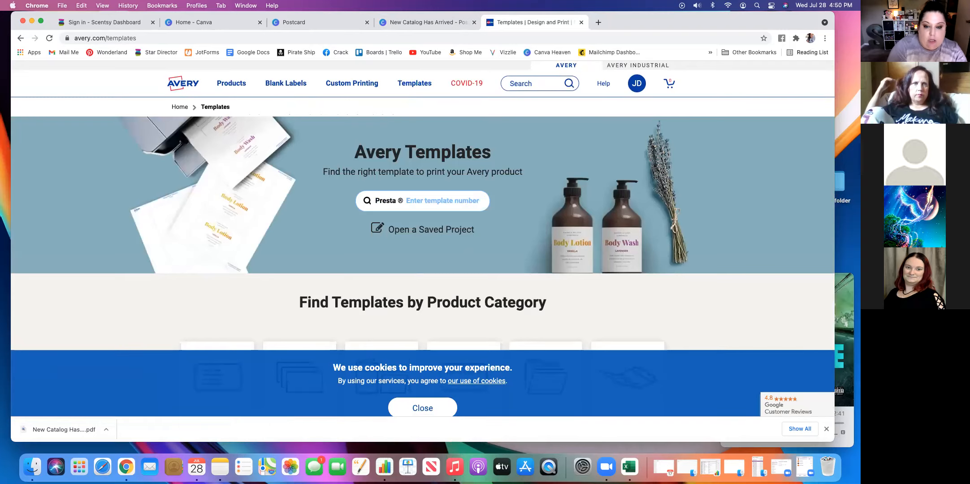
{"action": "type", "text": "77"}
{"action": "key", "text": "BackSpace"}
{"action": "key", "text": "BackSpace"}
{"action": "key", "text": "BackSpace"}
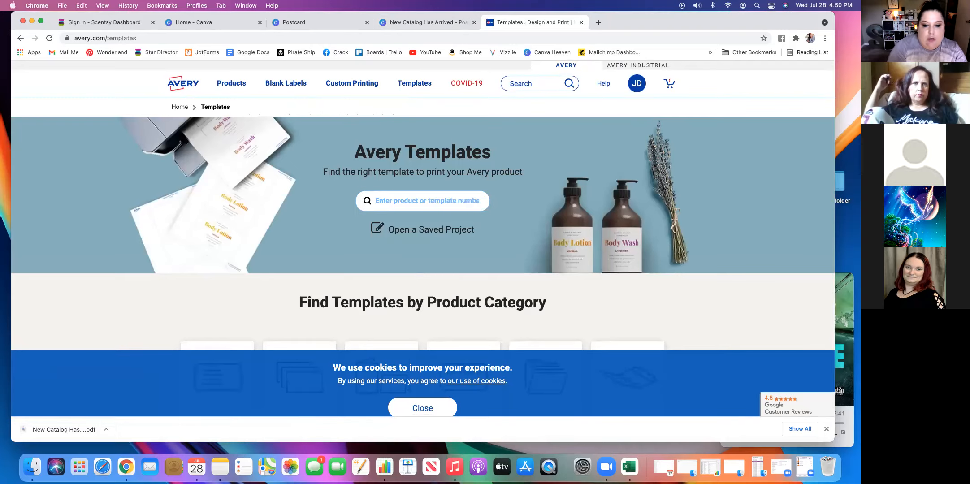
{"action": "left_click", "coordinate": [417, 201]}
{"action": "key", "text": "BackSpace"}
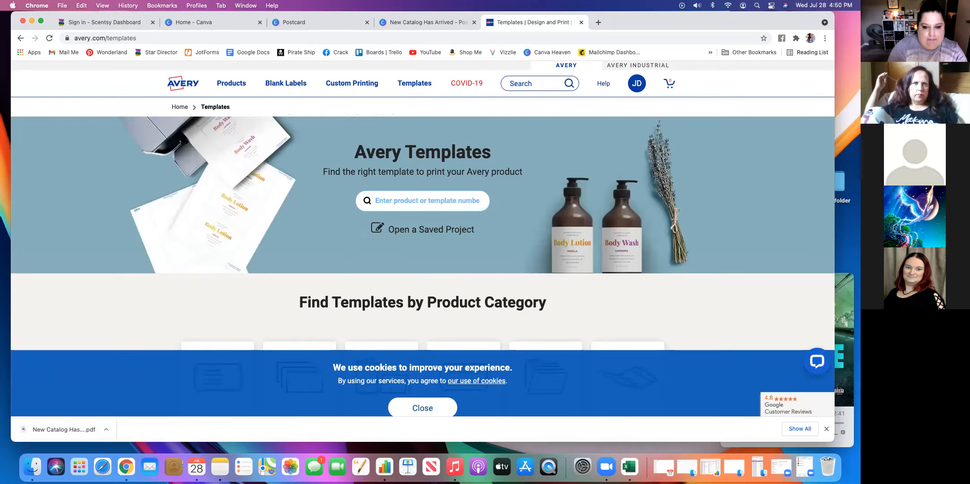
{"action": "type", "text": "pt"}
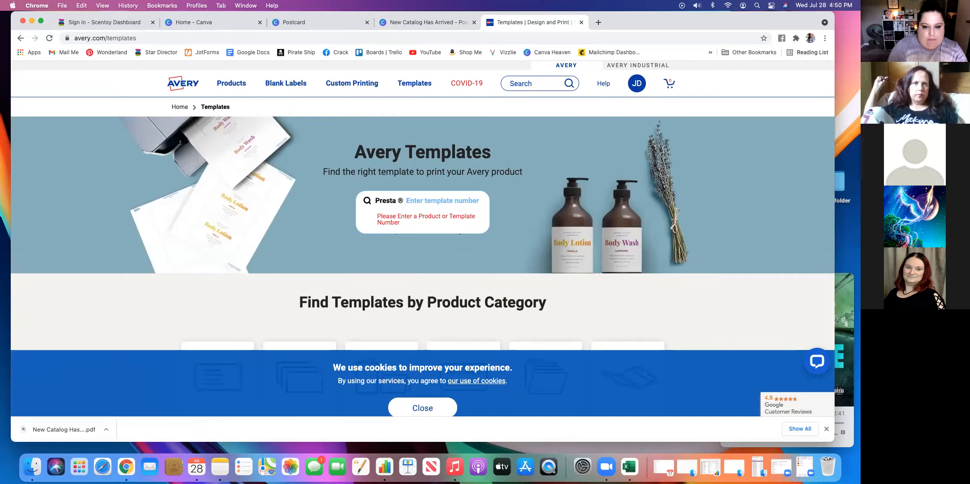
{"action": "key", "text": "BackSpace"}
{"action": "key", "text": "BackSpace"}
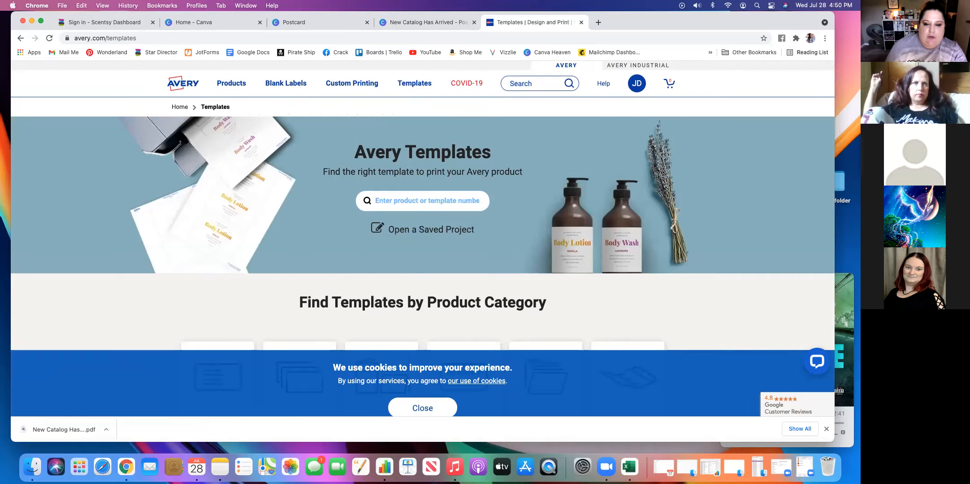
Browse the Cards category and open Postcards or Index Cards Template 3381.
{"action": "scroll", "coordinate": [386, 230], "scroll_direction": "down", "scroll_amount": 4}
{"action": "left_click", "coordinate": [388, 233]}
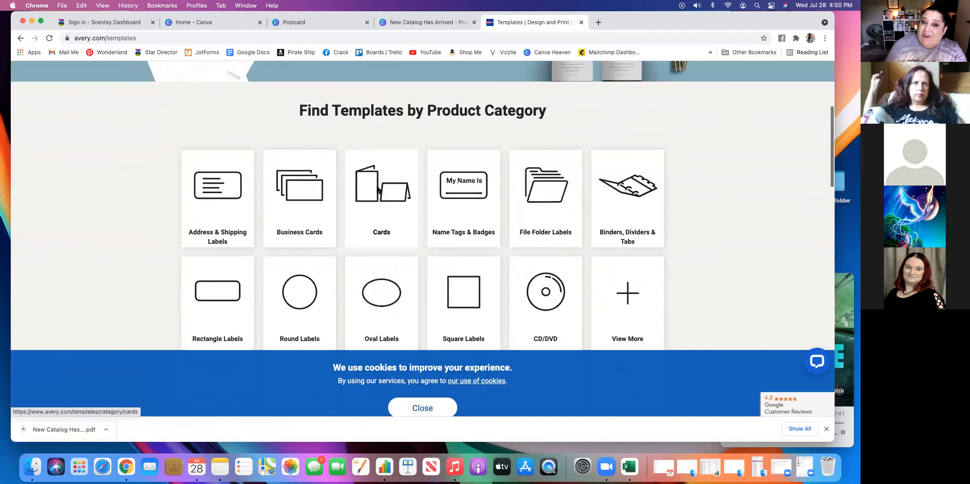
{"action": "scroll", "coordinate": [365, 241], "scroll_direction": "down", "scroll_amount": 10}
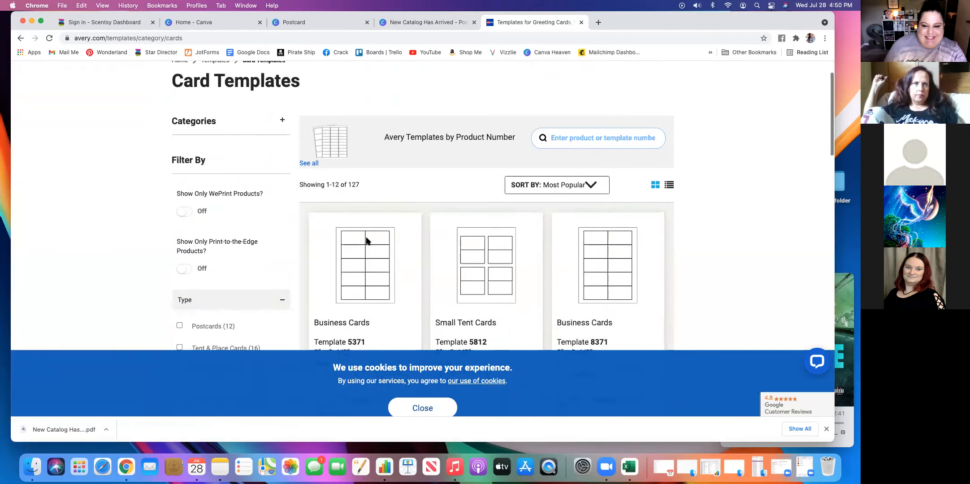
{"action": "scroll", "coordinate": [367, 242], "scroll_direction": "down", "scroll_amount": 2}
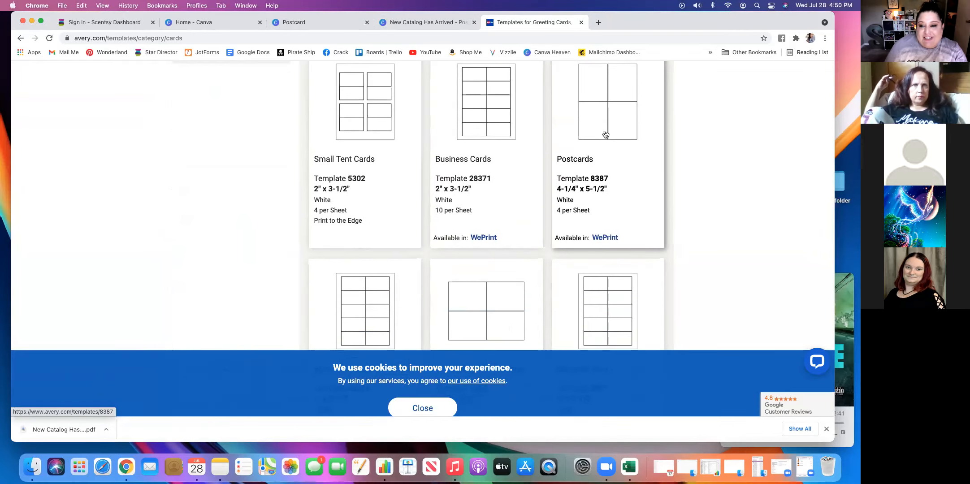
{"action": "scroll", "coordinate": [570, 206], "scroll_direction": "down", "scroll_amount": 3}
{"action": "scroll", "coordinate": [570, 206], "scroll_direction": "down", "scroll_amount": 1}
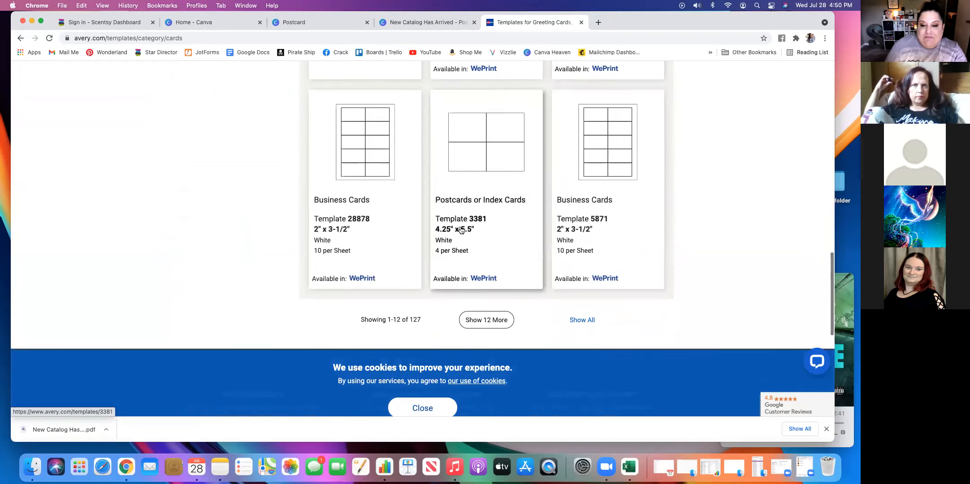
{"action": "left_click", "coordinate": [480, 201]}
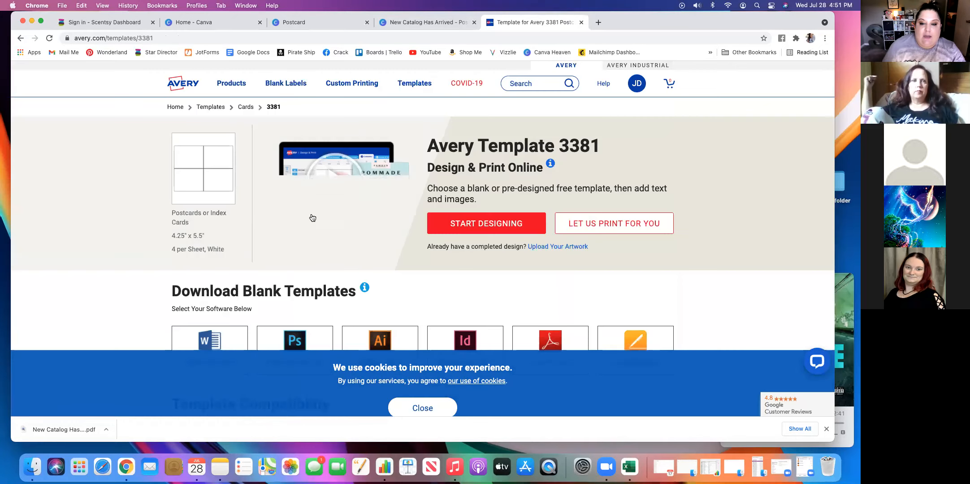
Choose the wide 4 1/4 x 5 1/2 Template 3381 and open its blank design for customizing.
{"action": "left_click", "coordinate": [491, 228]}
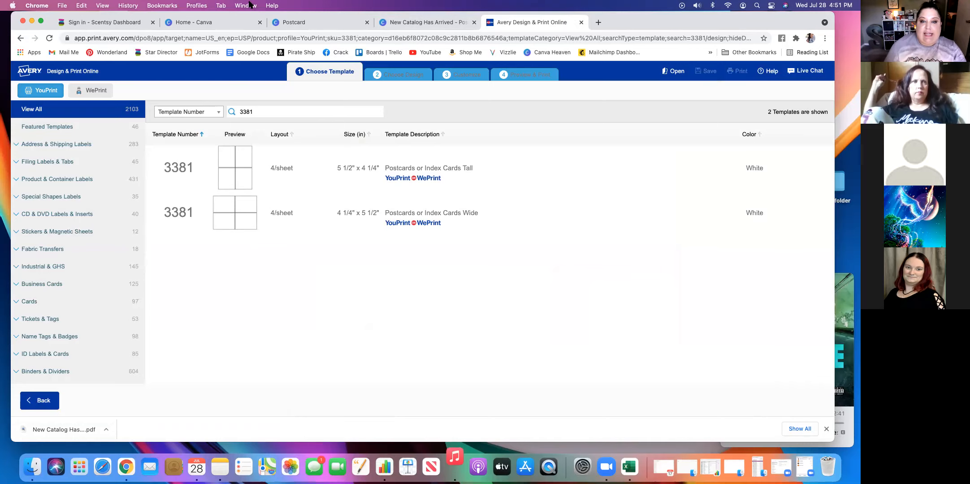
{"action": "left_click", "coordinate": [421, 21]}
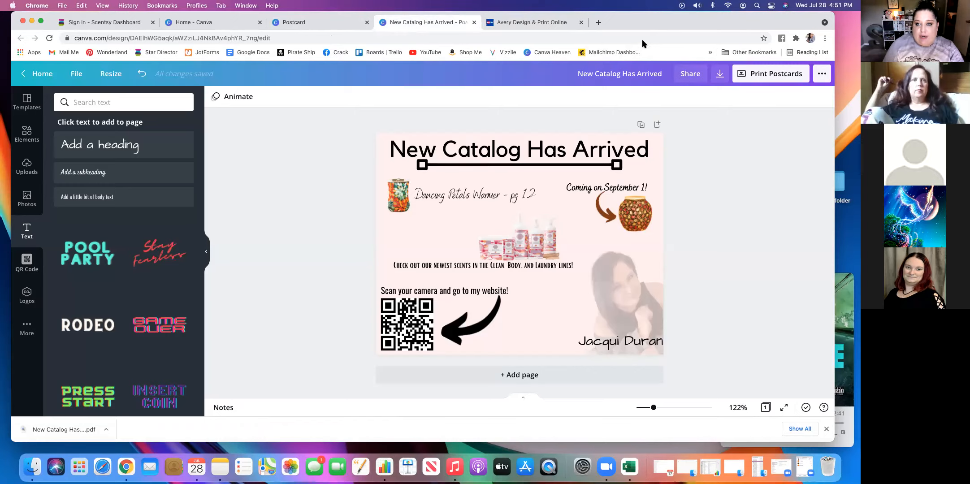
{"action": "left_click", "coordinate": [555, 24]}
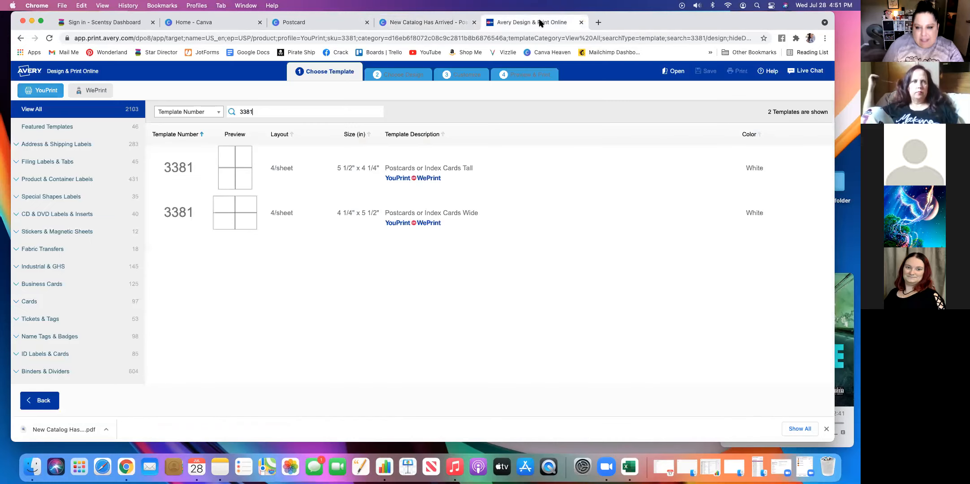
{"action": "left_click", "coordinate": [235, 211]}
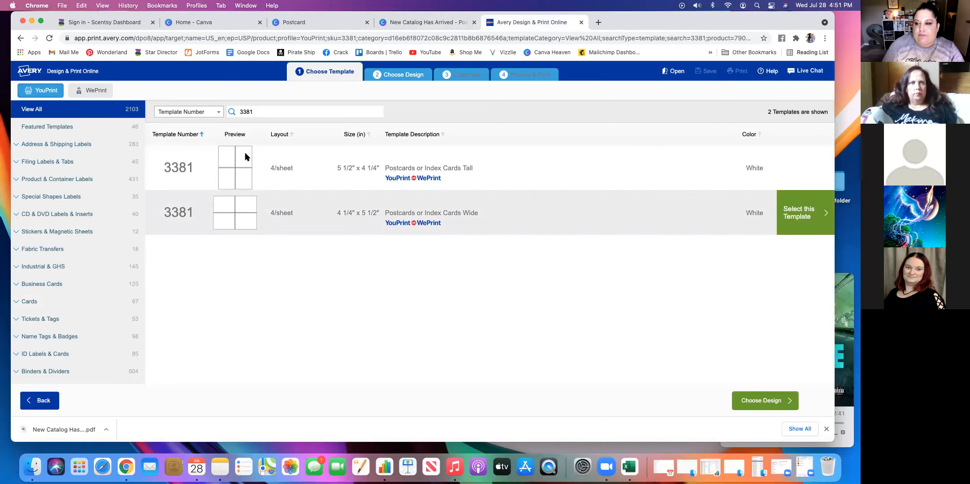
{"action": "left_click", "coordinate": [803, 216]}
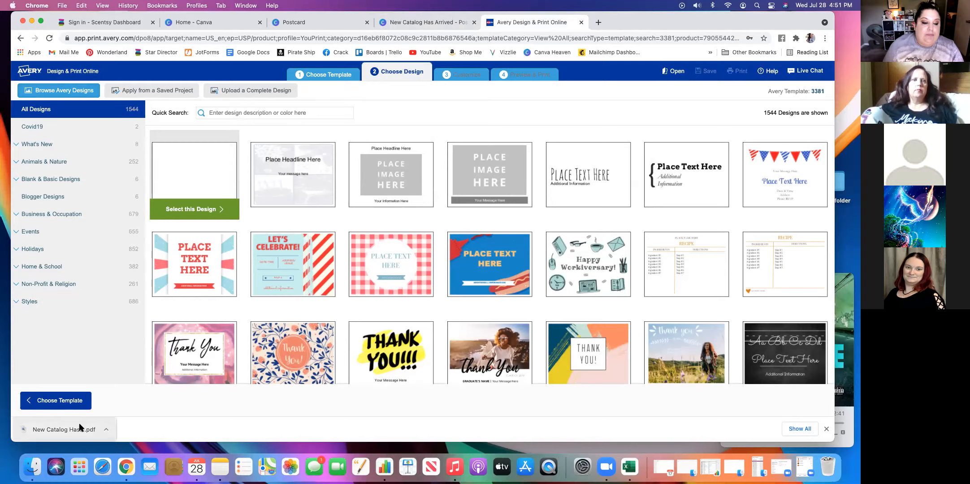
{"action": "left_click", "coordinate": [194, 171]}
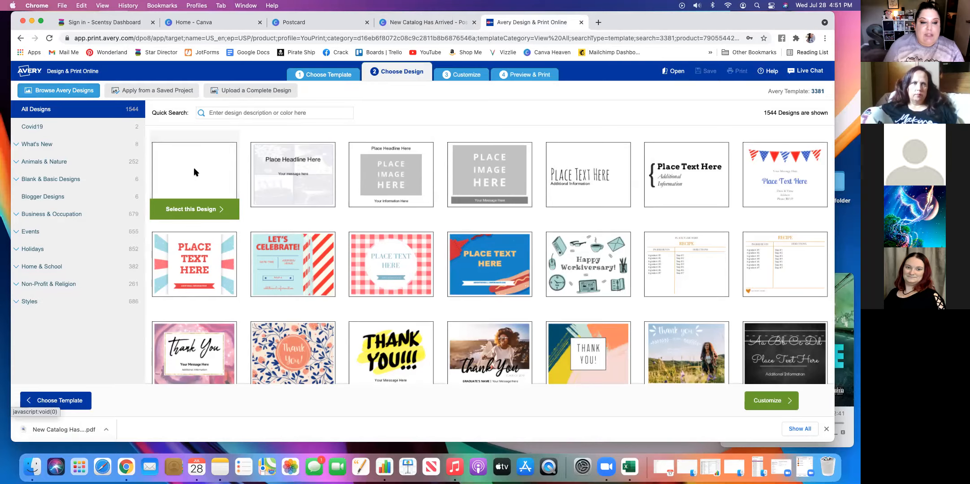
{"action": "left_click", "coordinate": [209, 212]}
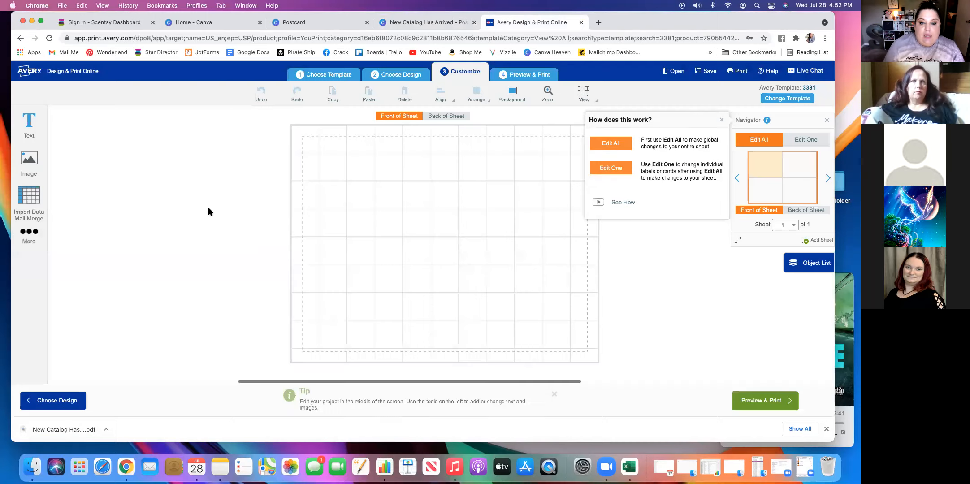
Drop the downloaded postcard PDF onto the 3381 sheet, enlarge it and dismiss the warnings.
{"action": "left_click", "coordinate": [722, 120]}
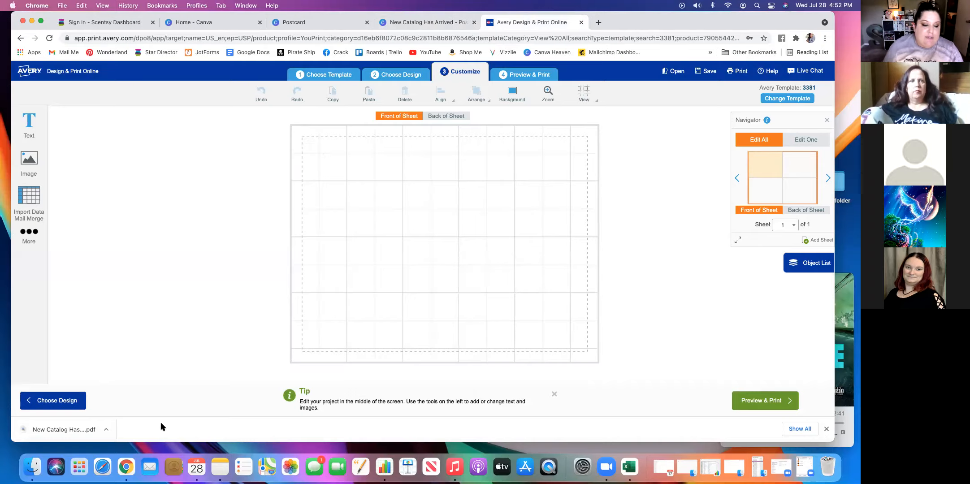
{"action": "left_click", "coordinate": [85, 429]}
{"action": "left_click_drag", "start_coordinate": [245, 344], "coordinate": [464, 215]}
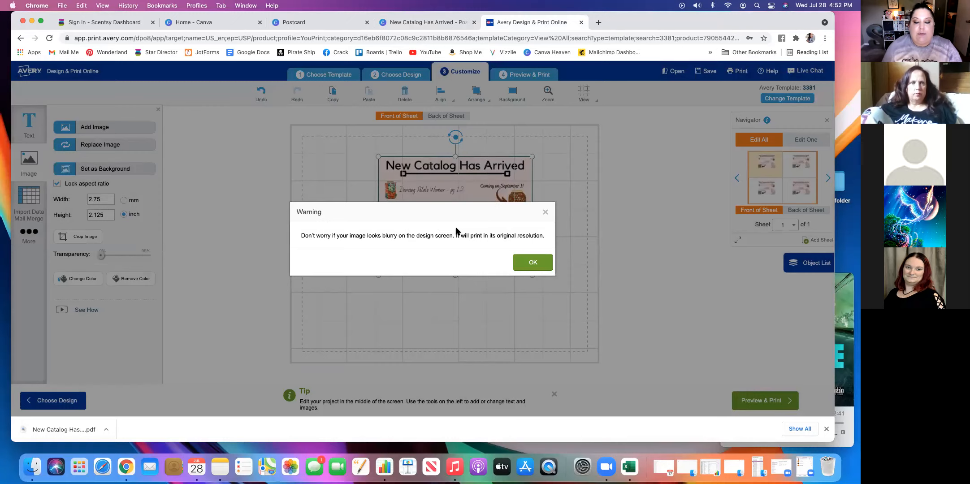
{"action": "left_click", "coordinate": [528, 265]}
{"action": "left_click_drag", "start_coordinate": [532, 274], "coordinate": [614, 355]}
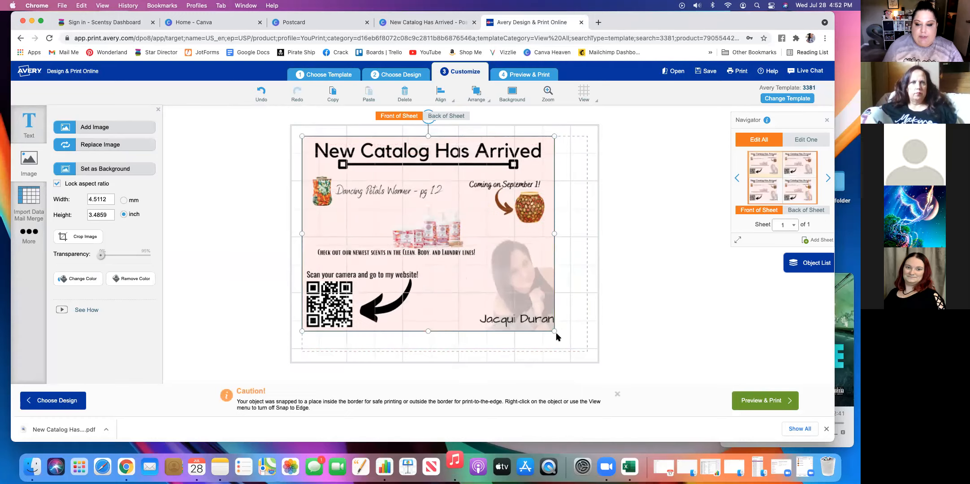
{"action": "left_click_drag", "start_coordinate": [555, 332], "coordinate": [586, 347]}
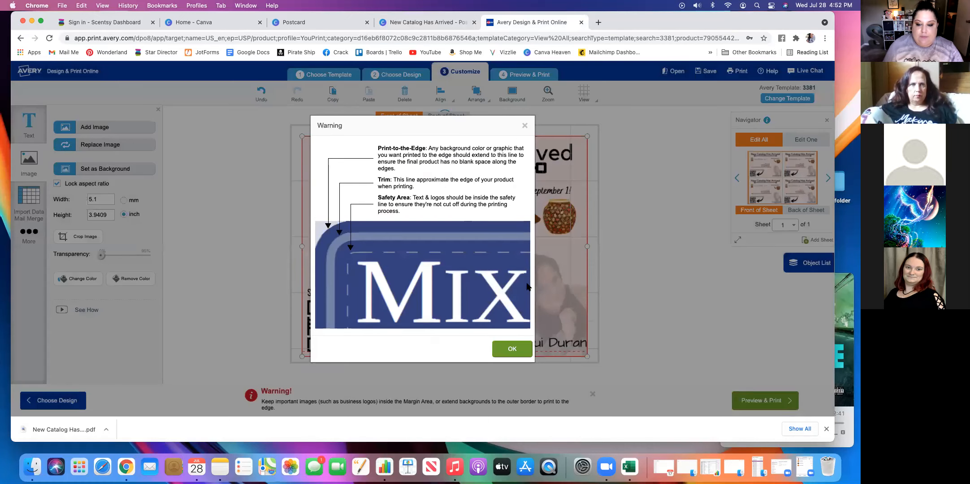
{"action": "left_click", "coordinate": [525, 351]}
Resize and reposition the image to fit inside the card margins at 4.9824 x 3.85 inches.
{"action": "left_click_drag", "start_coordinate": [586, 355], "coordinate": [579, 351]}
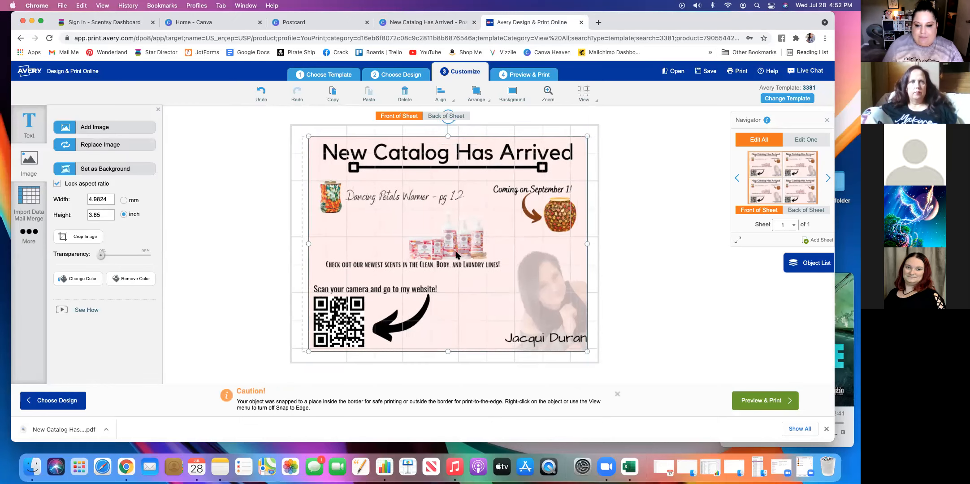
{"action": "left_click", "coordinate": [608, 274]}
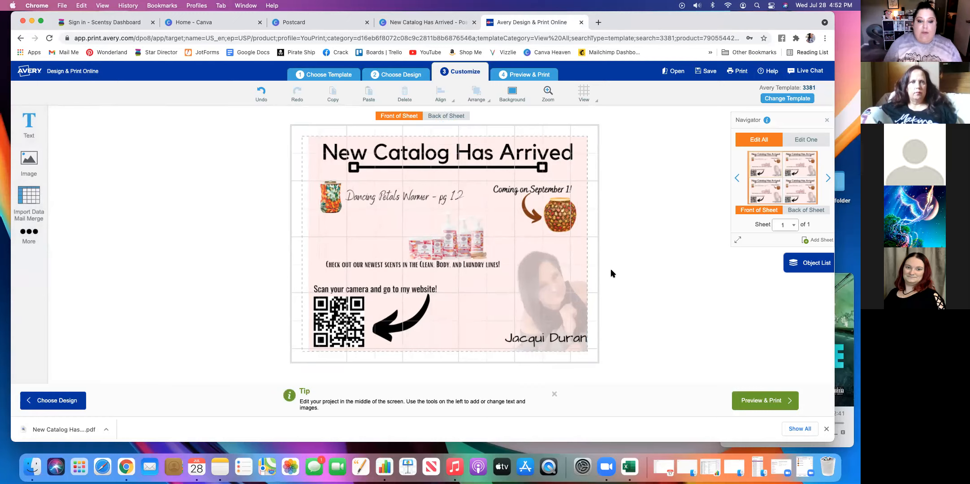
{"action": "left_click", "coordinate": [485, 256]}
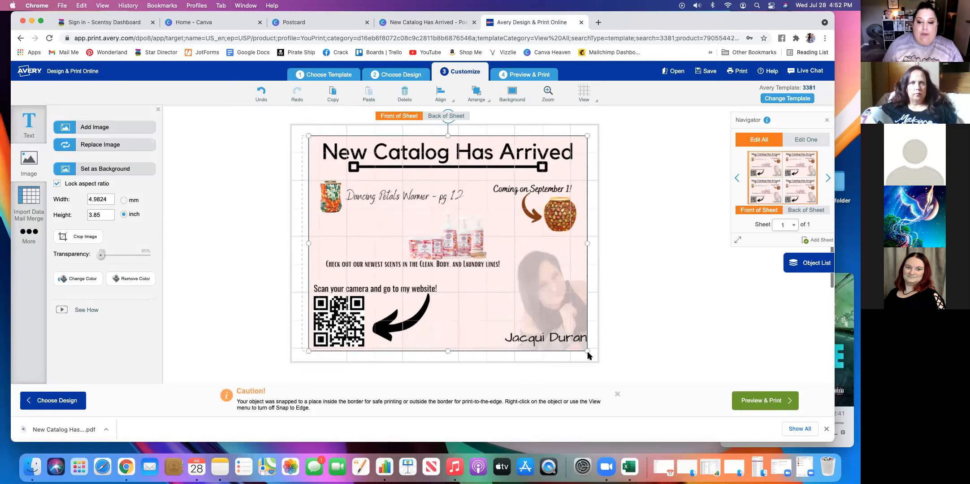
{"action": "left_click_drag", "start_coordinate": [588, 355], "coordinate": [642, 384]}
{"action": "left_click_drag", "start_coordinate": [524, 275], "coordinate": [492, 265]}
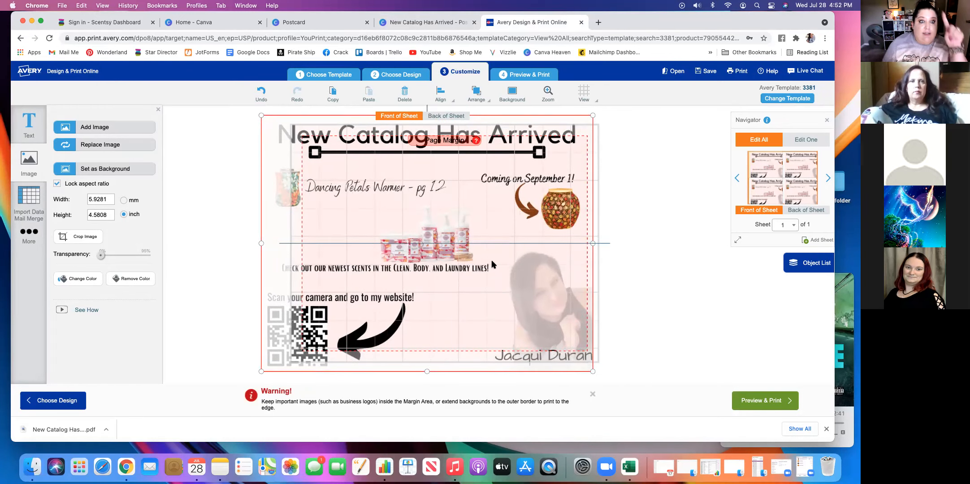
{"action": "left_click_drag", "start_coordinate": [492, 264], "coordinate": [492, 264]}
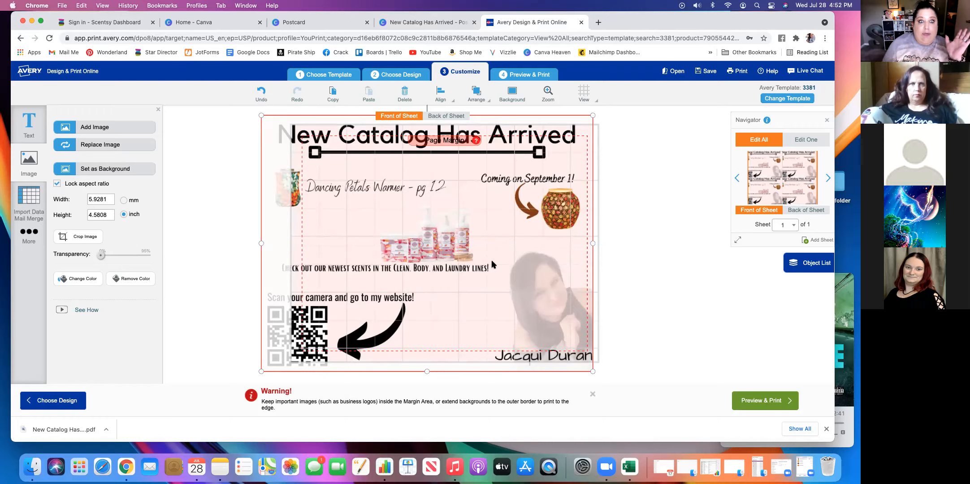
{"action": "left_click_drag", "start_coordinate": [591, 369], "coordinate": [553, 341]}
{"action": "left_click_drag", "start_coordinate": [452, 285], "coordinate": [480, 287]}
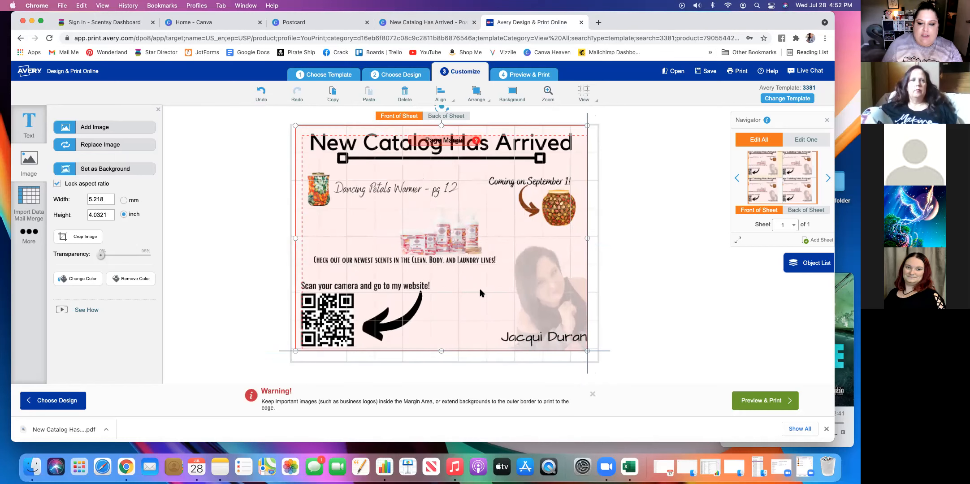
{"action": "left_click_drag", "start_coordinate": [586, 351], "coordinate": [578, 338]}
{"action": "left_click_drag", "start_coordinate": [505, 288], "coordinate": [511, 299]}
{"action": "left_click_drag", "start_coordinate": [585, 353], "coordinate": [575, 339]}
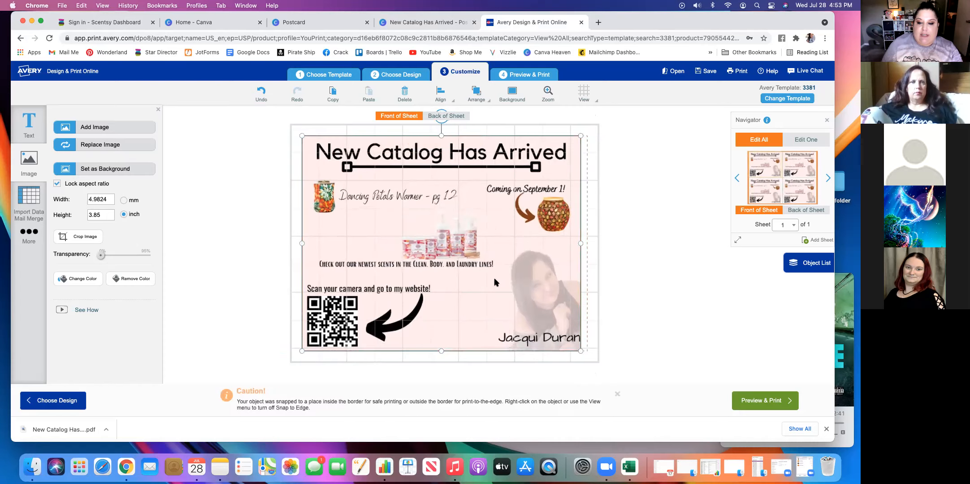
{"action": "left_click", "coordinate": [757, 362]}
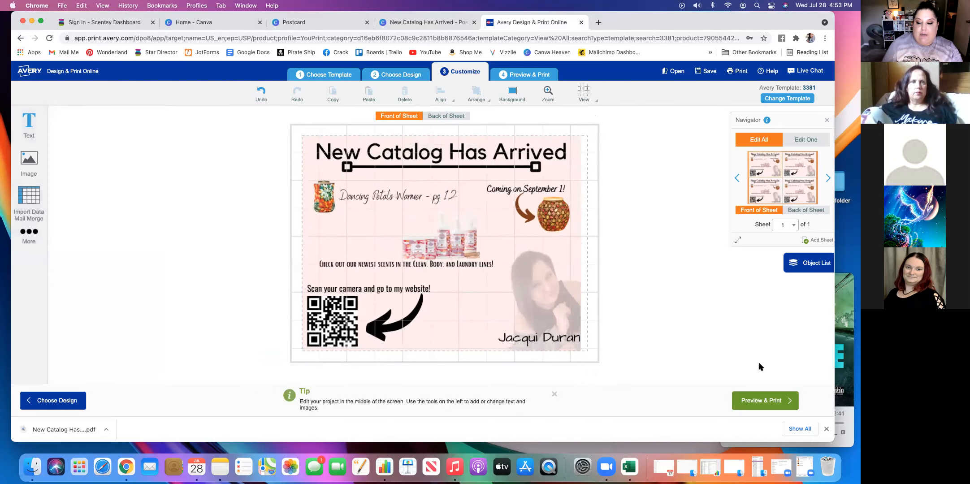
Go to Preview & Print with no back design and expand the Print it Yourself options.
{"action": "left_click", "coordinate": [757, 402]}
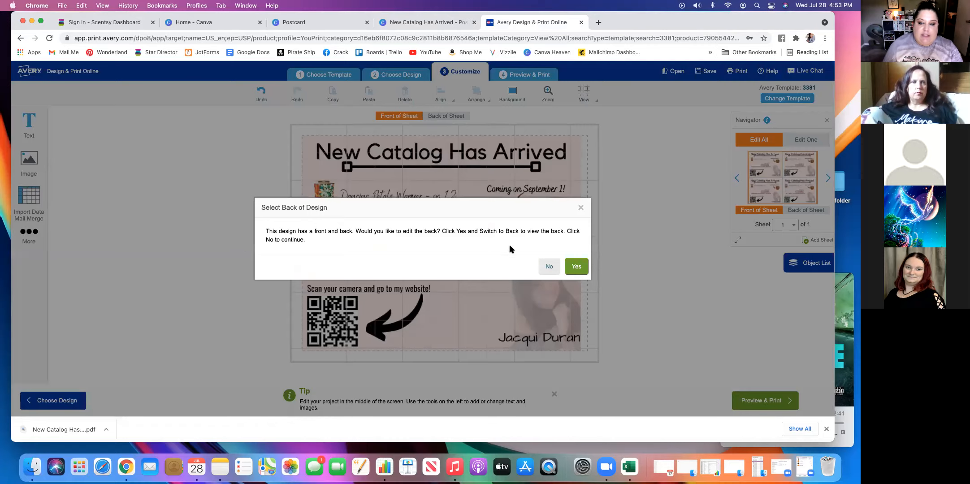
{"action": "left_click", "coordinate": [549, 267]}
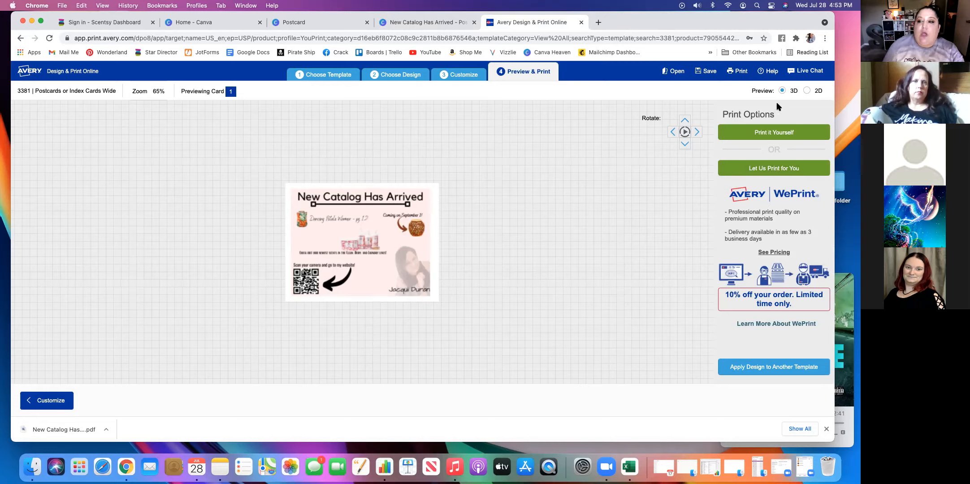
{"action": "left_click", "coordinate": [778, 131]}
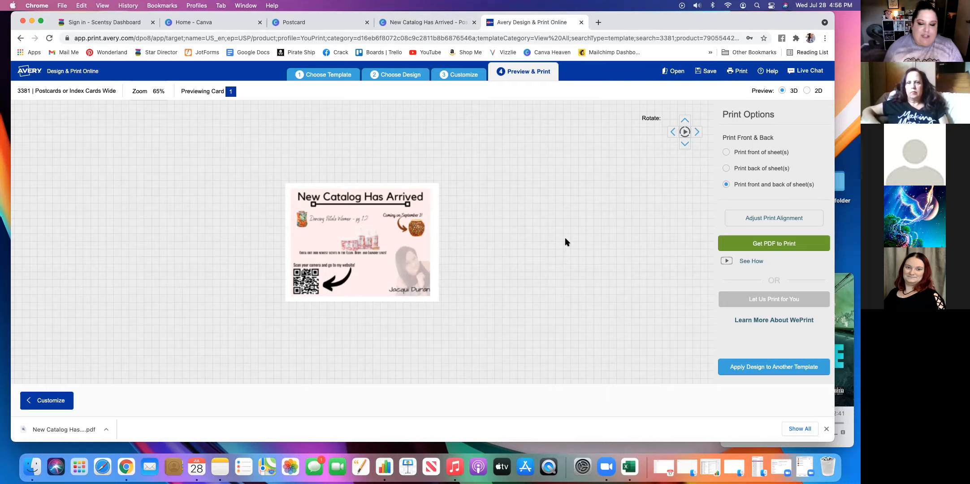
Return to the Canva tab showing the New Catalog Has Arrived postcard.
{"action": "left_click", "coordinate": [425, 23]}
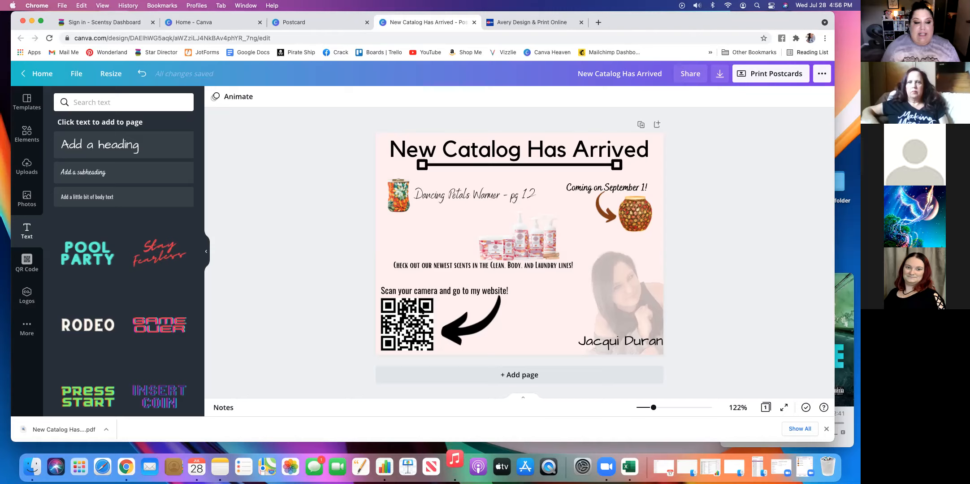
Show the Uploads panel and scroll its image grid back to the top.
{"action": "left_click", "coordinate": [27, 165]}
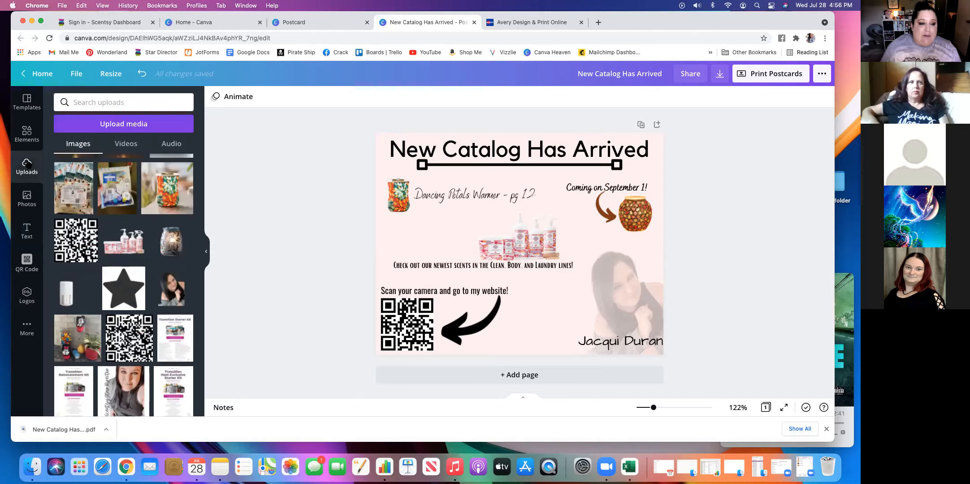
{"action": "scroll", "coordinate": [112, 193], "scroll_direction": "up", "scroll_amount": 3}
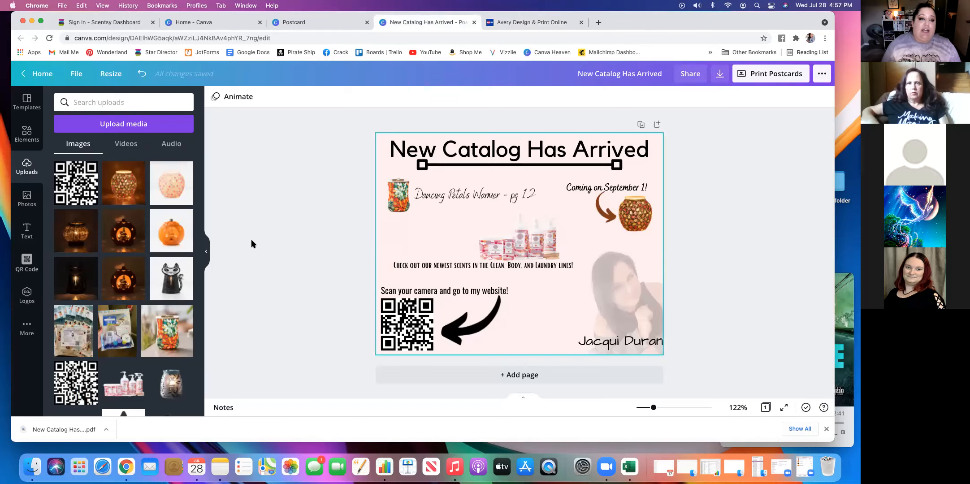
Apply the Photo Zoom page animation after trying Breathe and Pan, then browse the More apps.
{"action": "left_click", "coordinate": [239, 97]}
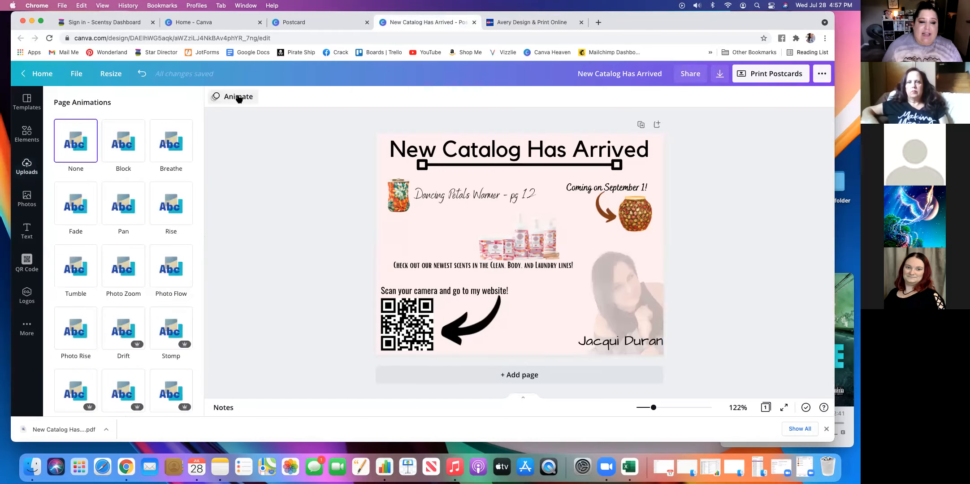
{"action": "left_click", "coordinate": [181, 151]}
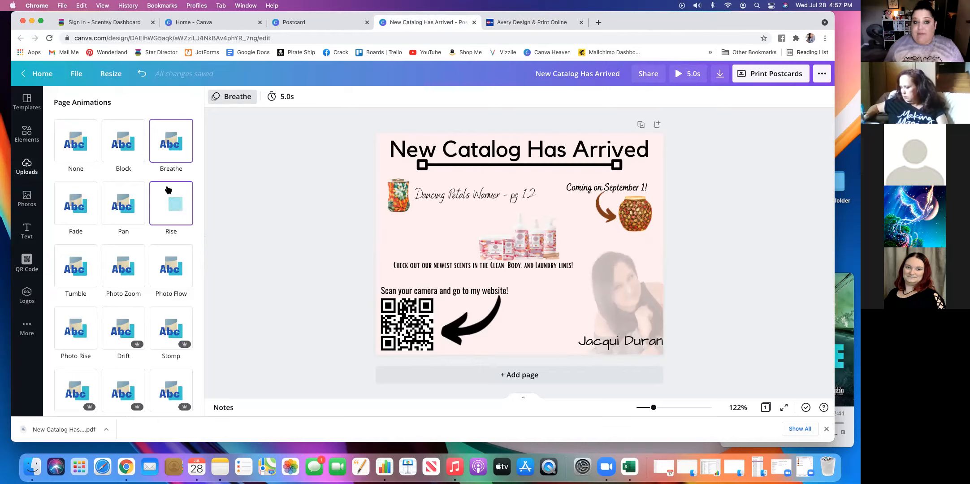
{"action": "left_click", "coordinate": [127, 198]}
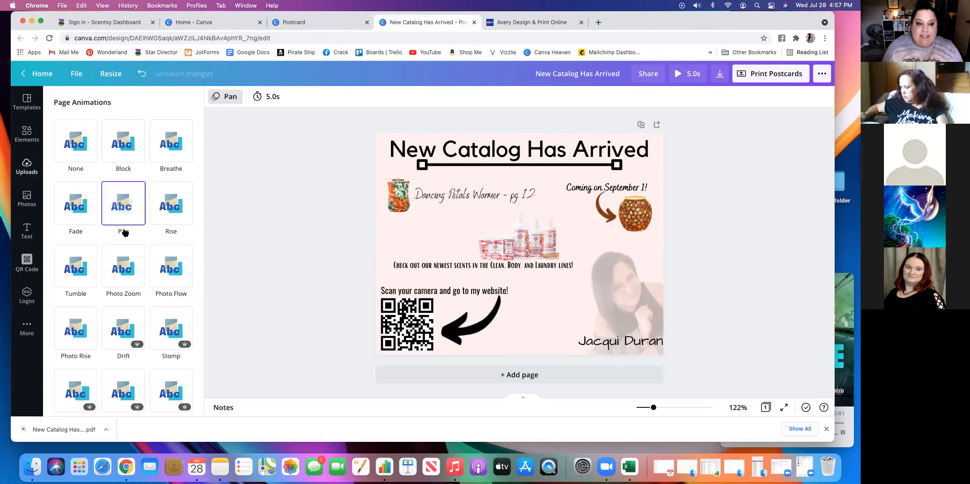
{"action": "left_click", "coordinate": [126, 267]}
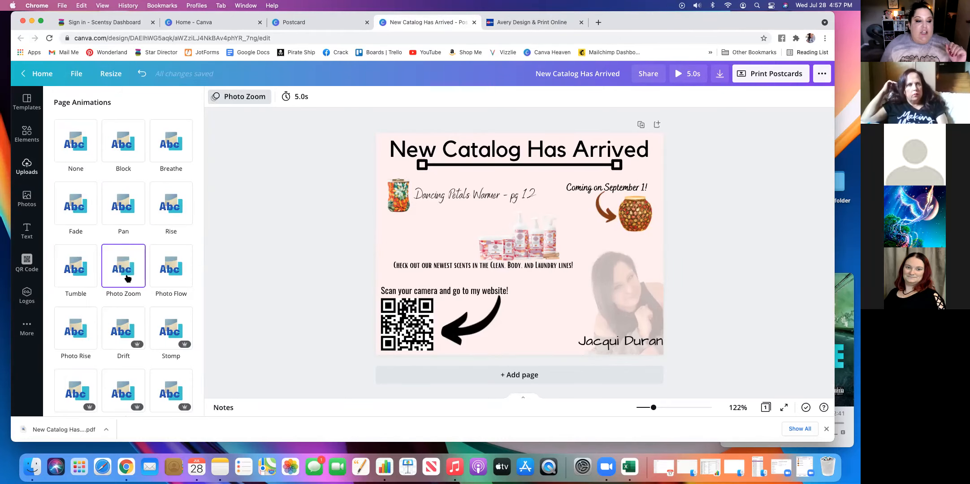
{"action": "left_click", "coordinate": [27, 326]}
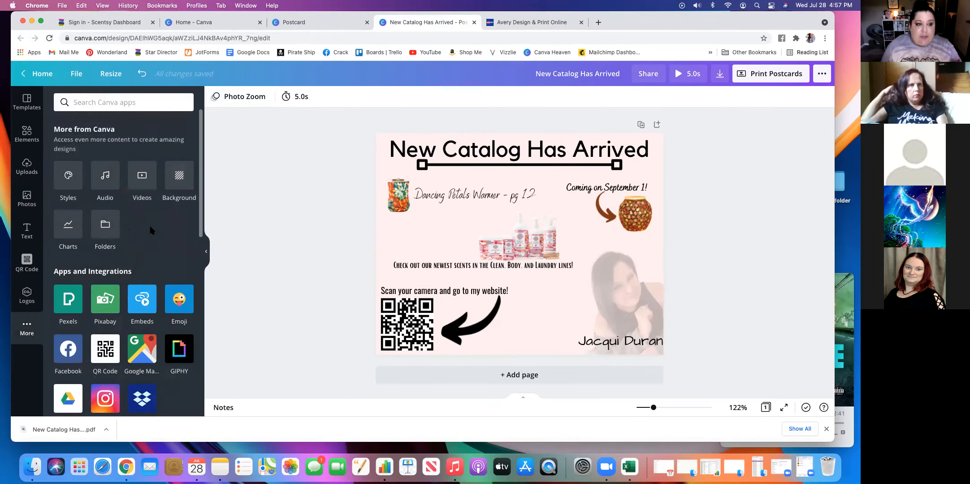
{"action": "scroll", "coordinate": [151, 234], "scroll_direction": "down", "scroll_amount": 5}
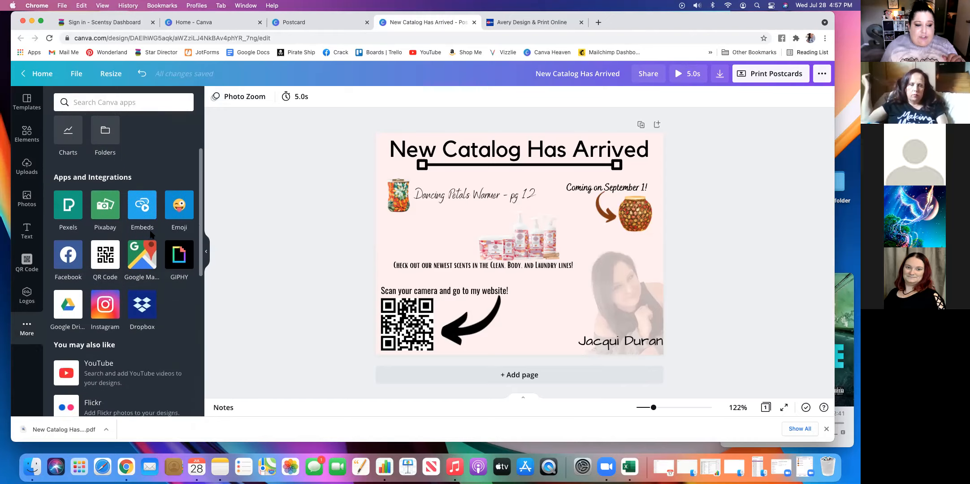
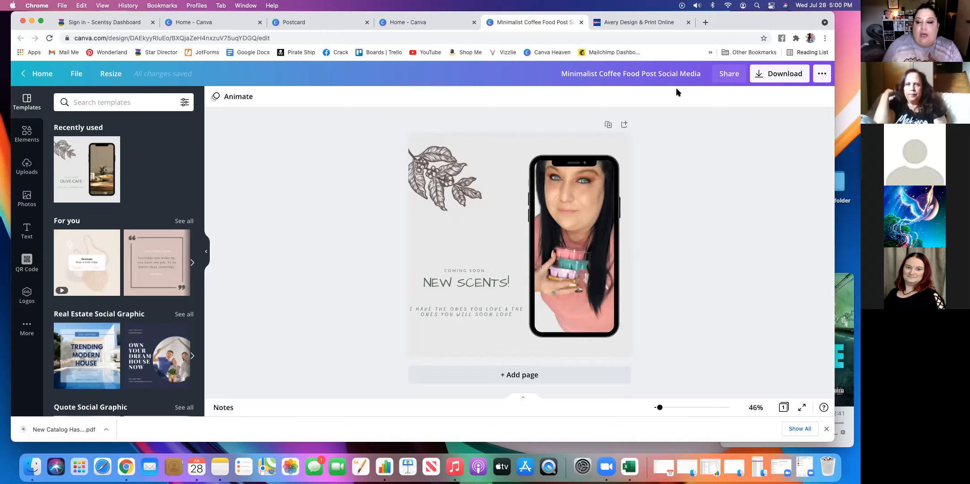
Copy a 'use as template' share link for the NEW SCENTS! design and return to Canva home.
{"action": "left_click", "coordinate": [728, 75]}
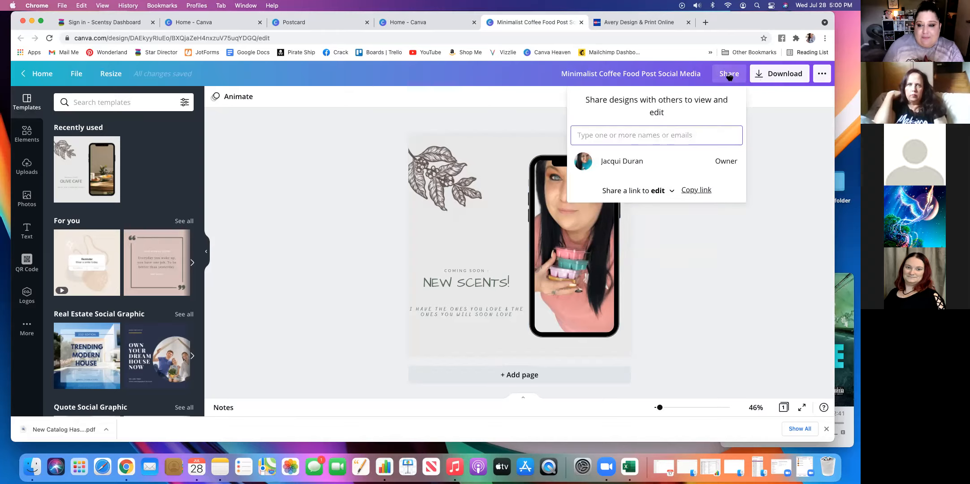
{"action": "left_click", "coordinate": [671, 193]}
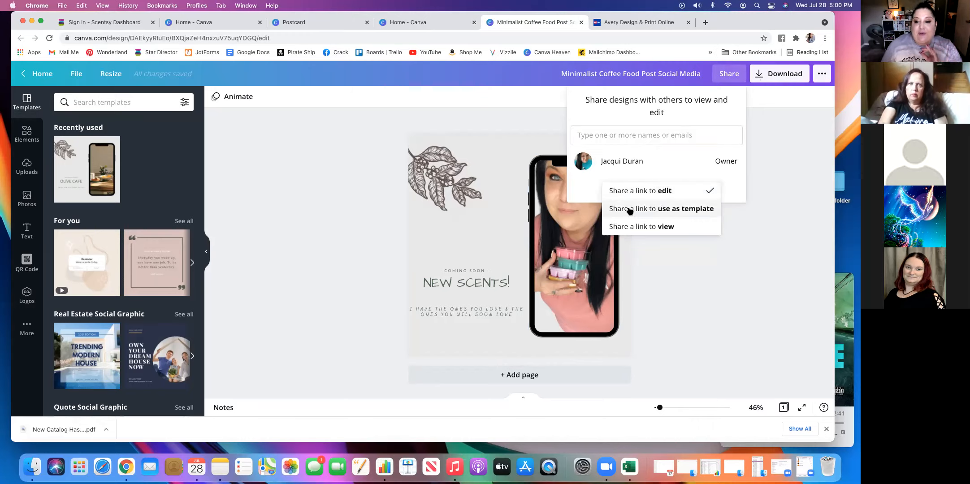
{"action": "left_click", "coordinate": [670, 209]}
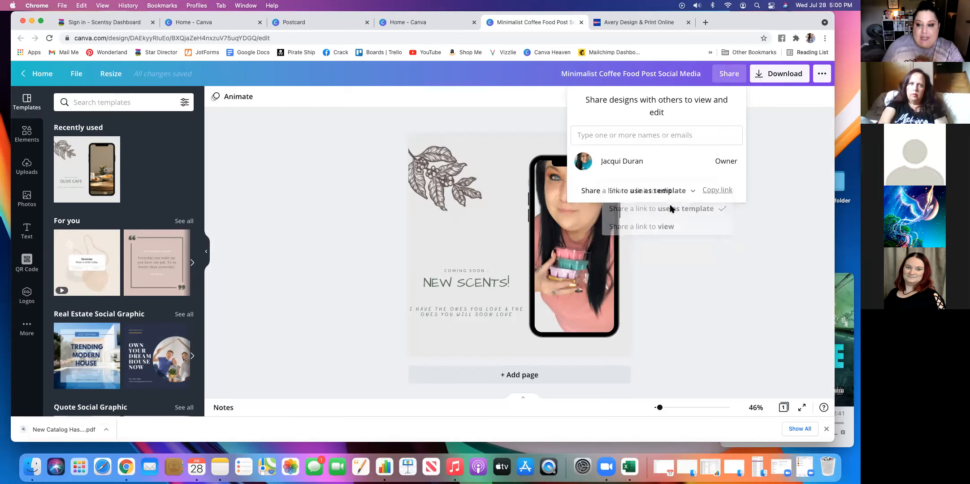
{"action": "left_click", "coordinate": [714, 190]}
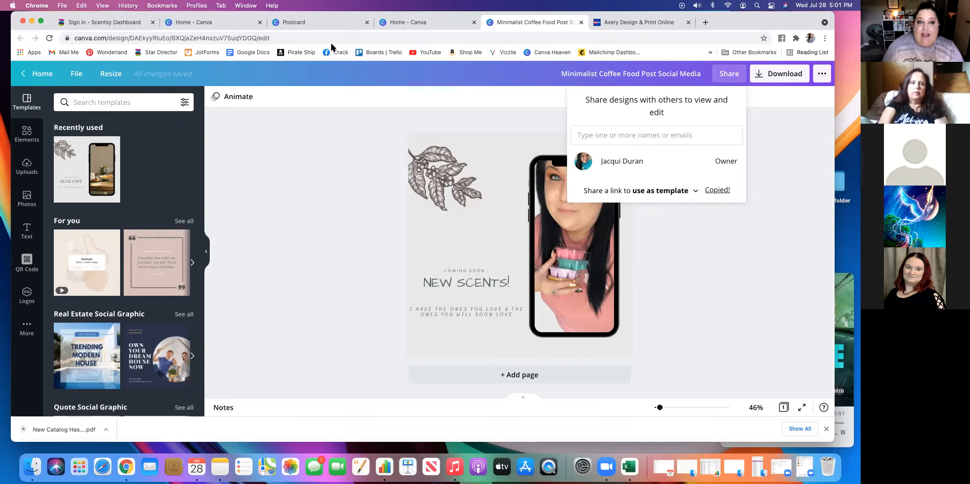
{"action": "left_click", "coordinate": [222, 23]}
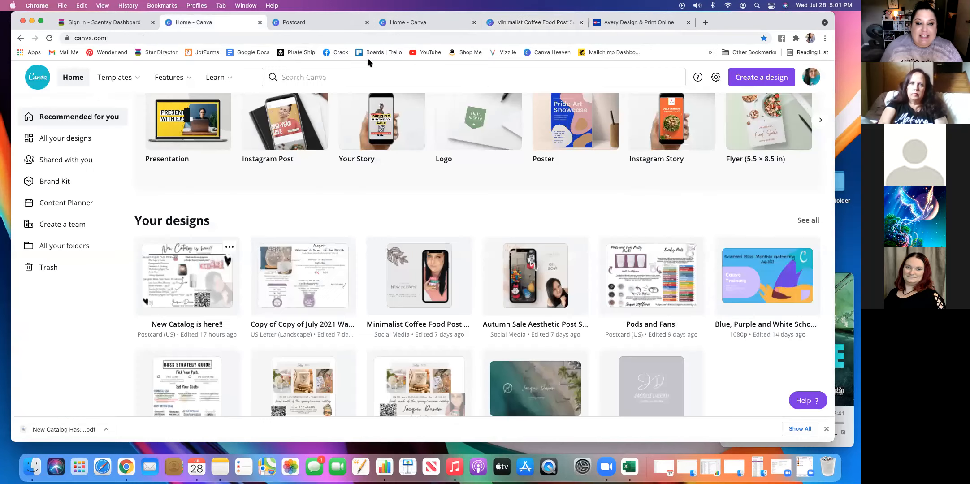
Load Facebook and begin a new post in the #Scent365 Tribe Training Group.
{"action": "left_click", "coordinate": [344, 56]}
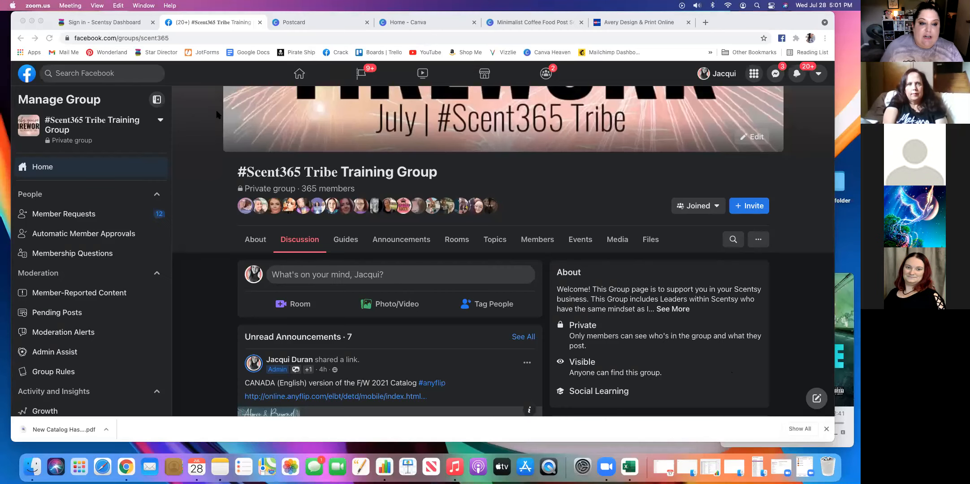
{"action": "left_click", "coordinate": [288, 278]}
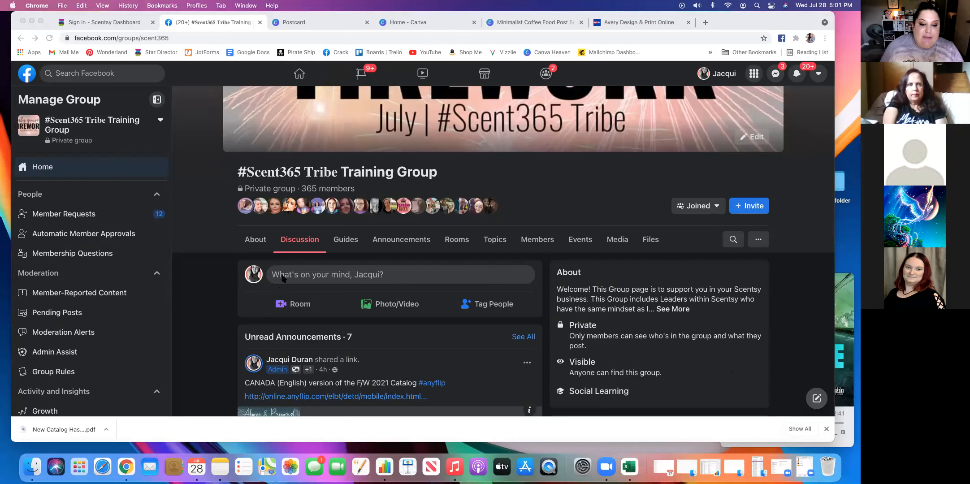
{"action": "left_click", "coordinate": [288, 277]}
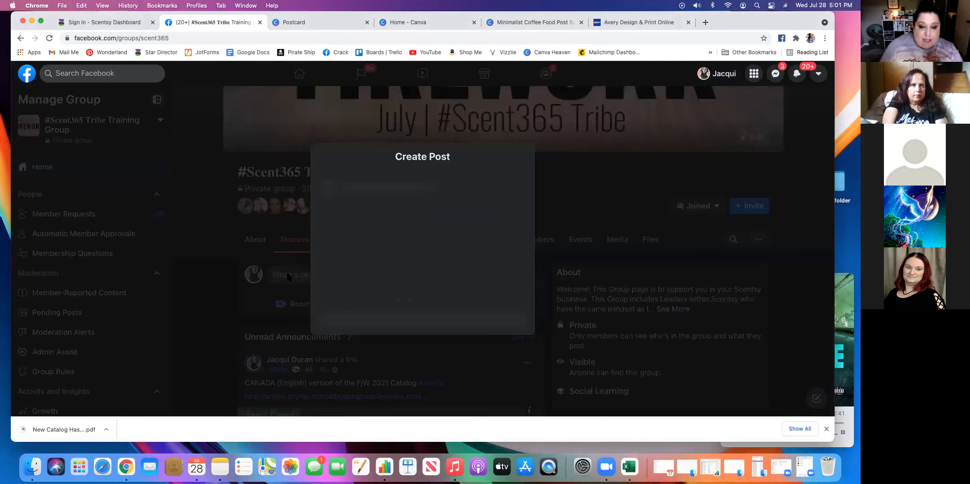
Post the pasted Canva template link with the caption 'Use this template in Canva to create yours!'.
{"action": "right_click", "coordinate": [325, 208]}
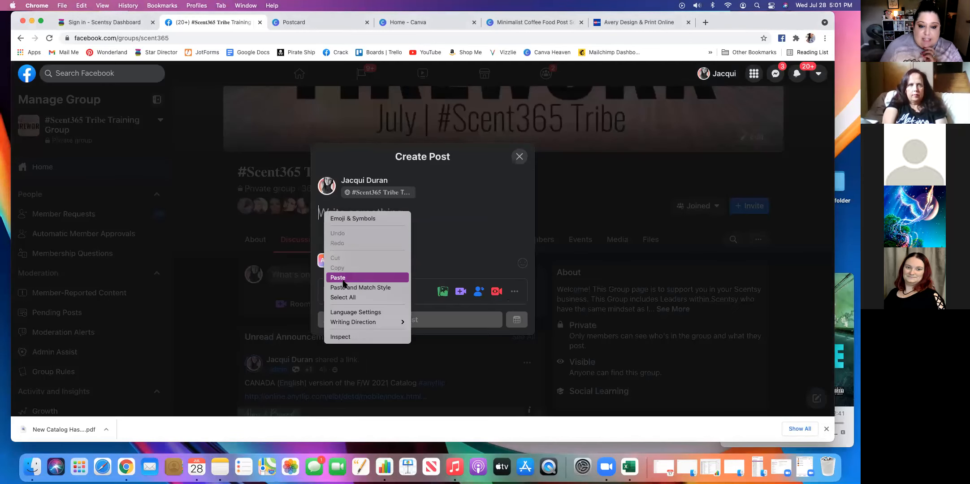
{"action": "left_click", "coordinate": [343, 279]}
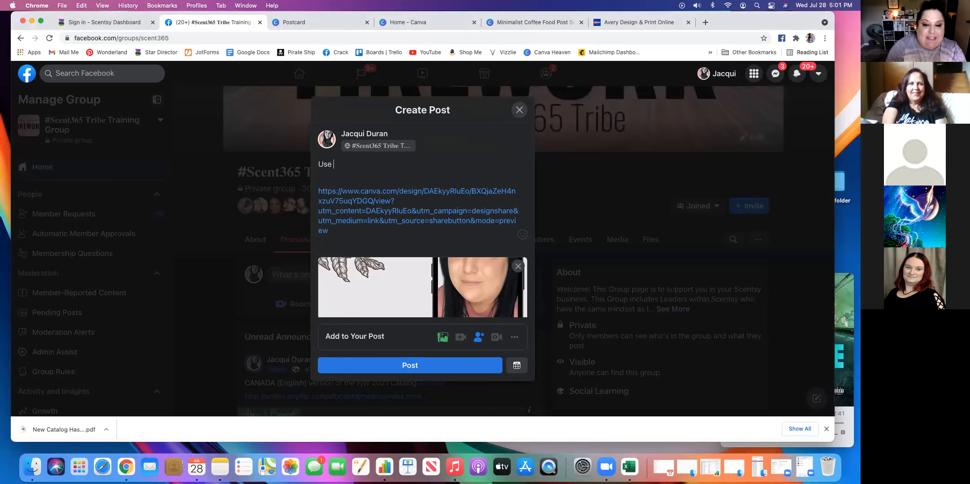
{"action": "type", "text": "temp"}
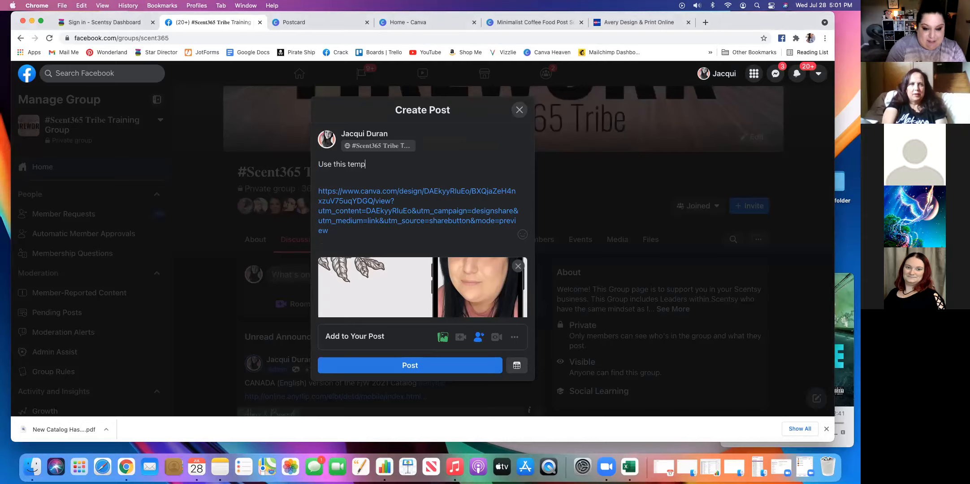
{"action": "type", "text": "late in Canva to create yours!"}
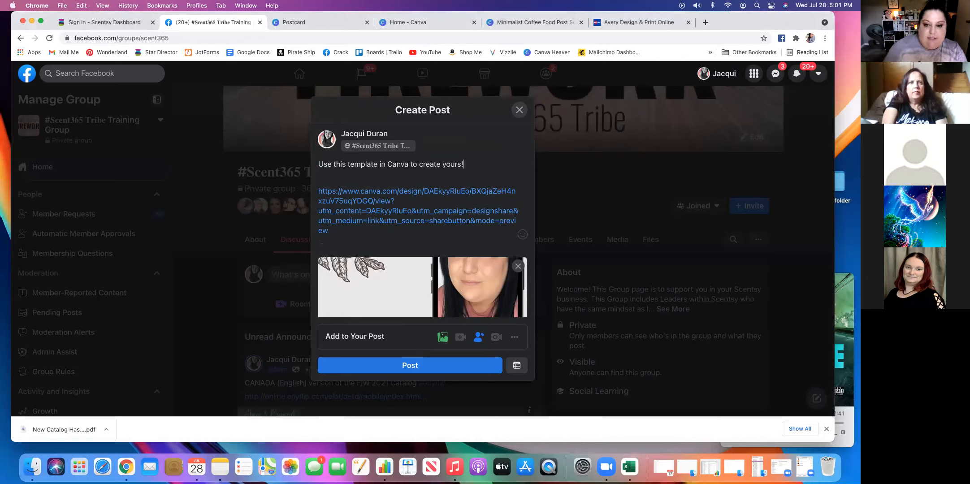
{"action": "left_click", "coordinate": [406, 365]}
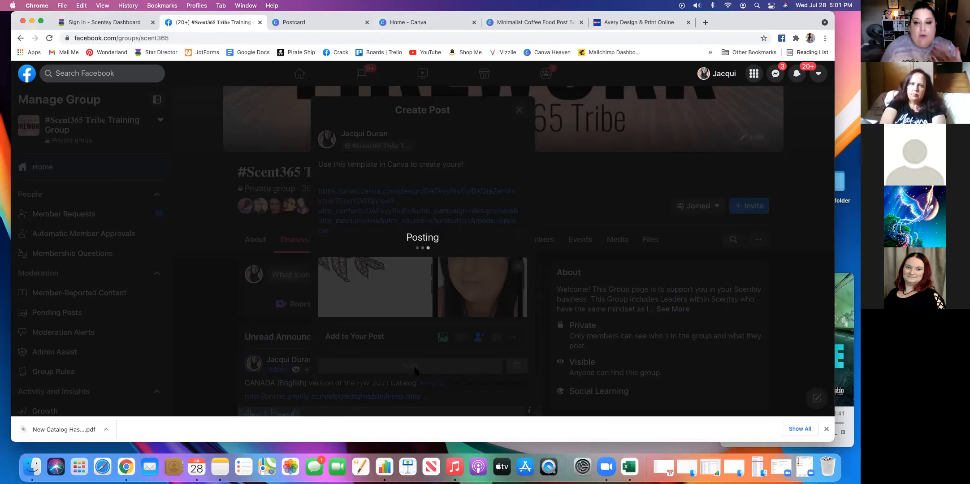
Scroll to the new group post and open its Canva template link card.
{"action": "scroll", "coordinate": [386, 329], "scroll_direction": "down", "scroll_amount": 2}
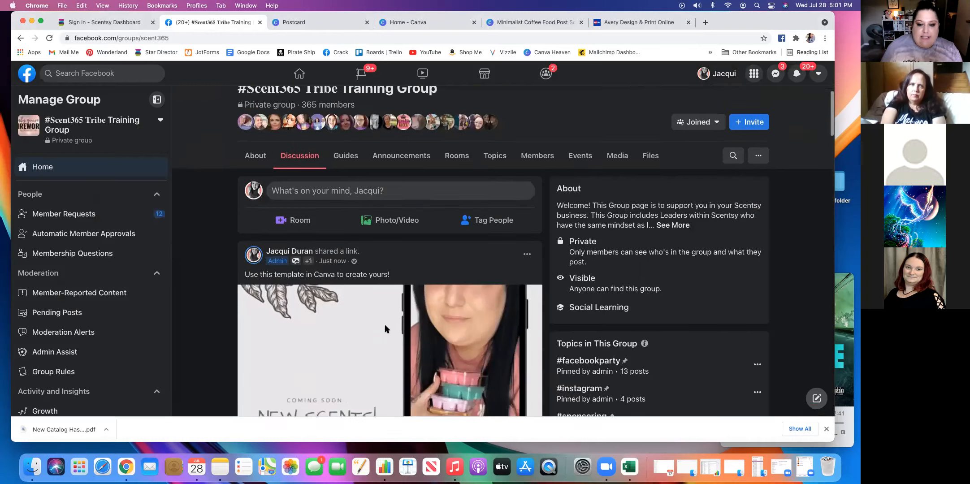
{"action": "scroll", "coordinate": [385, 329], "scroll_direction": "down", "scroll_amount": 5}
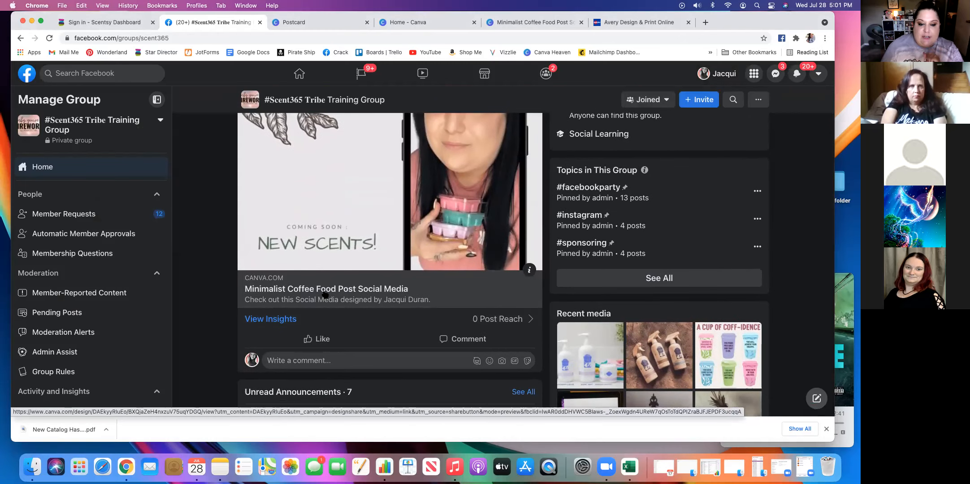
{"action": "left_click", "coordinate": [325, 294]}
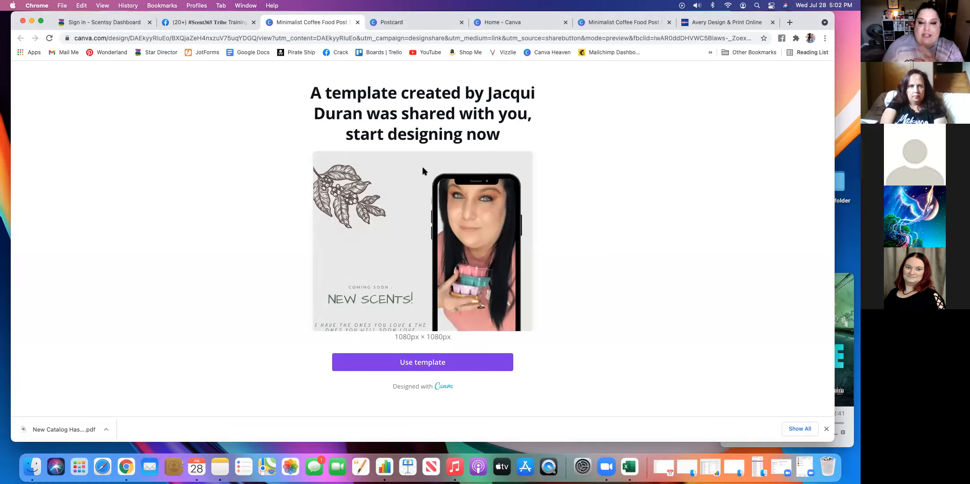
Create an editable copy of the shared template and select its phone picture.
{"action": "left_click", "coordinate": [423, 363]}
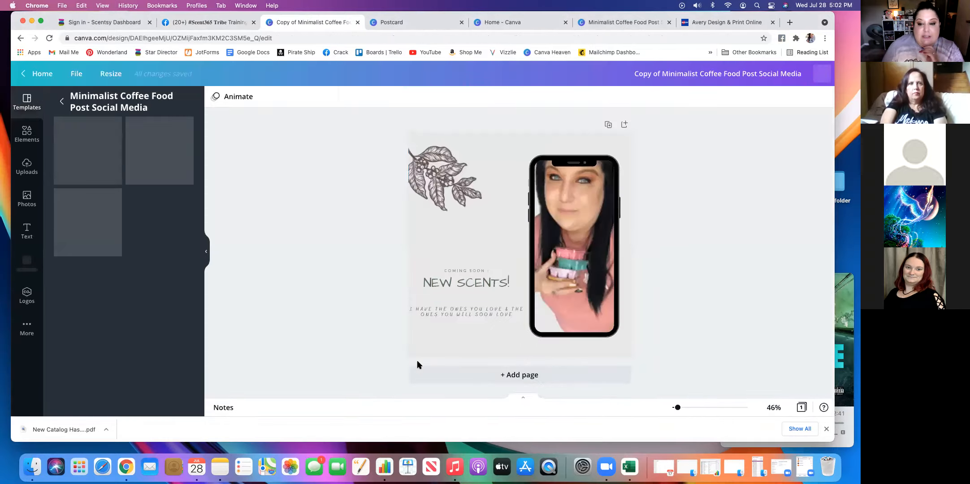
{"action": "left_click", "coordinate": [561, 240]}
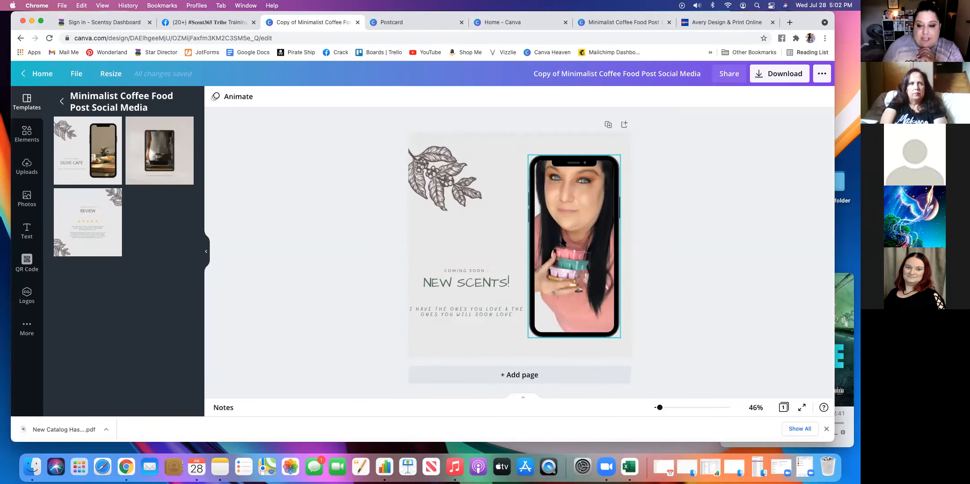
{"action": "left_click", "coordinate": [561, 241]}
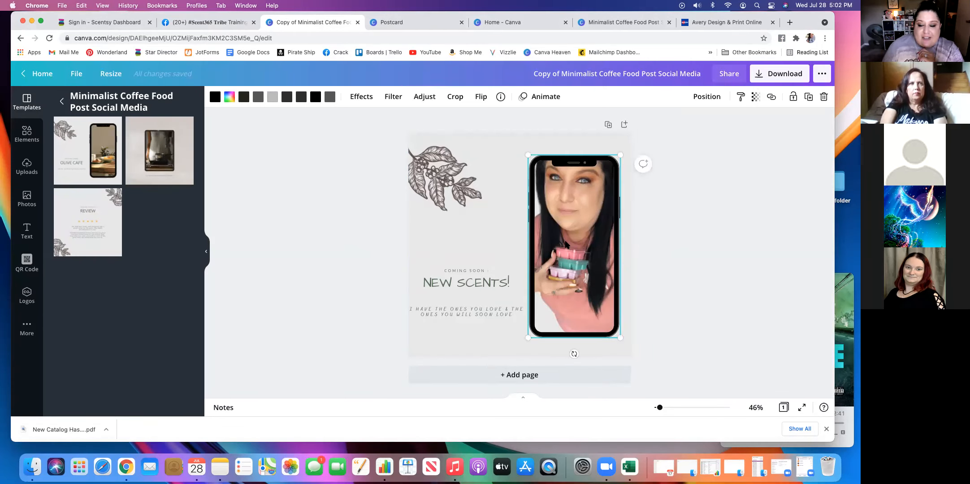
{"action": "mouse_move", "coordinate": [573, 240]}
{"action": "left_mouse_down"}
{"action": "mouse_move", "coordinate": [532, 244]}
{"action": "mouse_move", "coordinate": [569, 239]}
{"action": "left_mouse_up"}
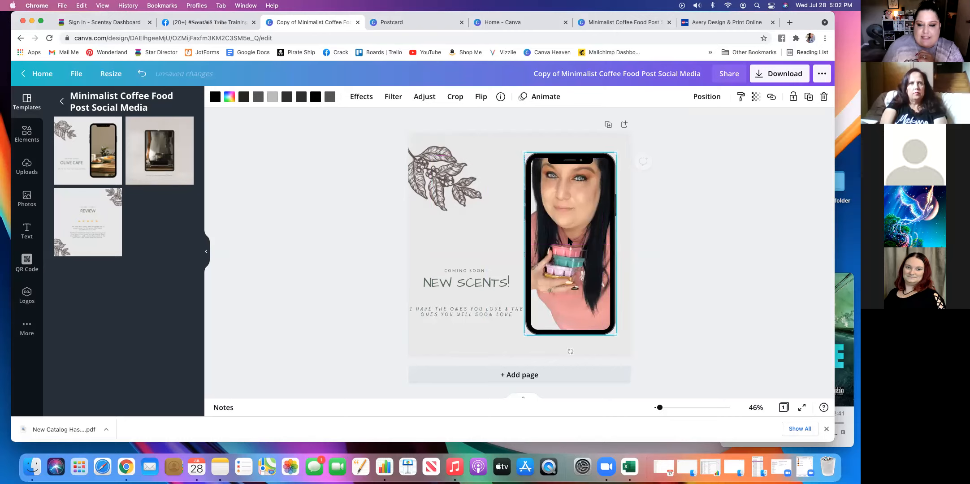
Inspect the full photo inside the phone frame in crop mode, then bring up the Photos library.
{"action": "right_click", "coordinate": [546, 204]}
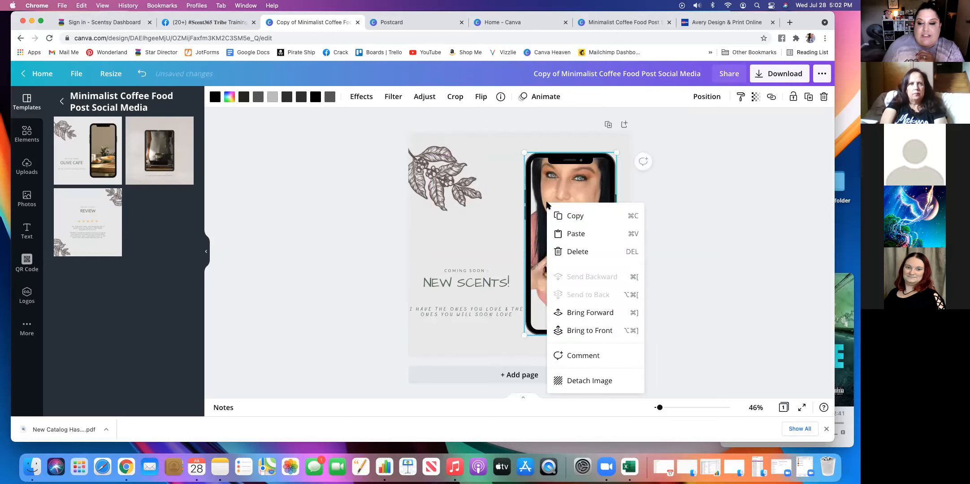
{"action": "left_click", "coordinate": [579, 180]}
{"action": "double_click", "coordinate": [578, 242]}
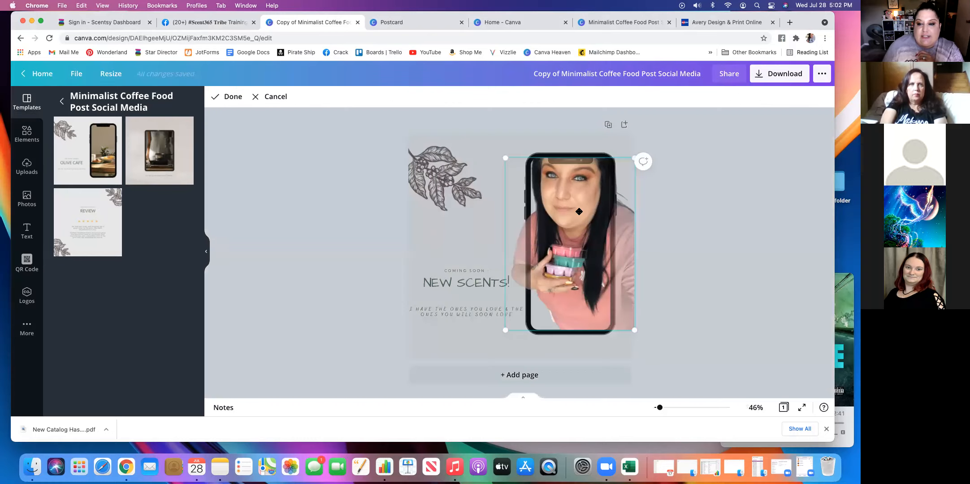
{"action": "left_click", "coordinate": [256, 98]}
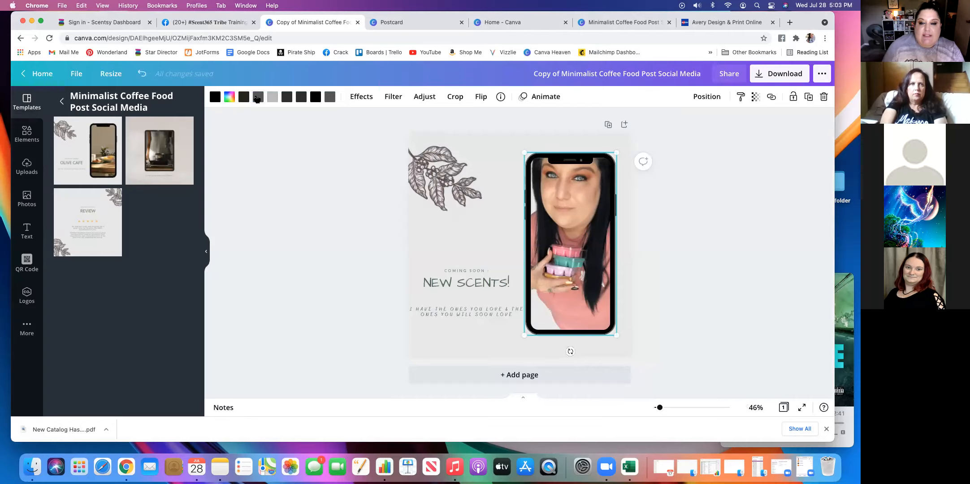
{"action": "double_click", "coordinate": [584, 244]}
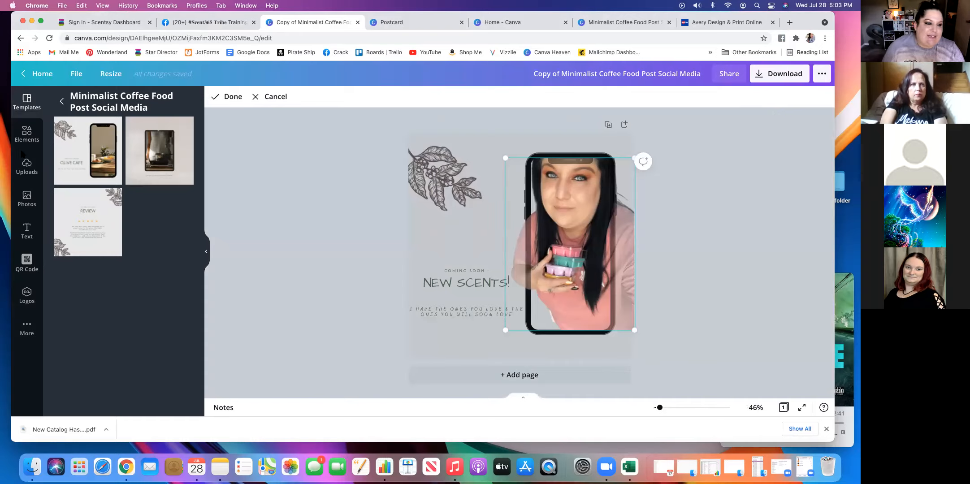
{"action": "left_click", "coordinate": [27, 197]}
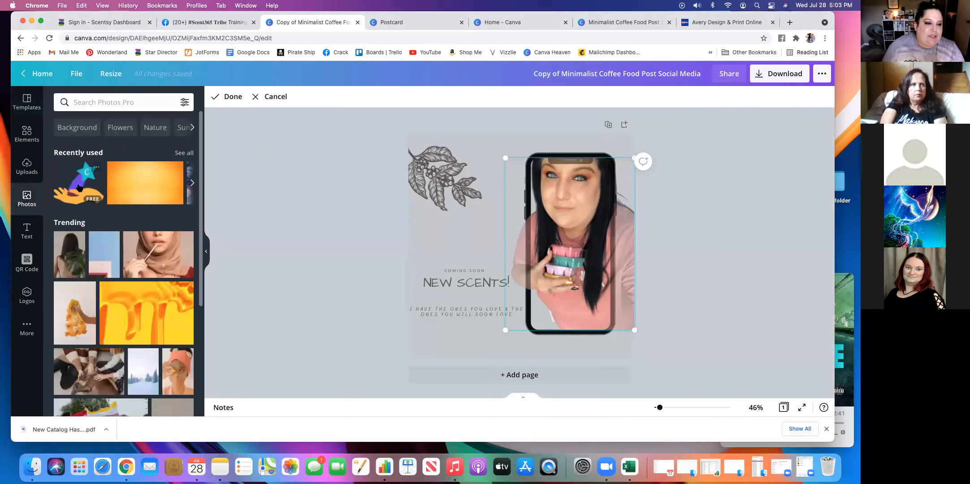
Drop the stock photo of a woman holding a green monstera leaf into the phone frame.
{"action": "left_click", "coordinate": [69, 257]}
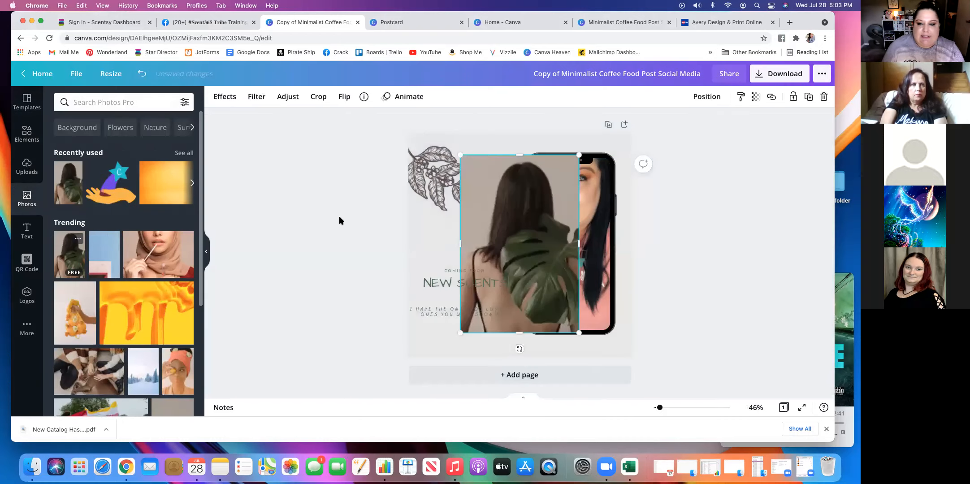
{"action": "left_click_drag", "start_coordinate": [554, 257], "coordinate": [560, 263]}
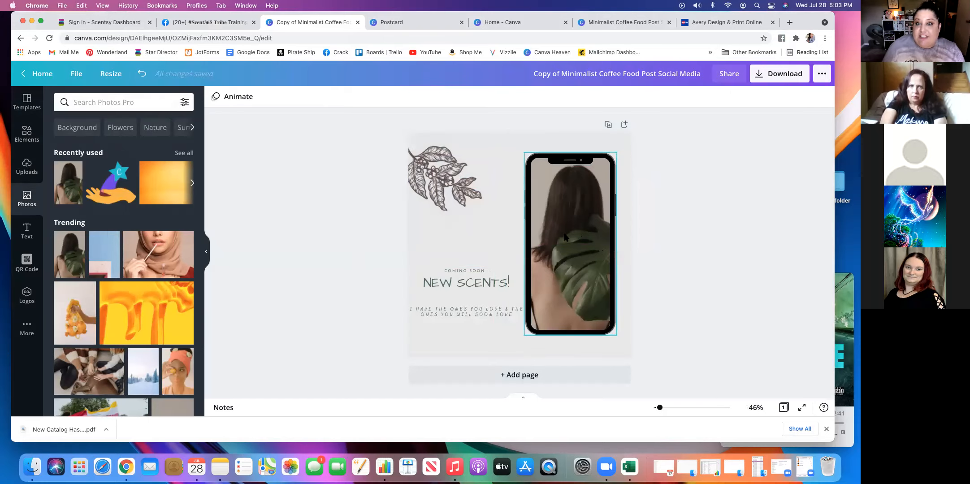
{"action": "left_click", "coordinate": [469, 281]}
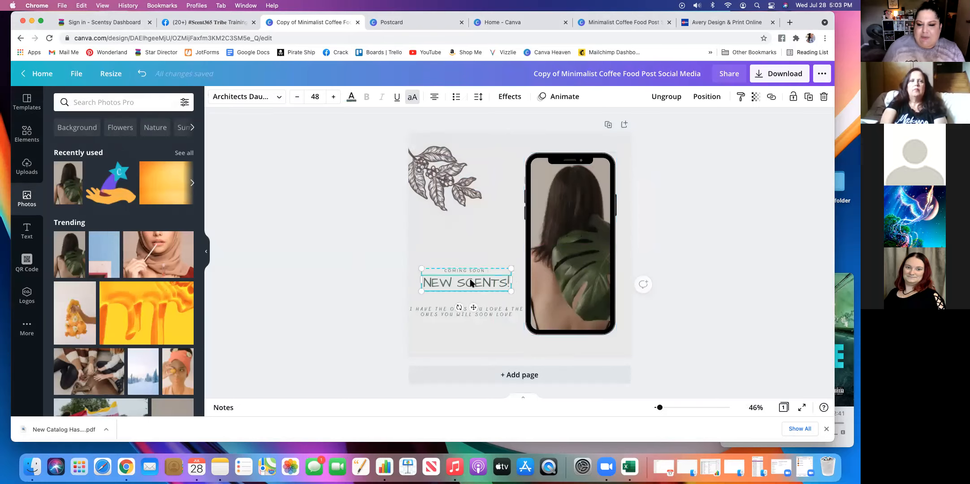
{"action": "left_click", "coordinate": [466, 256]}
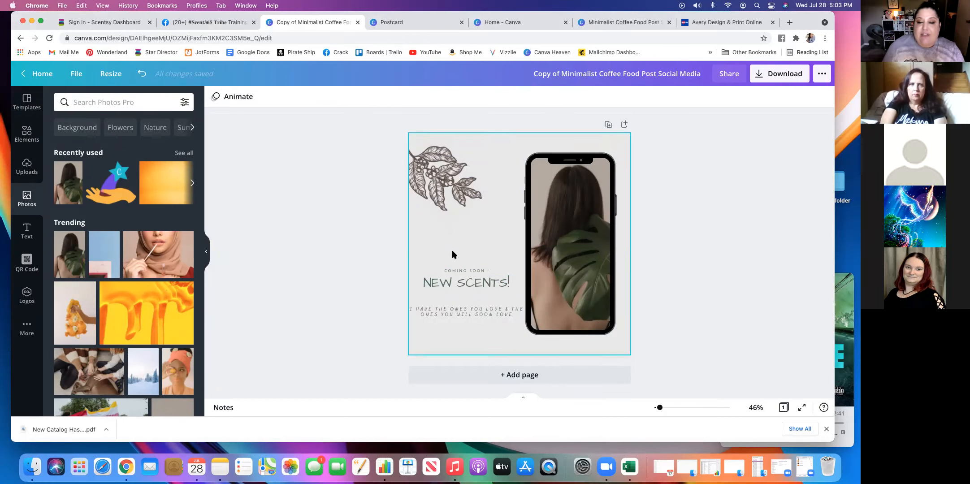